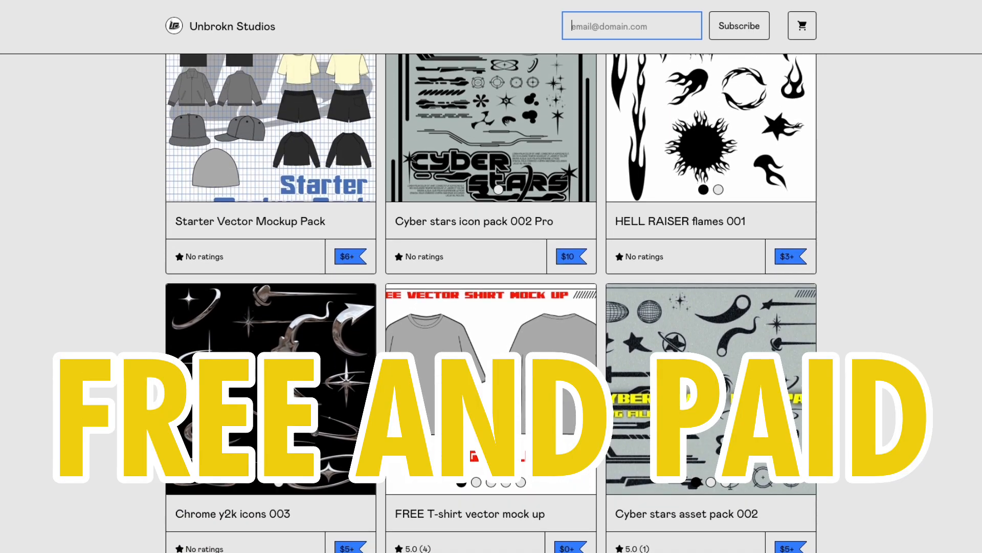
Step: Browse the product listings in the Unbrokn Studios asset store
{"action": "scroll", "coordinate": [491, 303], "scroll_direction": "up", "scroll_amount": 1}
{"action": "scroll", "coordinate": [491, 303], "scroll_direction": "up", "scroll_amount": 2}
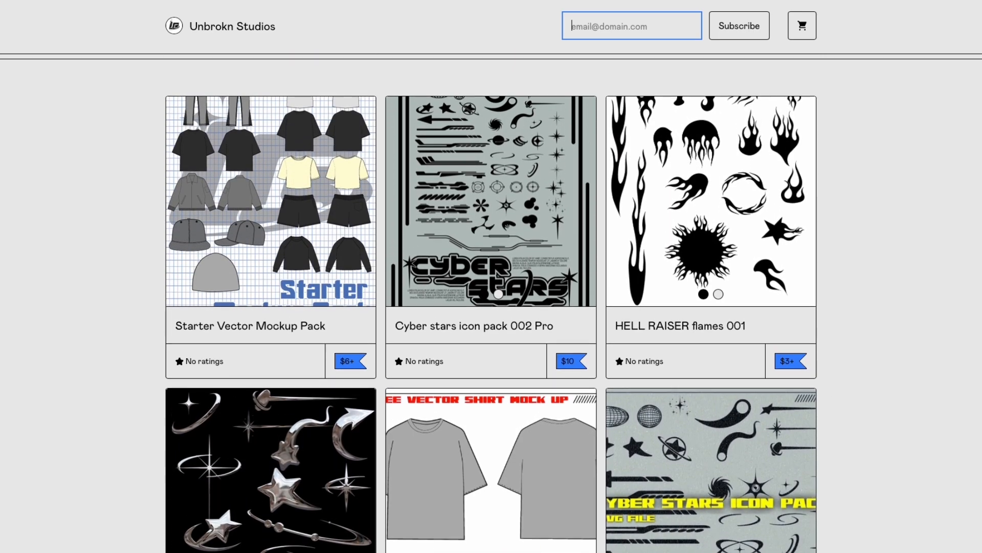
{"action": "scroll", "coordinate": [491, 303], "scroll_direction": "up", "scroll_amount": 3}
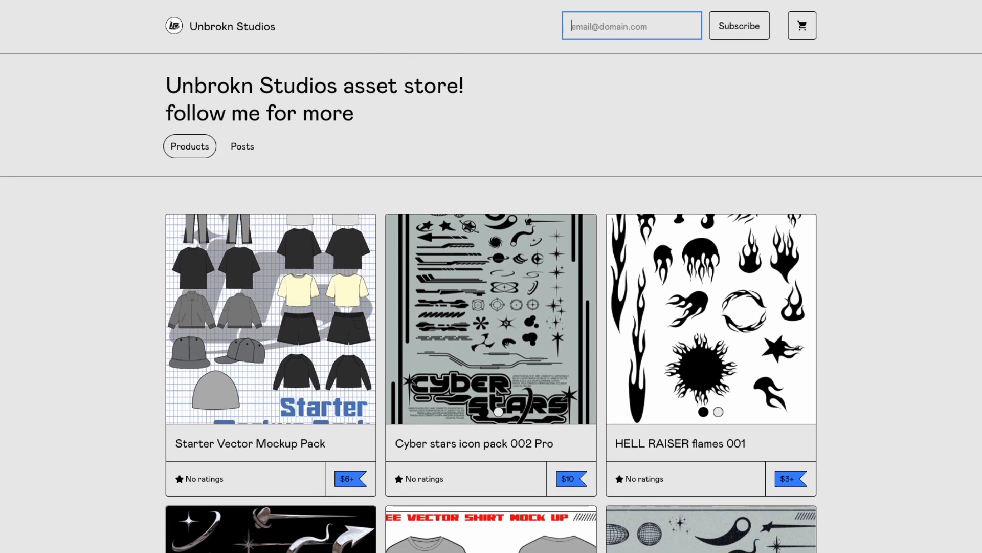
{"action": "scroll", "coordinate": [491, 303], "scroll_direction": "down", "scroll_amount": 3}
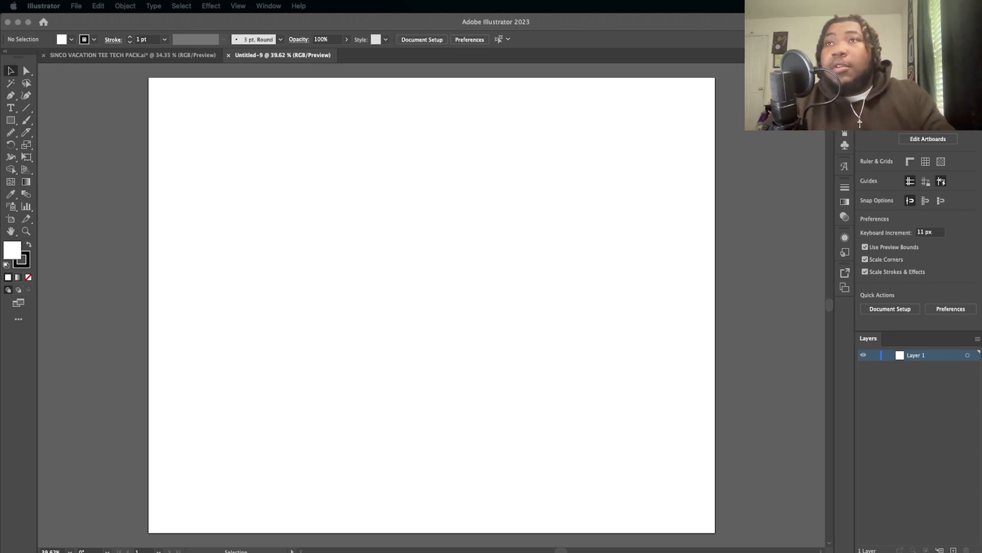
Step: Examine the layout of the SINCO VACATION TEE TECH PACK document, and return to the blank Untitled-9 document
{"action": "left_click", "coordinate": [134, 56]}
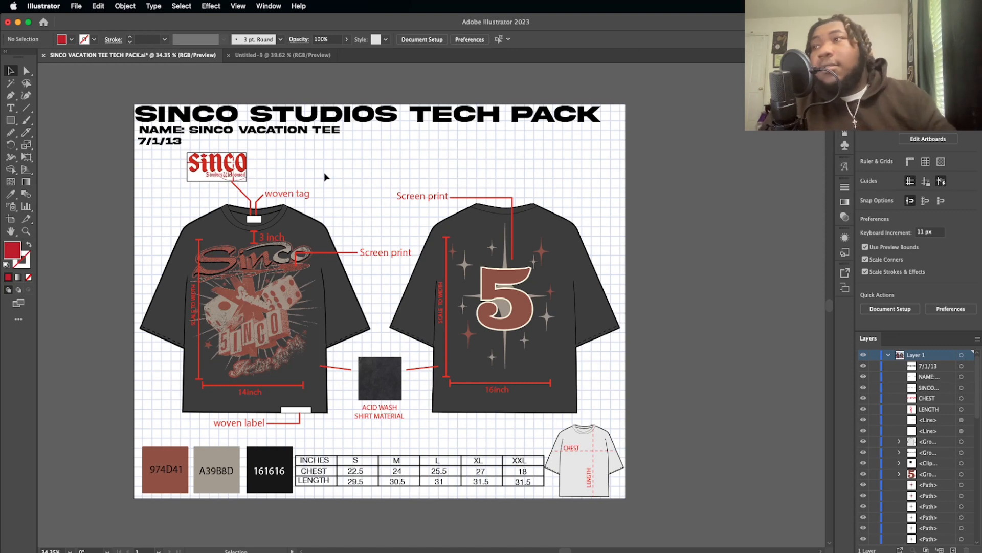
{"action": "scroll", "coordinate": [325, 175], "scroll_direction": "down", "scroll_amount": 2}
{"action": "scroll", "coordinate": [325, 177], "scroll_direction": "left", "scroll_amount": 2}
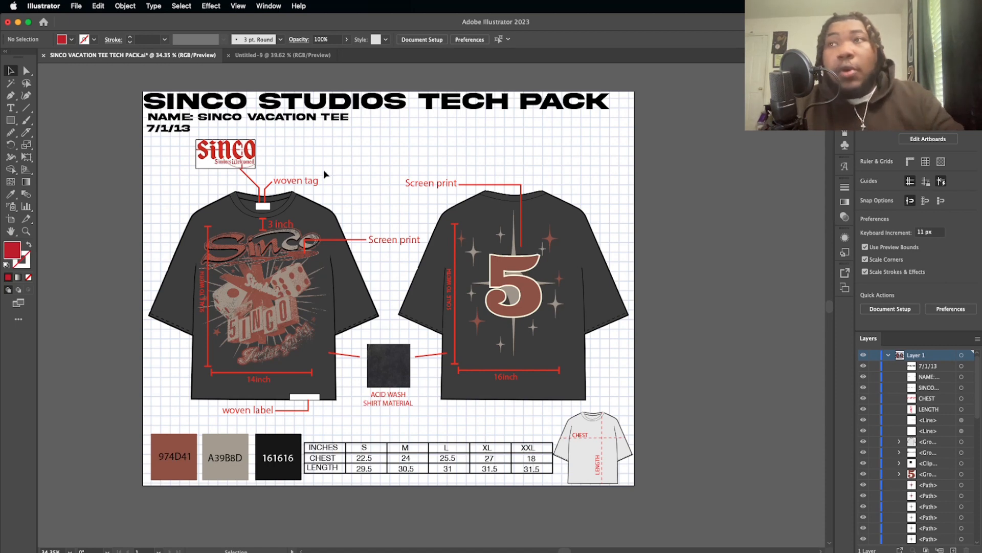
{"action": "left_click", "coordinate": [288, 57]}
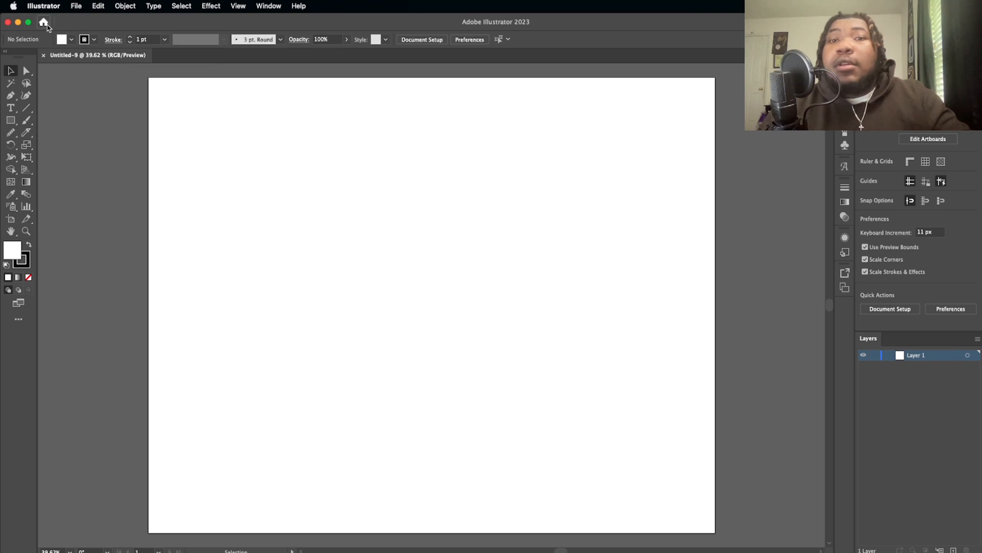
Step: Open the recent file vector mock up pack.ai and look through its garment templates
{"action": "left_click", "coordinate": [44, 22]}
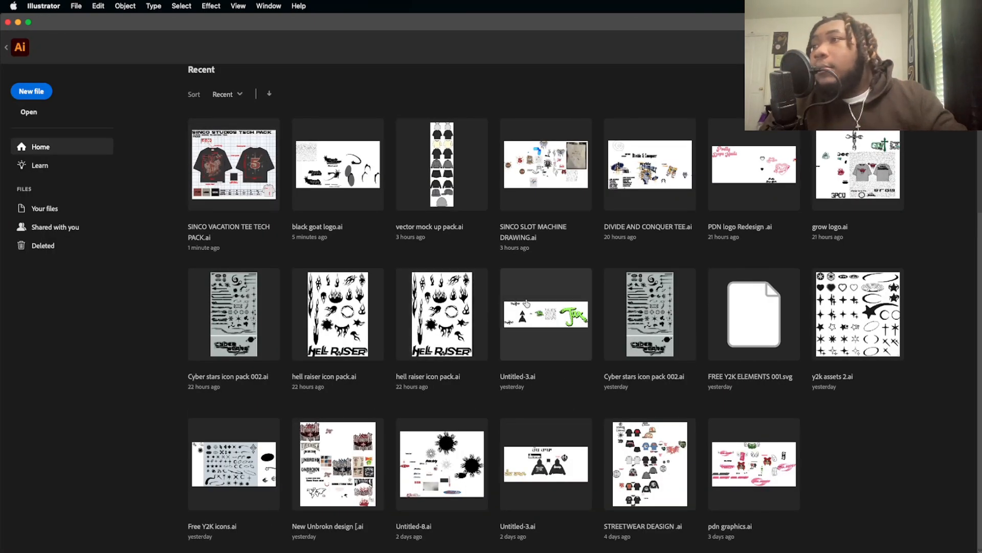
{"action": "left_click", "coordinate": [464, 193]}
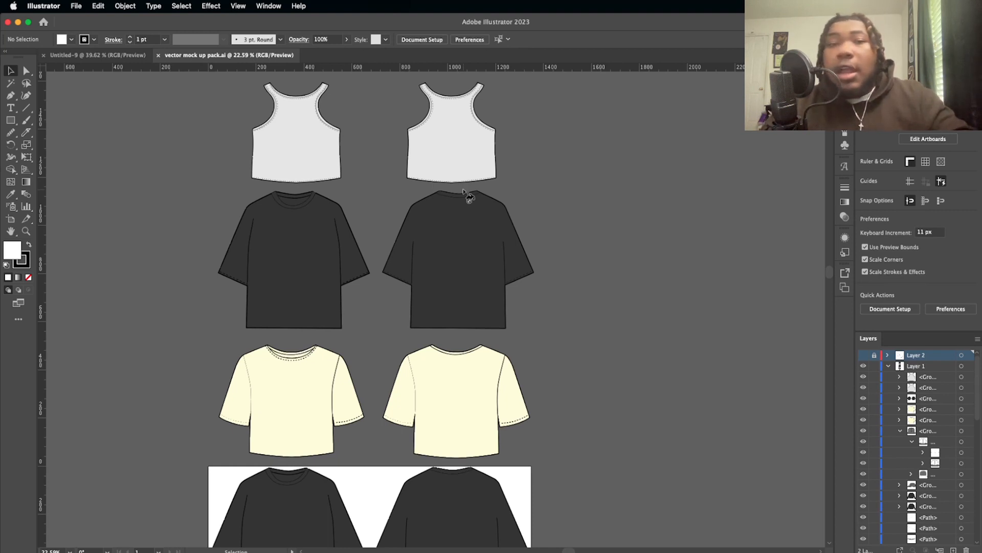
{"action": "scroll", "coordinate": [469, 197], "scroll_direction": "down", "scroll_amount": 3}
{"action": "scroll", "coordinate": [468, 197], "scroll_direction": "down", "scroll_amount": 5}
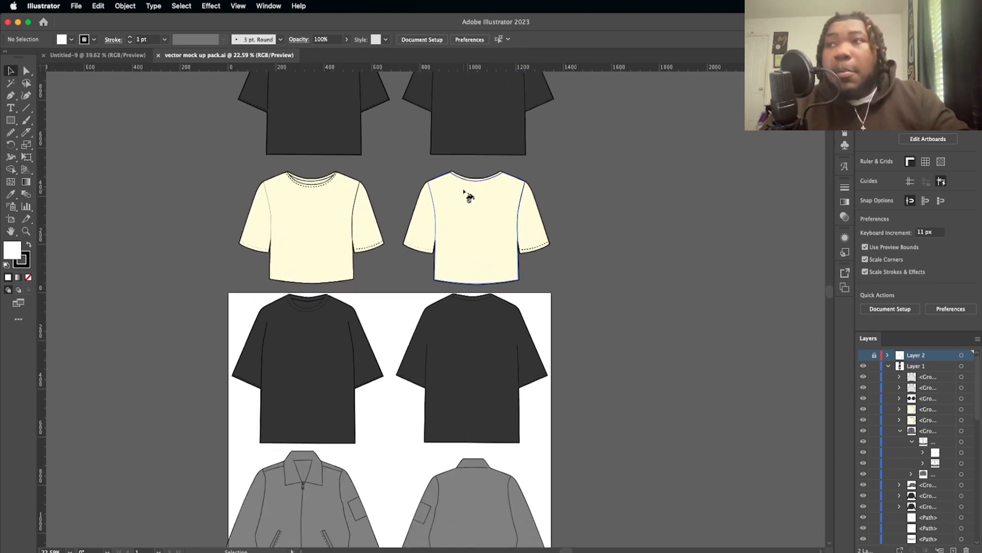
{"action": "scroll", "coordinate": [469, 197], "scroll_direction": "down", "scroll_amount": 5}
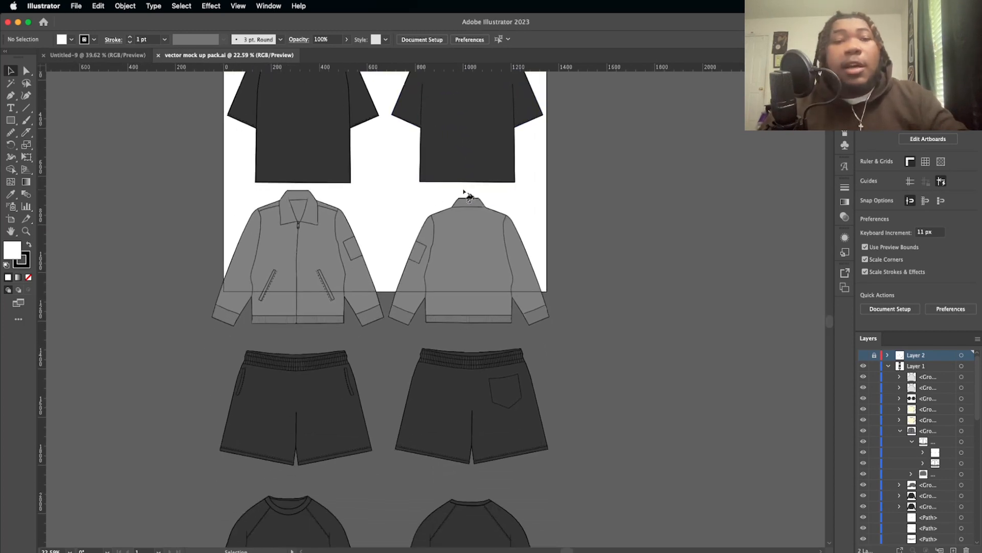
{"action": "scroll", "coordinate": [468, 197], "scroll_direction": "down", "scroll_amount": 5}
{"action": "scroll", "coordinate": [468, 197], "scroll_direction": "down", "scroll_amount": 1}
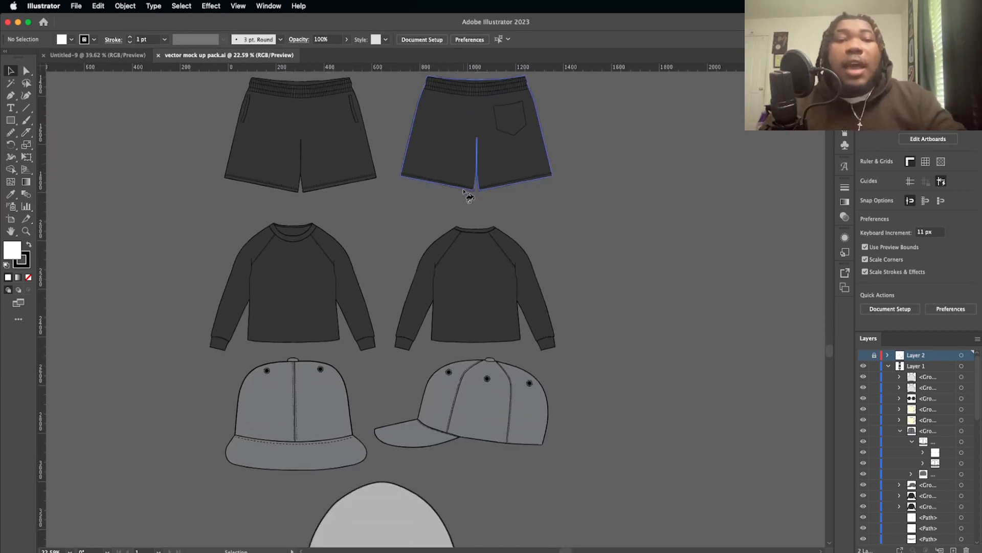
{"action": "scroll", "coordinate": [468, 197], "scroll_direction": "up", "scroll_amount": 7}
{"action": "scroll", "coordinate": [469, 197], "scroll_direction": "up", "scroll_amount": 8}
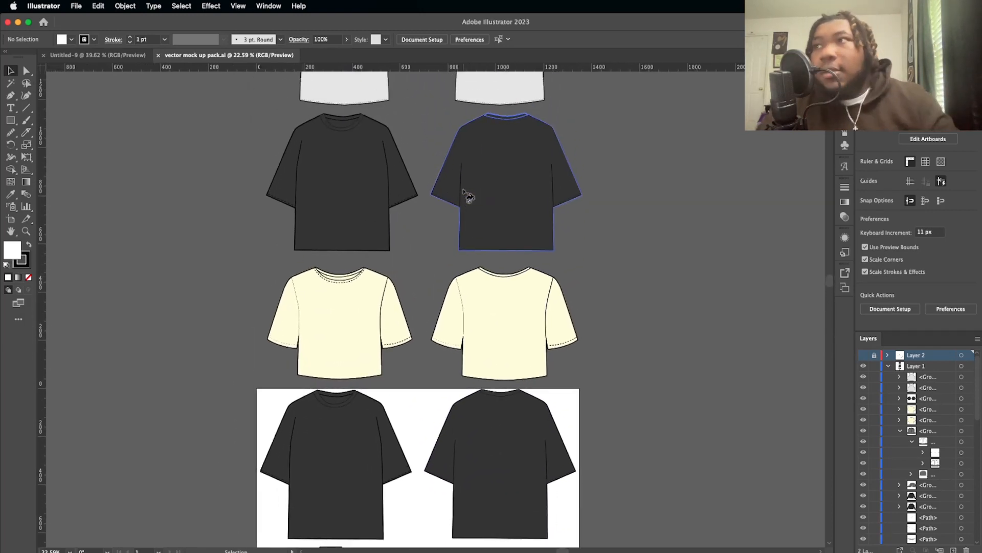
{"action": "scroll", "coordinate": [464, 192], "scroll_direction": "up", "scroll_amount": 3}
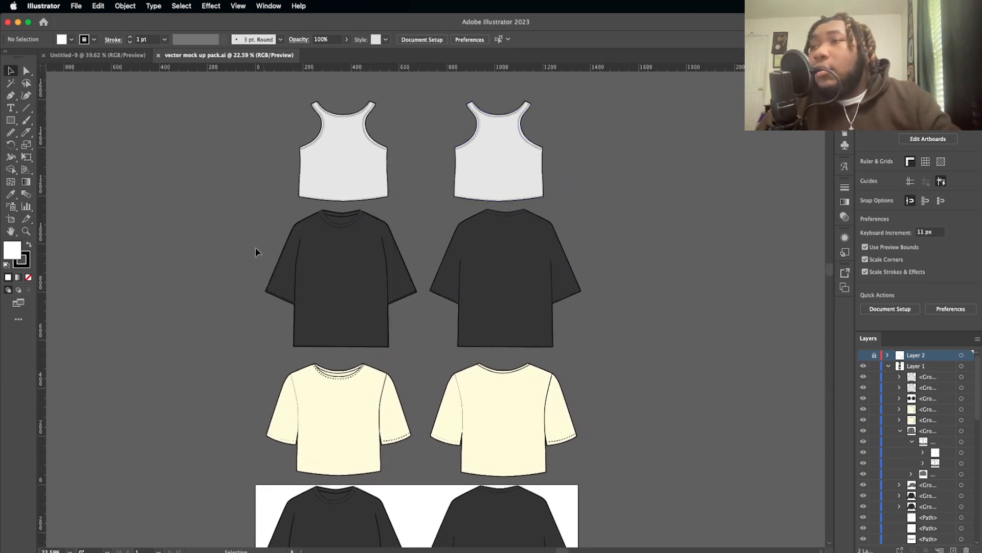
Step: Copy the black T-shirt front and back mockup above the cream T-shirts into the Untitled-9 document
{"action": "left_click", "coordinate": [583, 316]}
{"action": "scroll", "coordinate": [589, 317], "scroll_direction": "down", "scroll_amount": 2}
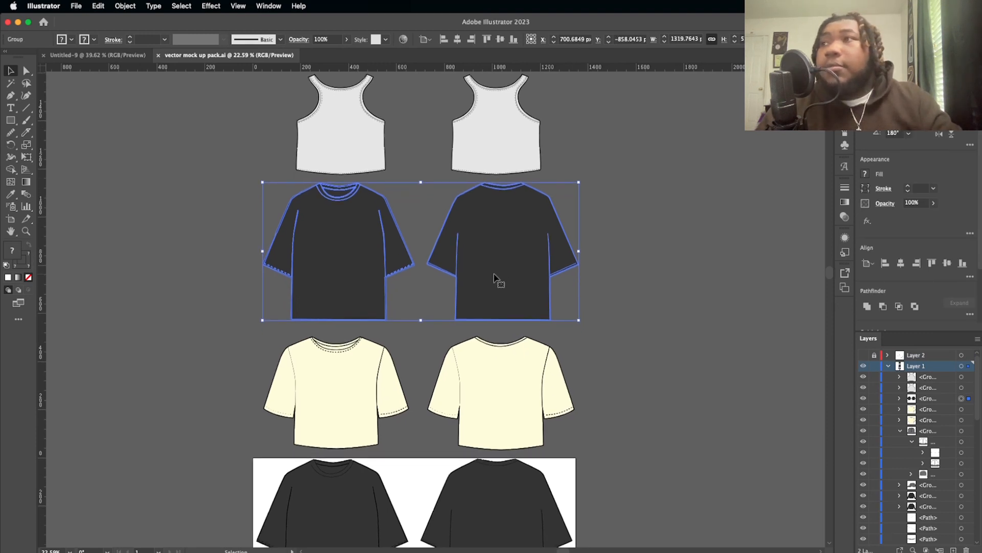
{"action": "left_click_drag", "start_coordinate": [496, 277], "coordinate": [496, 340]}
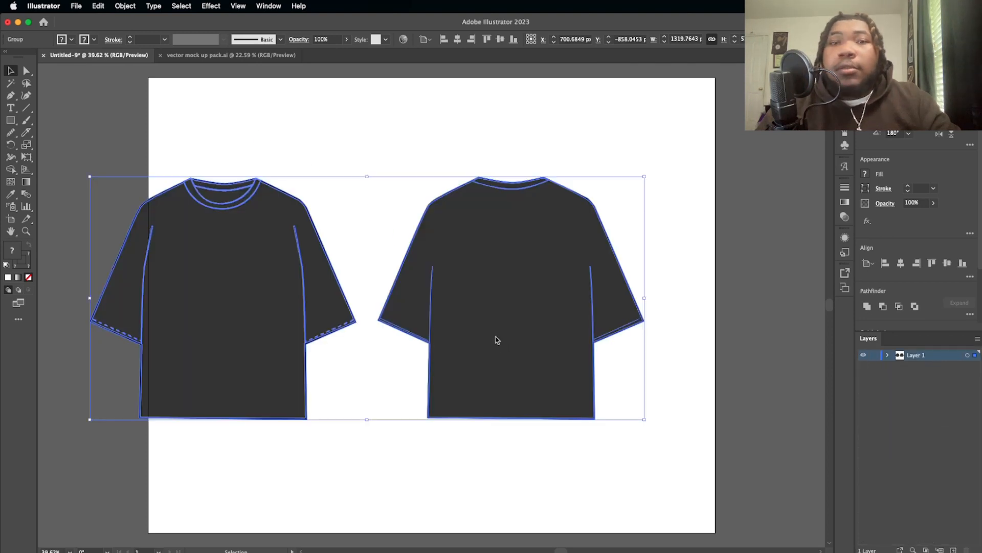
{"action": "left_click", "coordinate": [275, 120]}
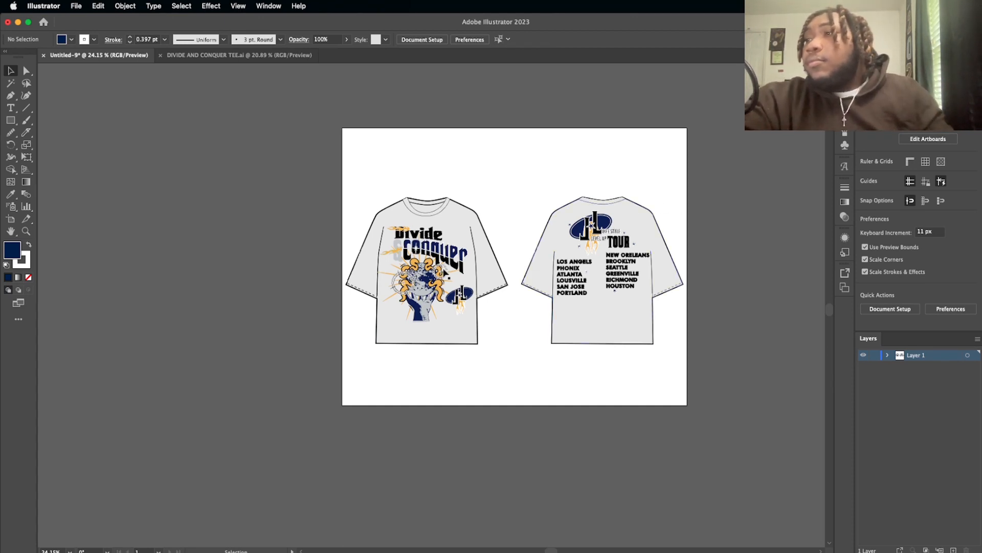
Step: Set the fill to none and the stroke color to red FF0000
{"action": "scroll", "coordinate": [444, 240], "scroll_direction": "up", "scroll_amount": 3}
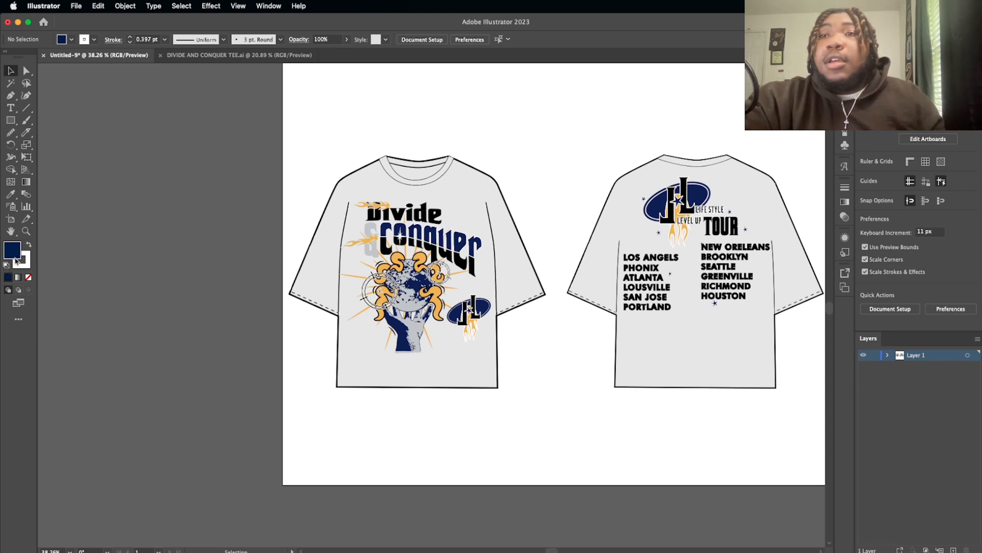
{"action": "left_click", "coordinate": [28, 277]}
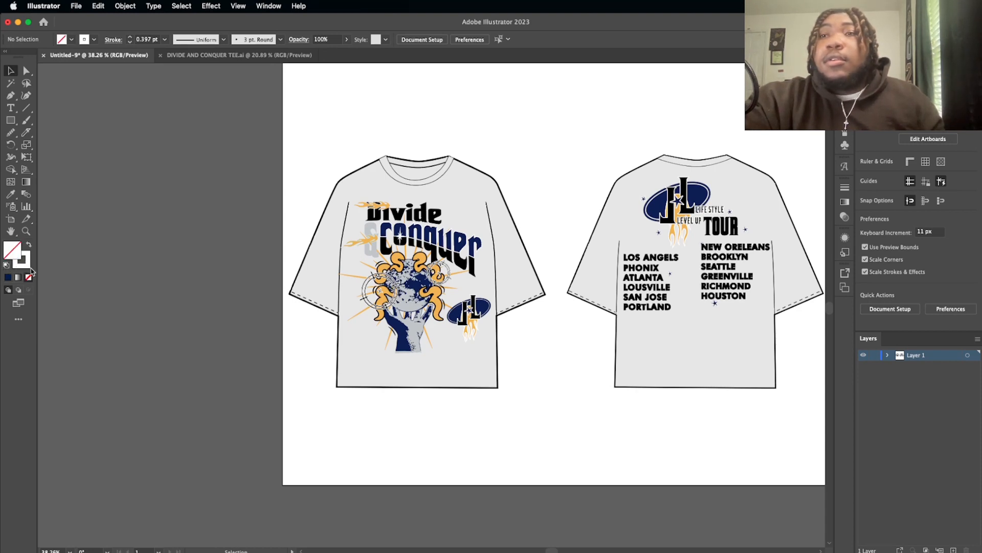
{"action": "double_click", "coordinate": [28, 266]}
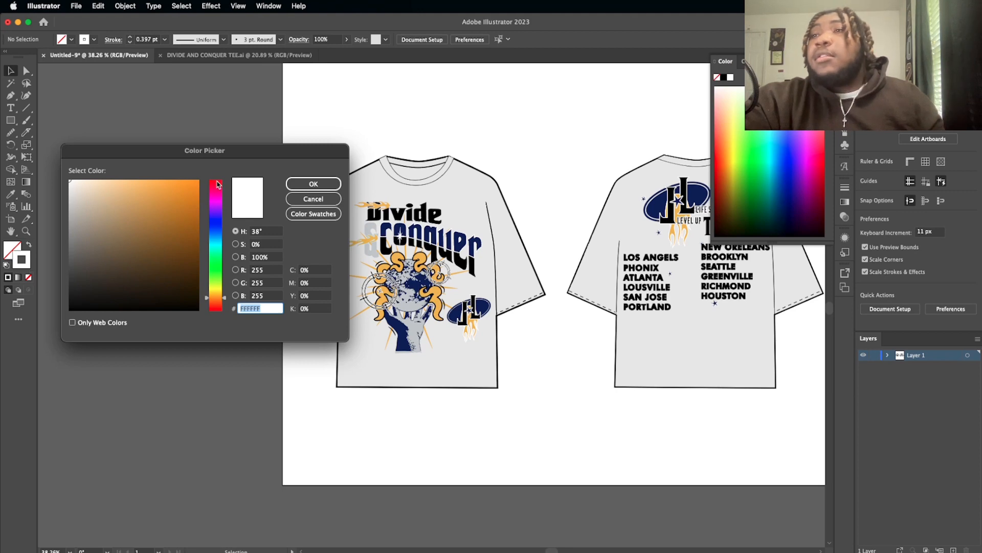
{"action": "left_click", "coordinate": [217, 182]}
{"action": "left_click", "coordinate": [198, 180]}
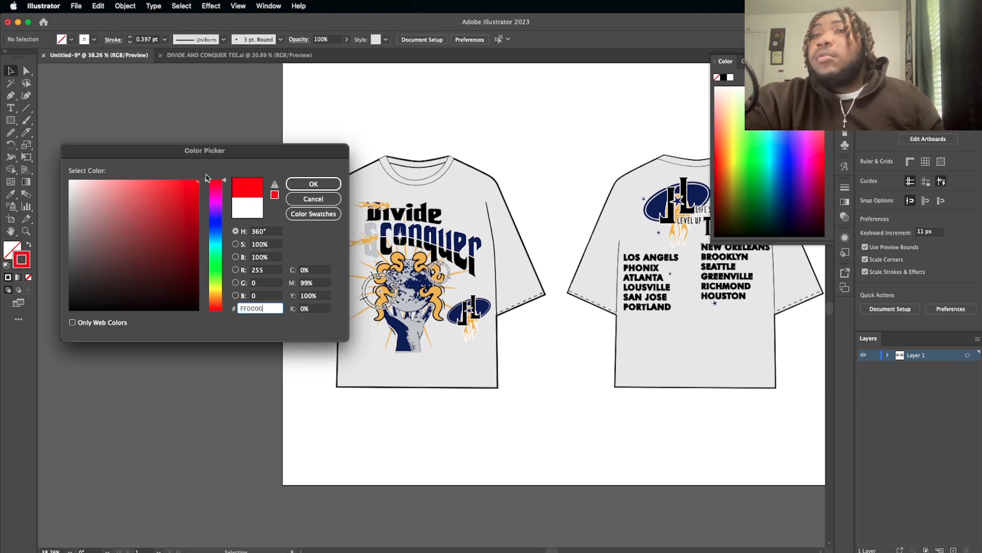
{"action": "left_click", "coordinate": [313, 184]}
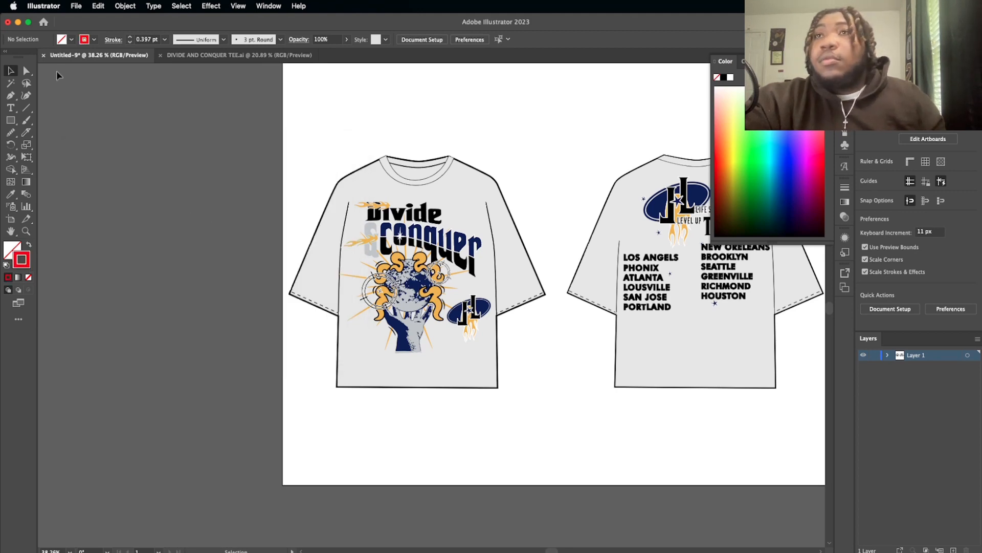
Step: Draw a horizontal line segment about 310 px long just below the Divide & Conquer graphic on the shirt front
{"action": "left_click", "coordinate": [27, 108]}
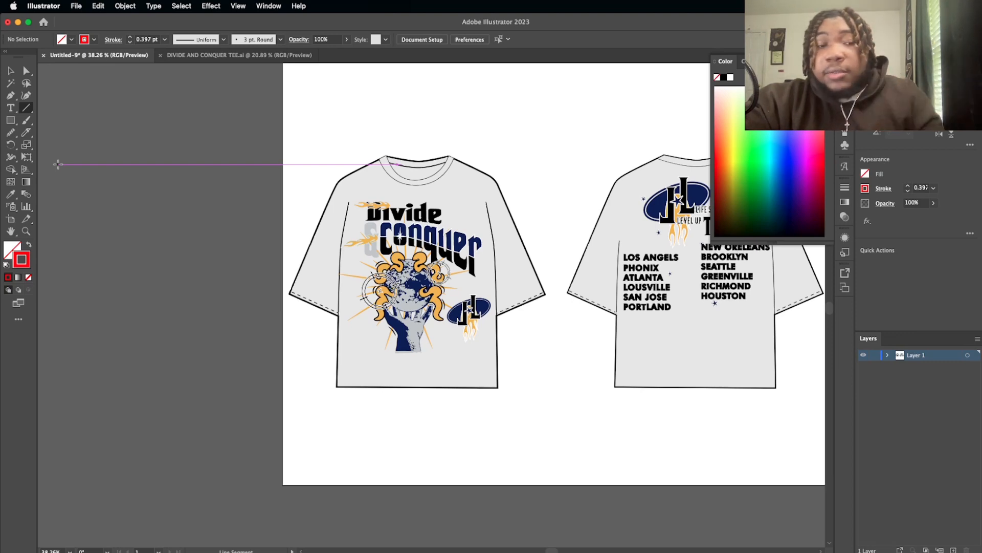
{"action": "scroll", "coordinate": [317, 352], "scroll_direction": "right", "scroll_amount": 3}
{"action": "scroll", "coordinate": [316, 353], "scroll_direction": "down", "scroll_amount": 1}
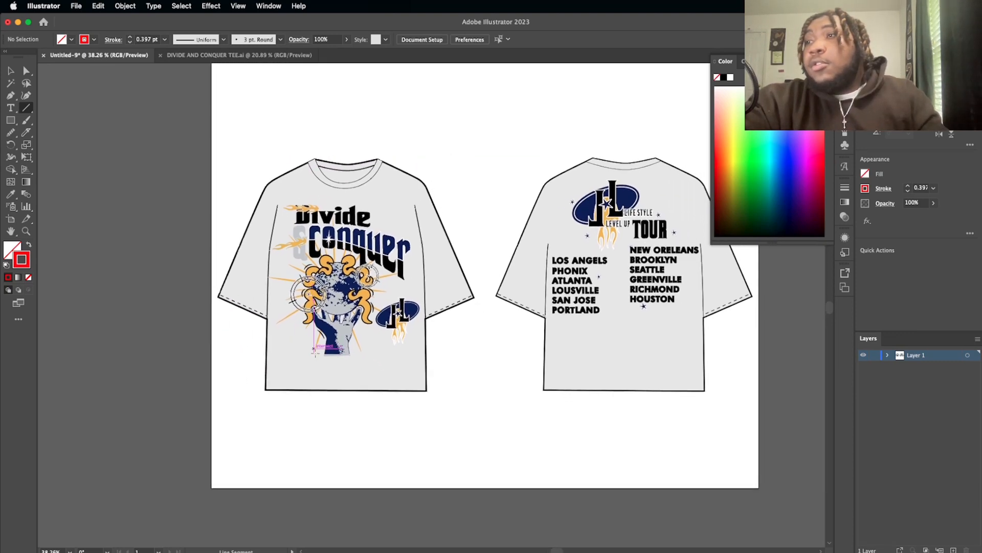
{"action": "scroll", "coordinate": [315, 354], "scroll_direction": "up", "scroll_amount": 5}
{"action": "scroll", "coordinate": [315, 353], "scroll_direction": "up", "scroll_amount": 3}
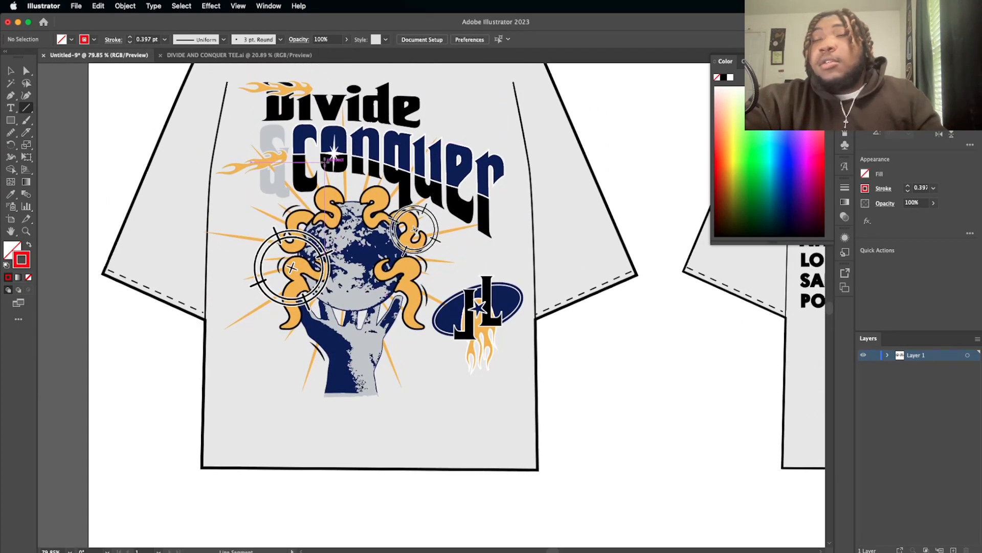
{"action": "scroll", "coordinate": [328, 160], "scroll_direction": "up", "scroll_amount": 2}
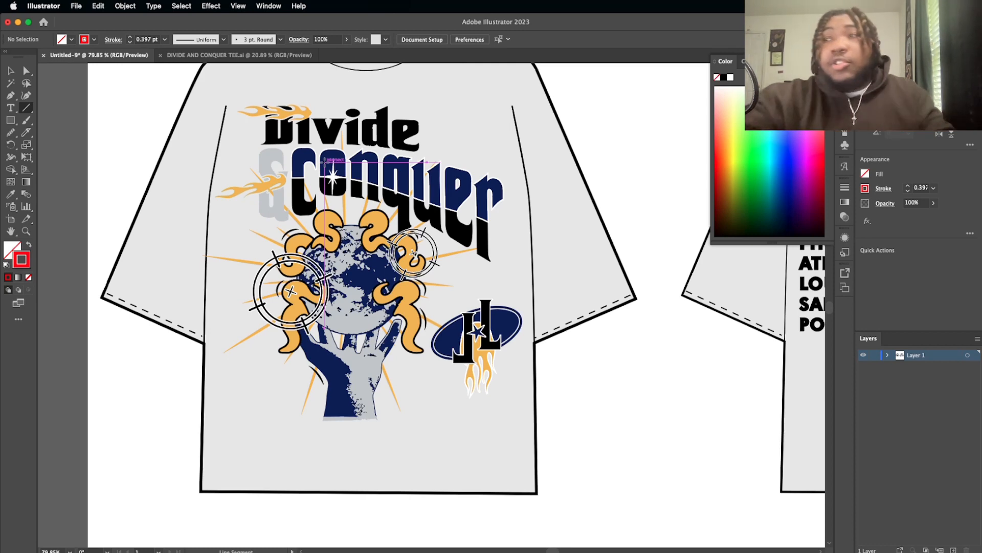
{"action": "left_click_drag", "start_coordinate": [288, 107], "coordinate": [288, 479]}
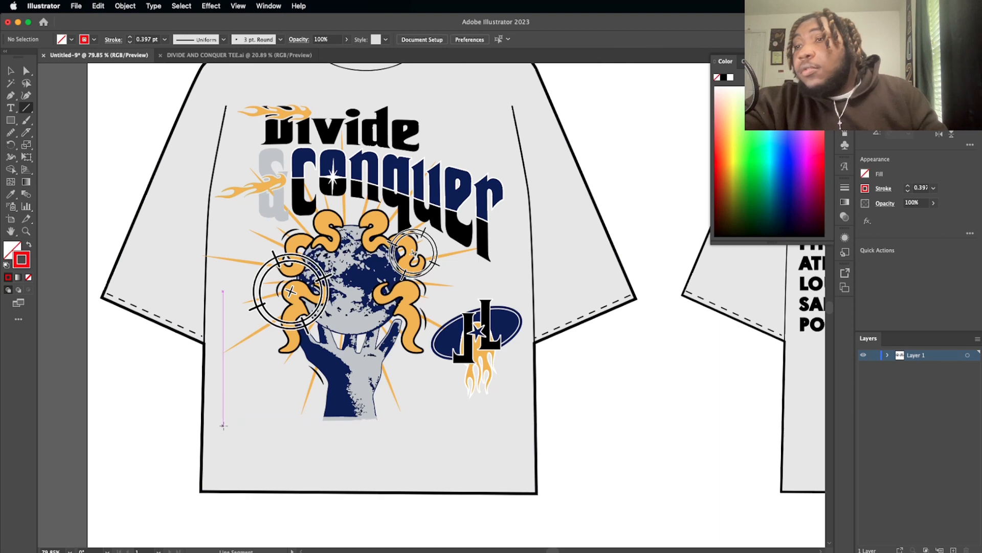
{"action": "left_click_drag", "start_coordinate": [223, 428], "coordinate": [486, 451]}
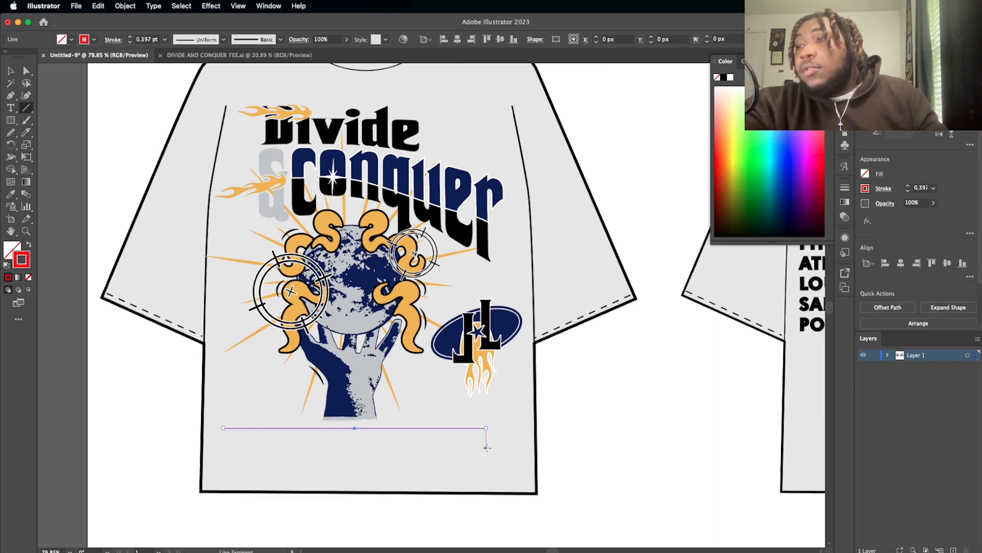
Step: Set the measurement line's stroke weight to 2 pt and apply the Arrow 27 arrowhead to both ends
{"action": "left_click", "coordinate": [909, 186]}
{"action": "left_click", "coordinate": [910, 186]}
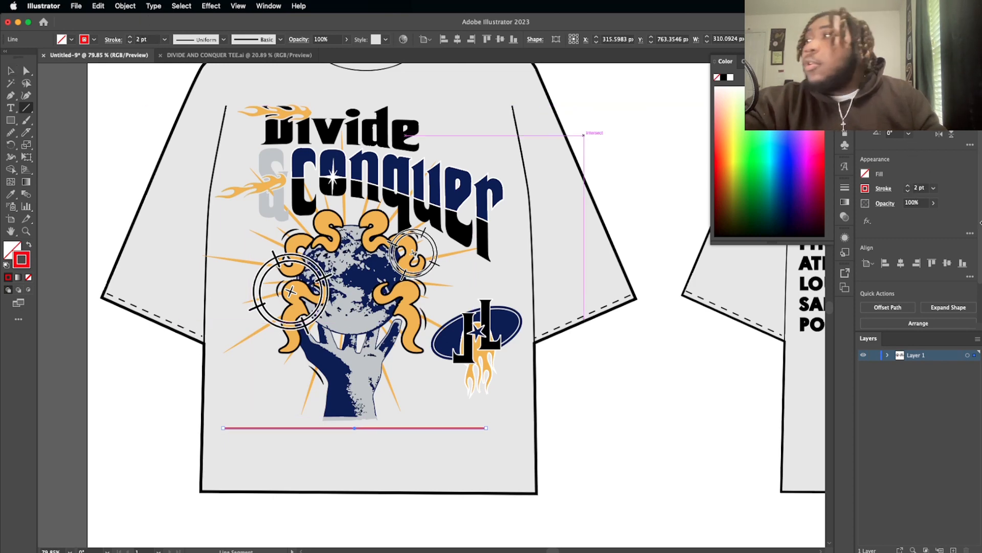
{"action": "left_click", "coordinate": [885, 189]}
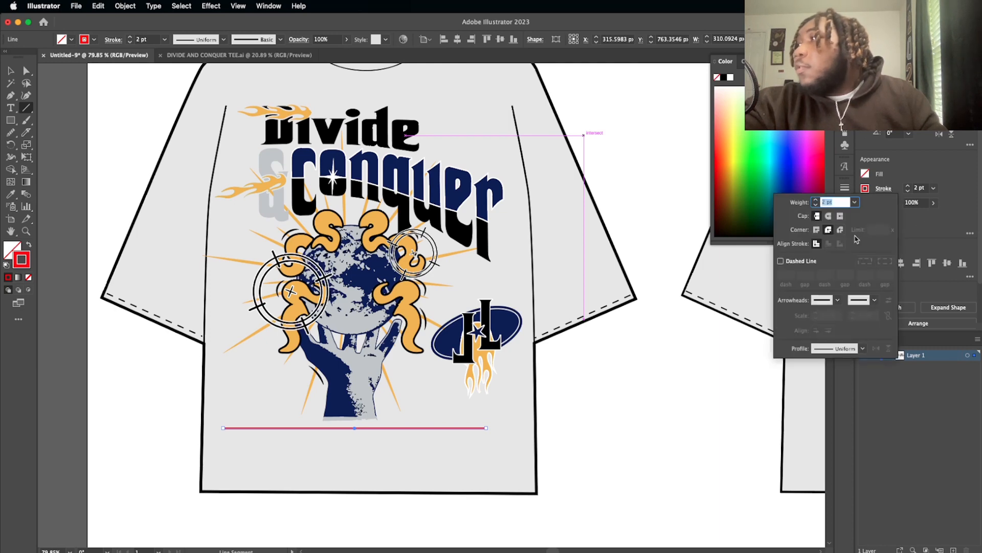
{"action": "left_click", "coordinate": [839, 300]}
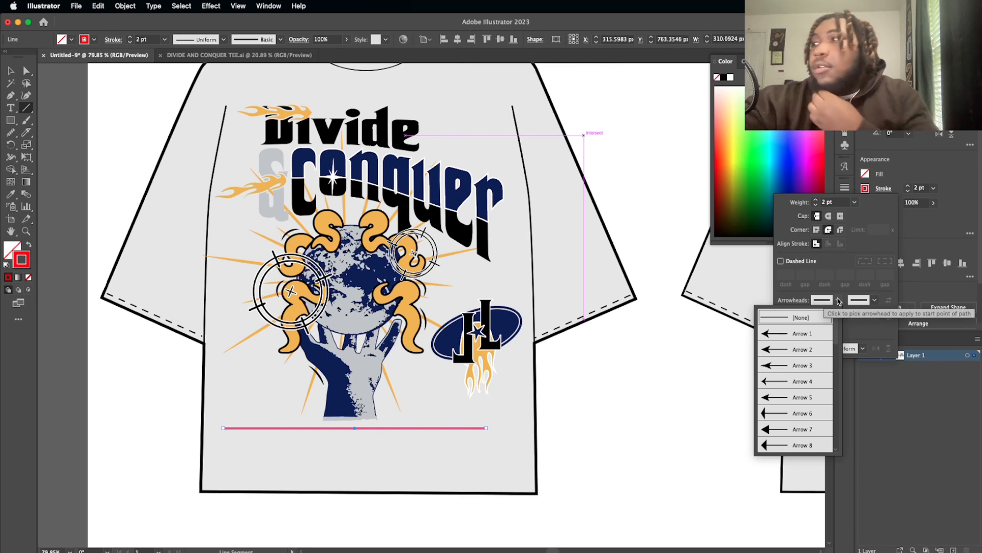
{"action": "scroll", "coordinate": [803, 400], "scroll_direction": "down", "scroll_amount": 10}
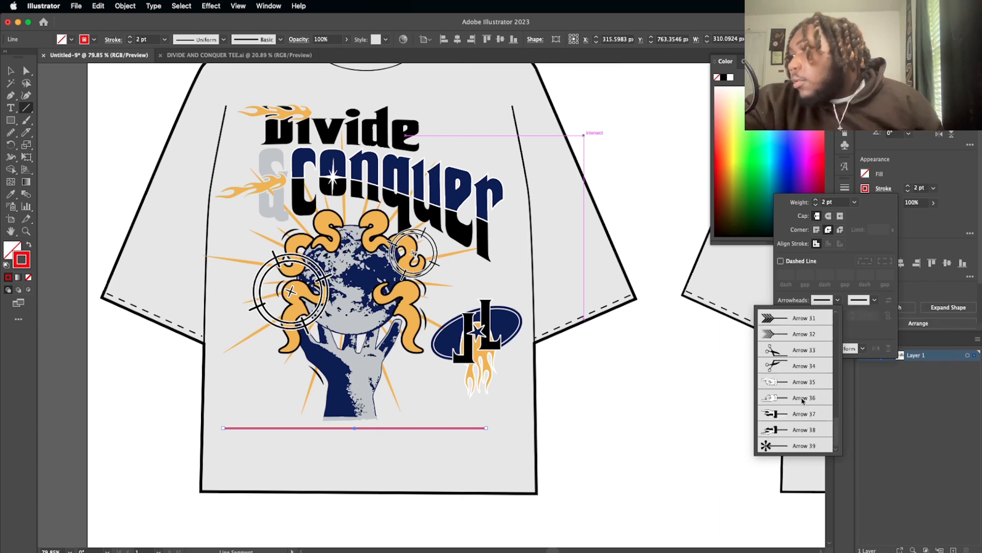
{"action": "scroll", "coordinate": [802, 400], "scroll_direction": "up", "scroll_amount": 4}
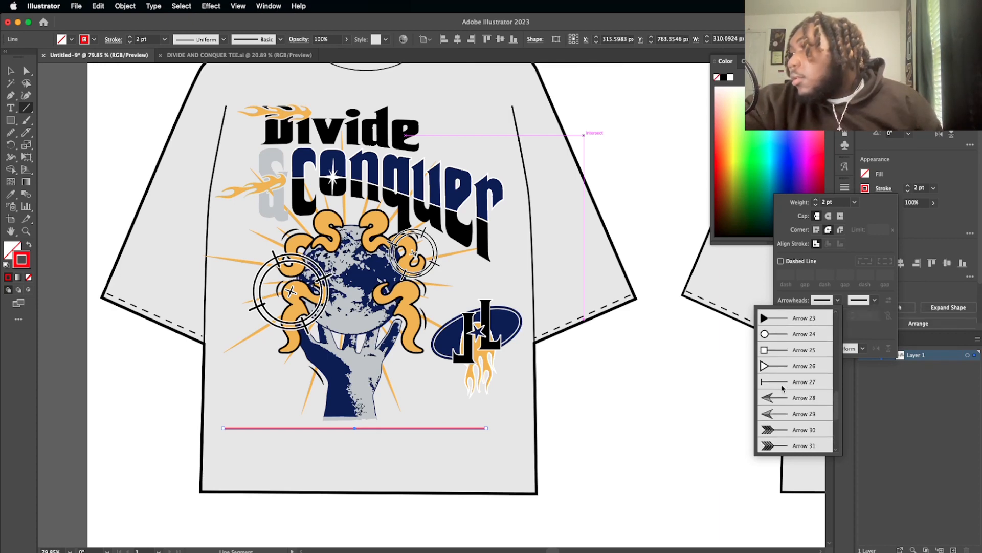
{"action": "left_click", "coordinate": [782, 387]}
{"action": "left_click", "coordinate": [875, 300]}
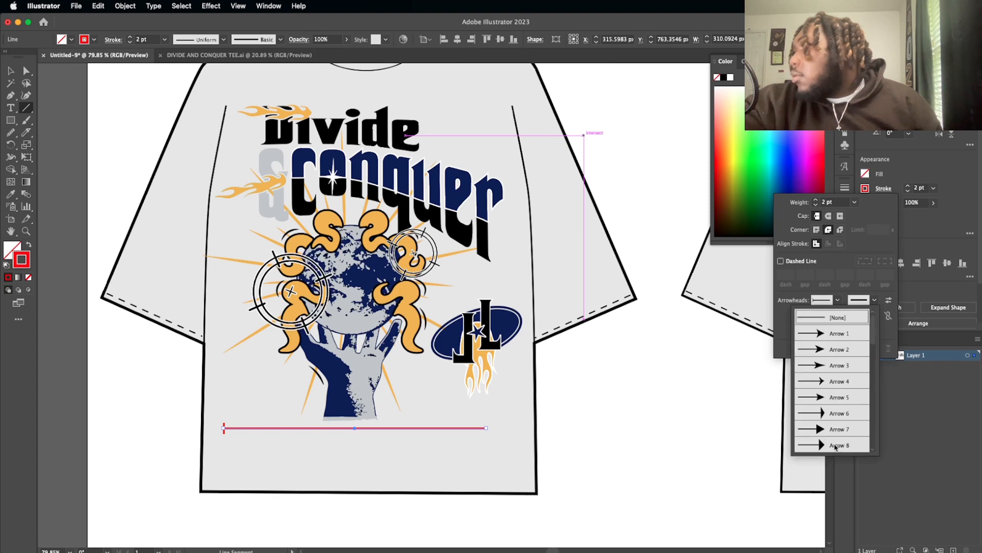
{"action": "scroll", "coordinate": [834, 436], "scroll_direction": "down", "scroll_amount": 8}
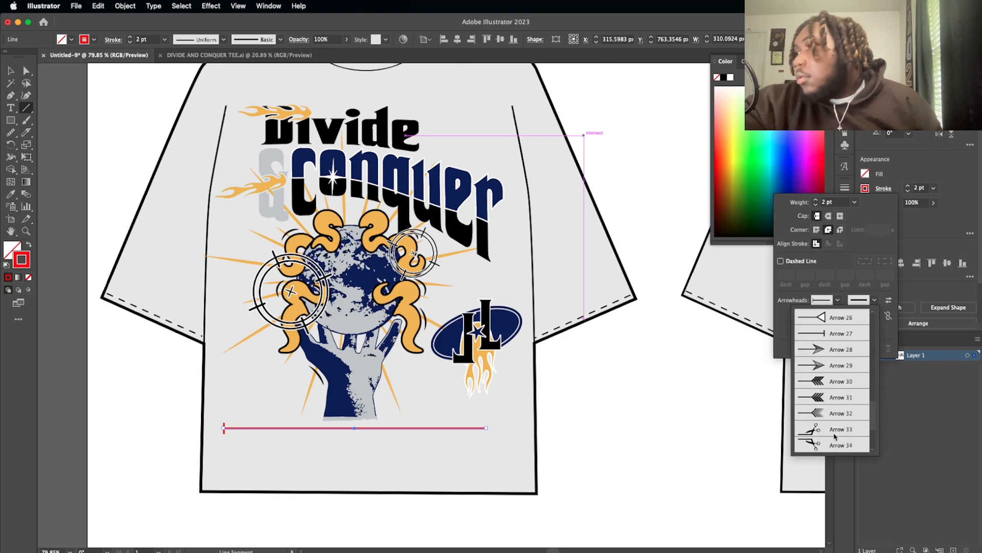
{"action": "left_click", "coordinate": [833, 335]}
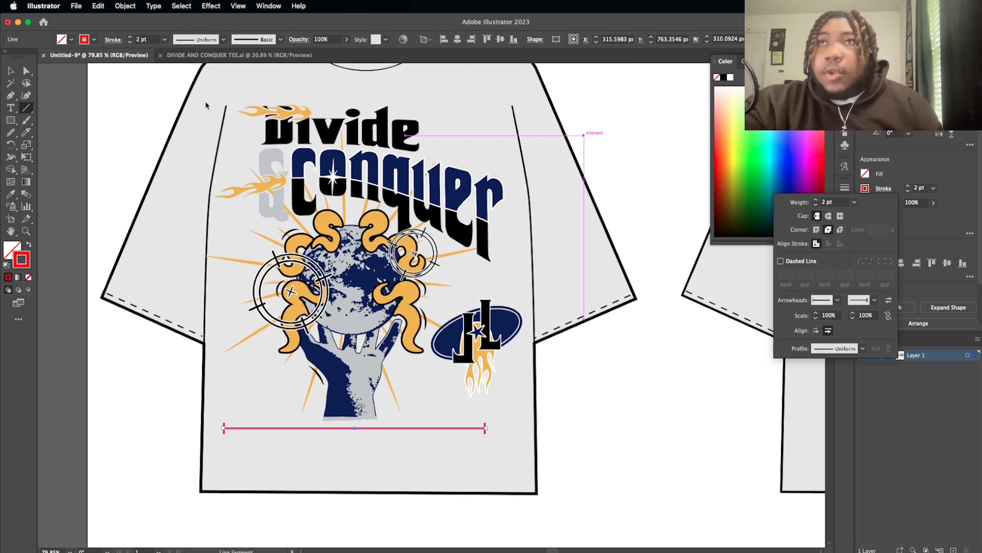
Step: Add a point text label reading "16 inch" centered just below the horizontal measurement line on the shirt front
{"action": "left_click", "coordinate": [10, 70]}
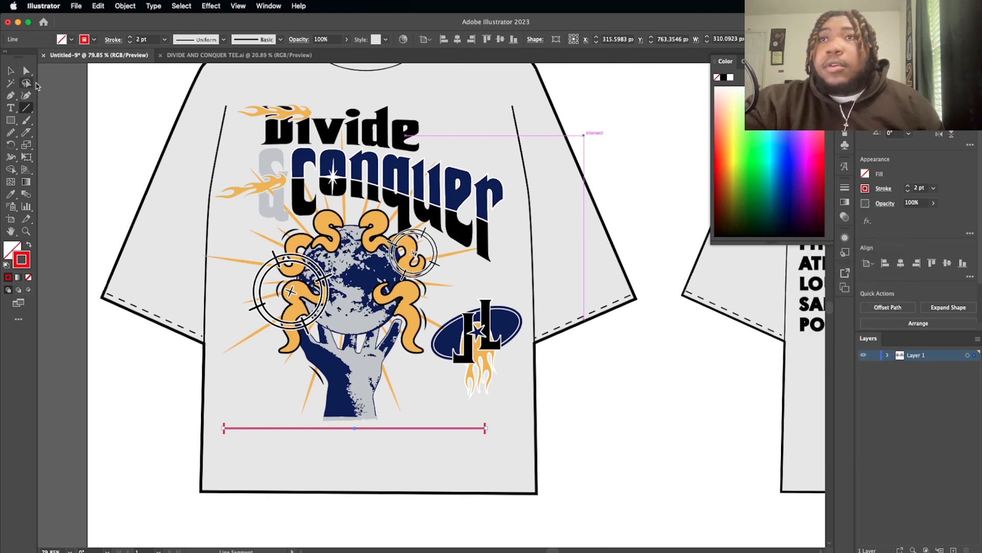
{"action": "left_click", "coordinate": [10, 108]}
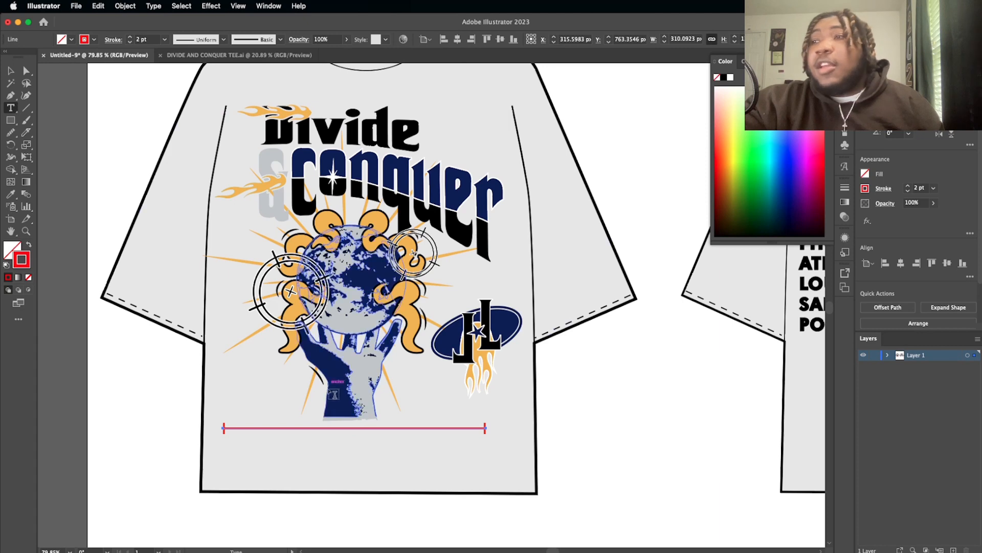
{"action": "left_click", "coordinate": [332, 439]}
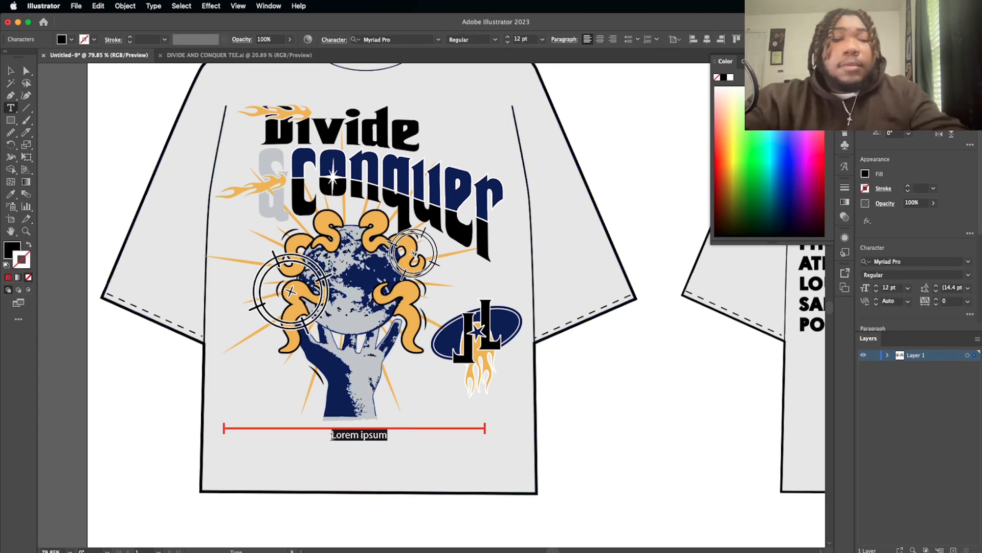
{"action": "type", "text": "15 ich"}
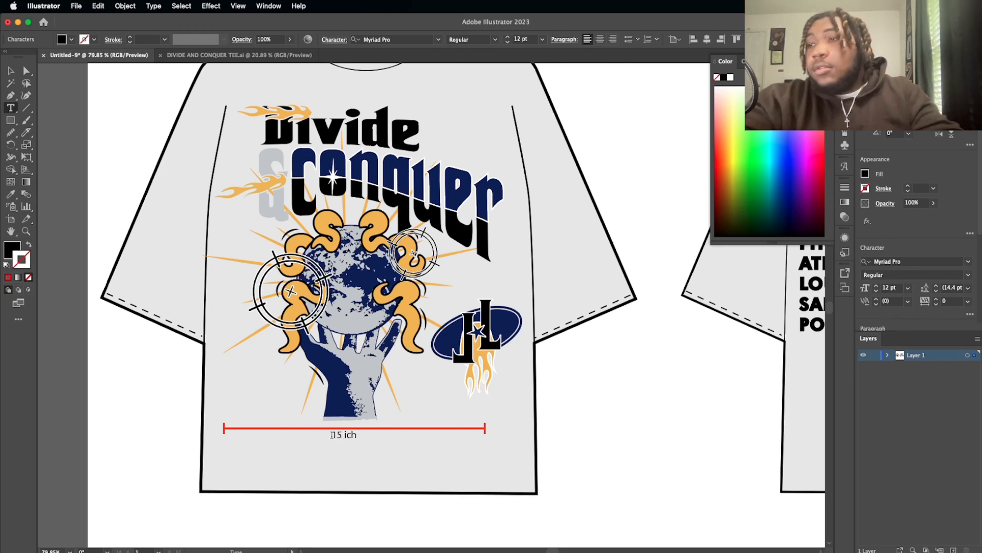
{"action": "key", "text": "BackSpace"}
{"action": "type", "text": "6"}
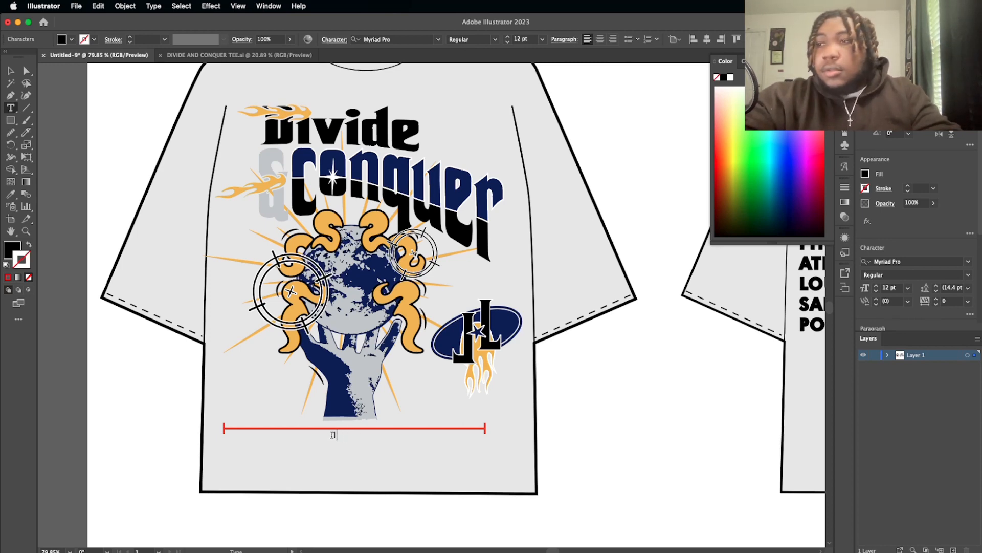
{"action": "type", "text": " i"}
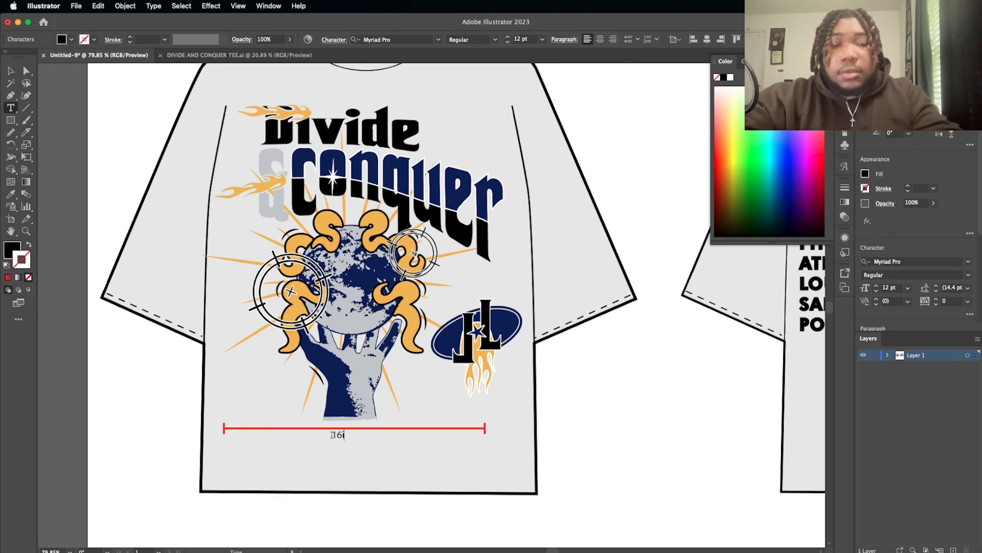
{"action": "type", "text": "nch"}
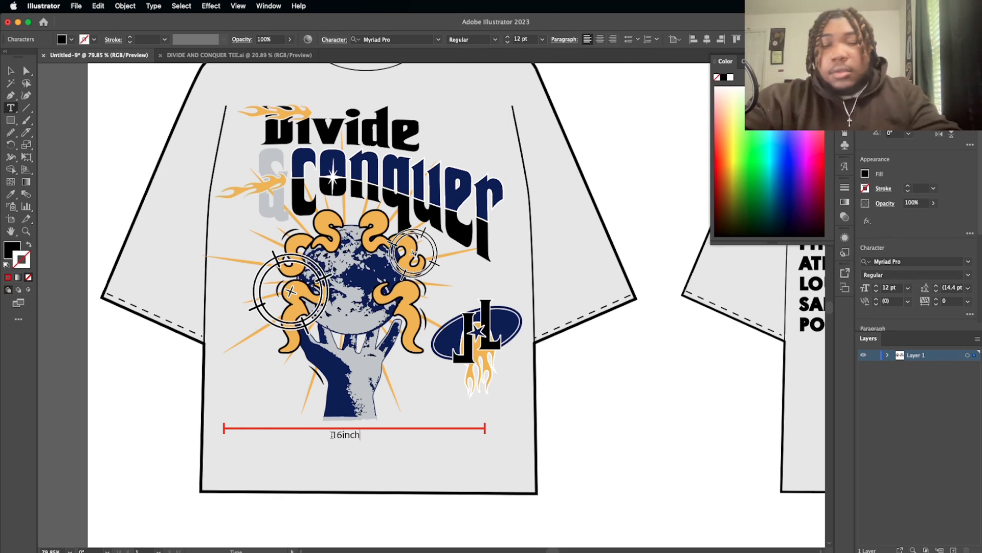
{"action": "left_click", "coordinate": [340, 435]}
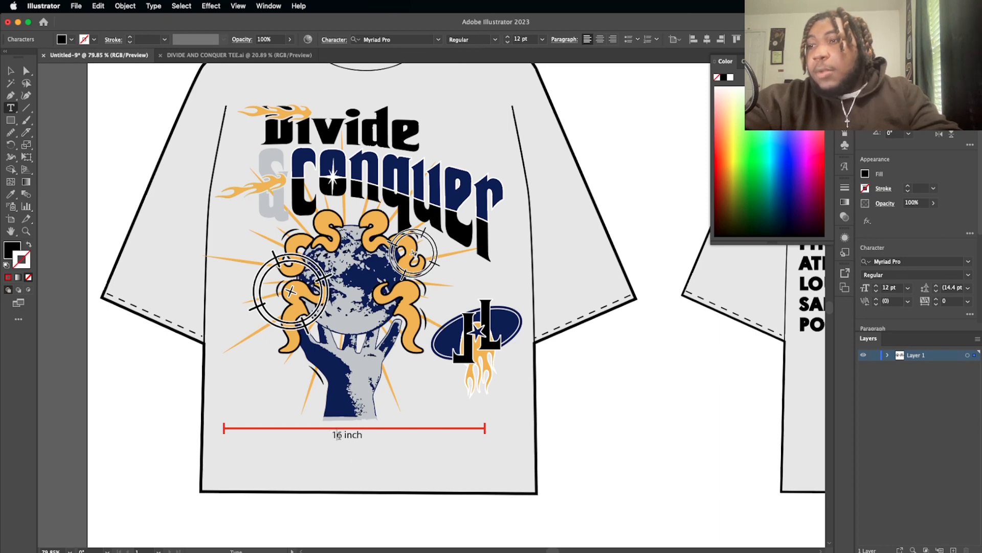
Step: Color the "16 inch" label with a red fill and no stroke, and nudge it slightly lower below the measurement line
{"action": "triple_click", "coordinate": [338, 435]}
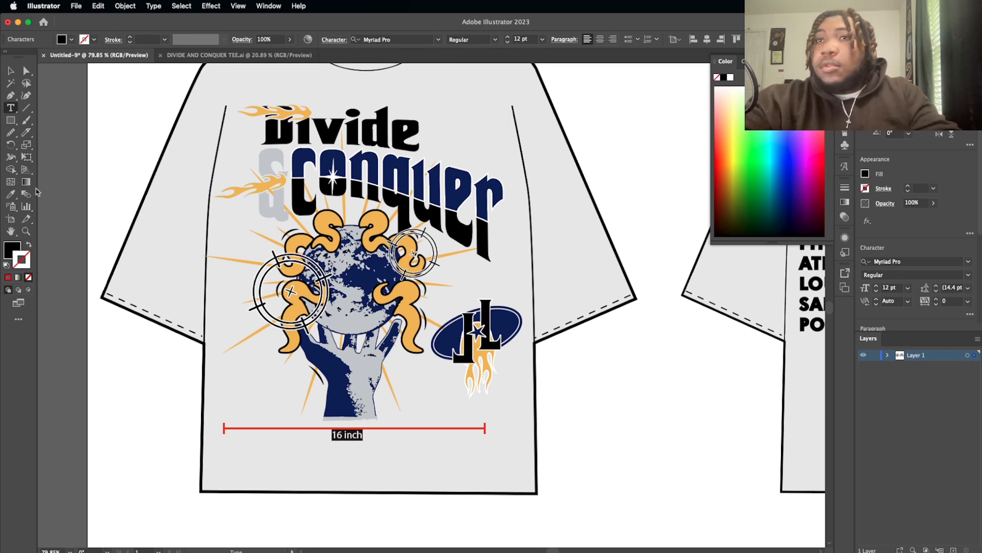
{"action": "left_click", "coordinate": [9, 276]}
{"action": "left_click", "coordinate": [28, 246]}
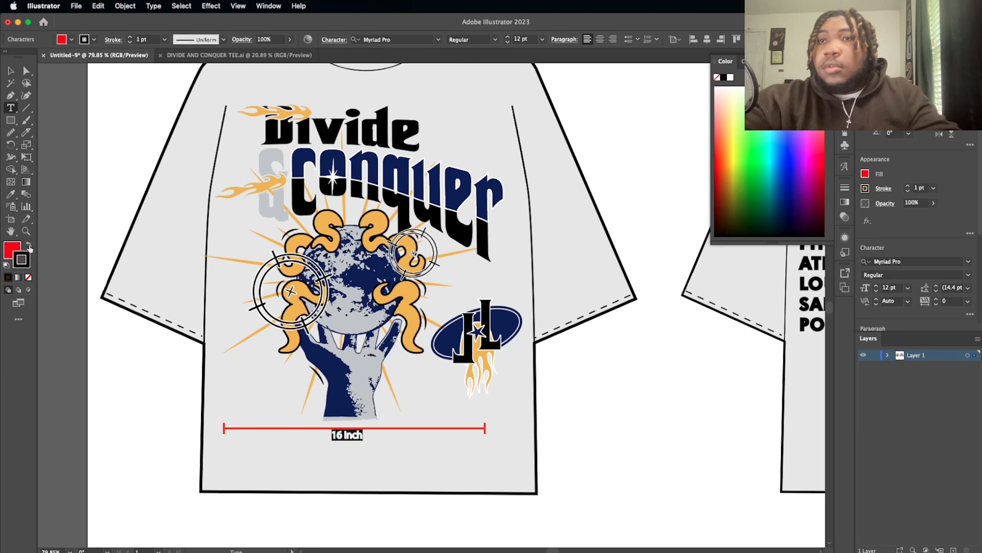
{"action": "left_click", "coordinate": [29, 277]}
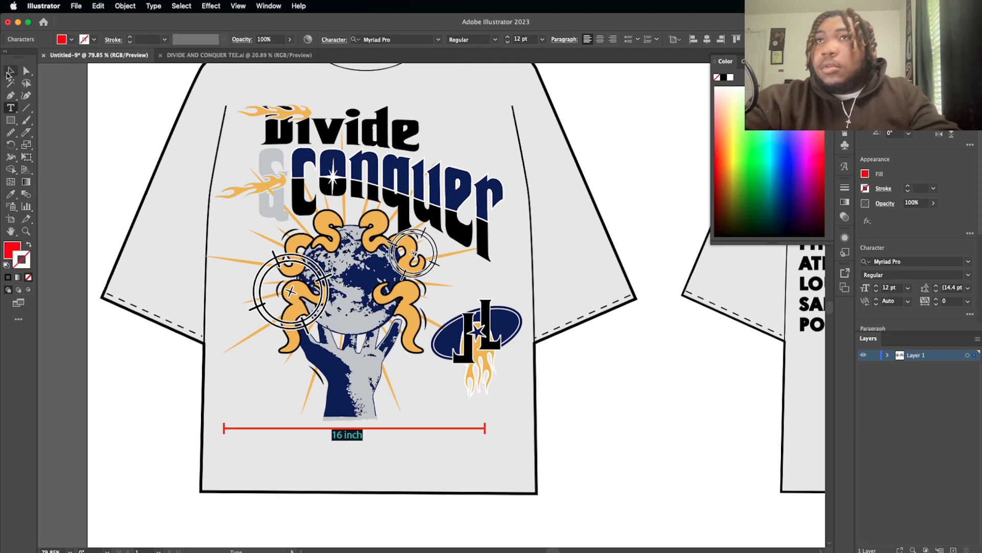
{"action": "left_click", "coordinate": [10, 72]}
{"action": "left_click", "coordinate": [57, 101]}
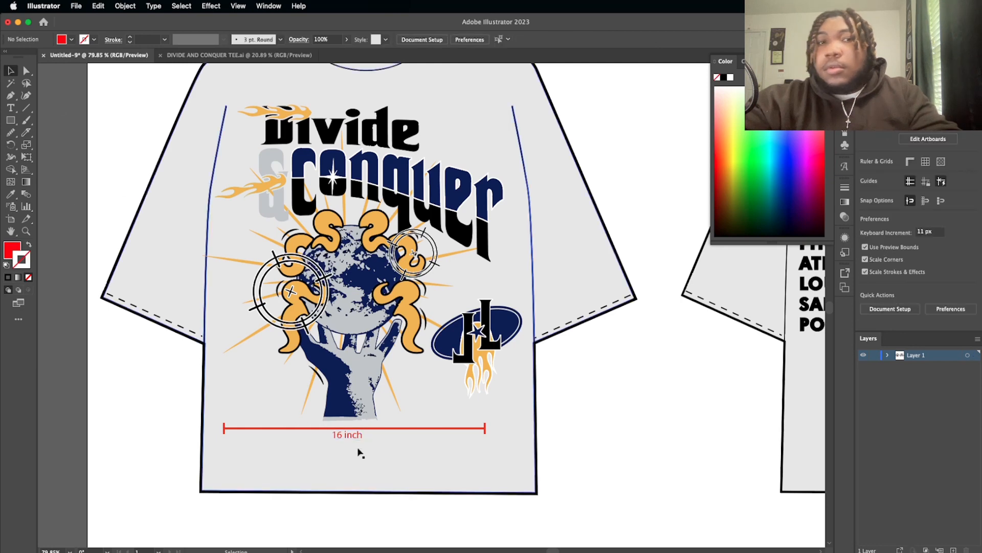
{"action": "left_click_drag", "start_coordinate": [351, 435], "coordinate": [352, 439]}
{"action": "left_click", "coordinate": [552, 437]}
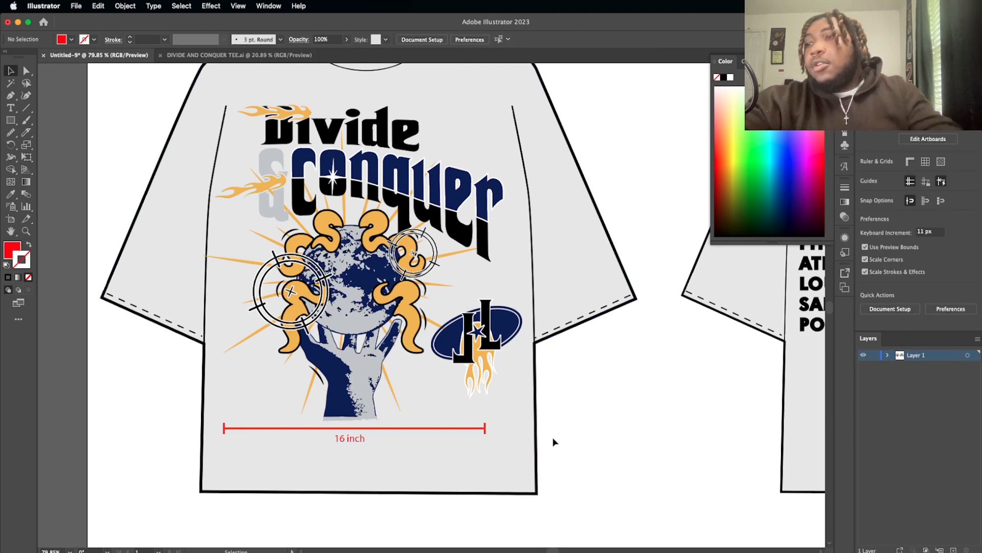
Step: Duplicate the horizontal measurement line, rotate the copy 270° to vertical, and place it along the left side of the front graphic
{"action": "scroll", "coordinate": [553, 437], "scroll_direction": "down", "scroll_amount": 2}
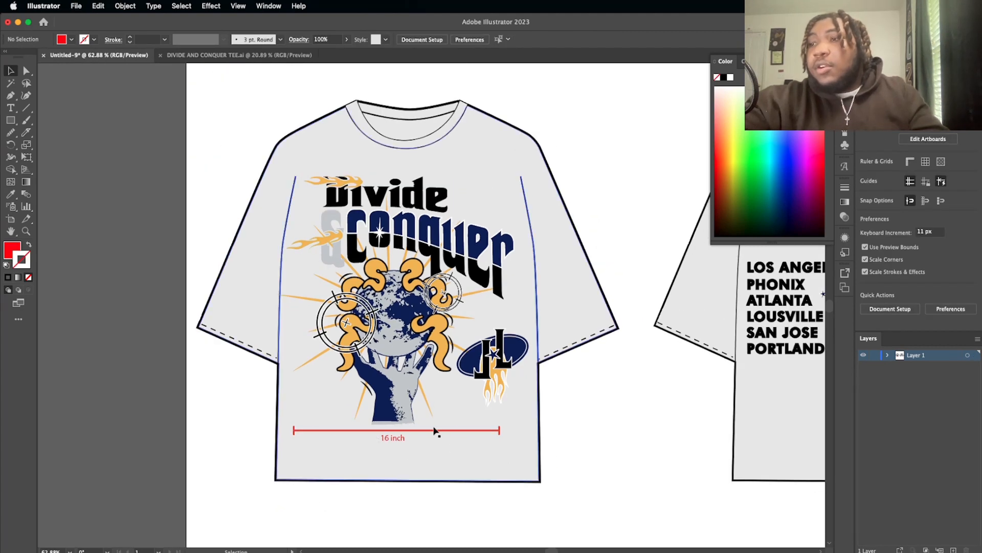
{"action": "left_click", "coordinate": [345, 431]}
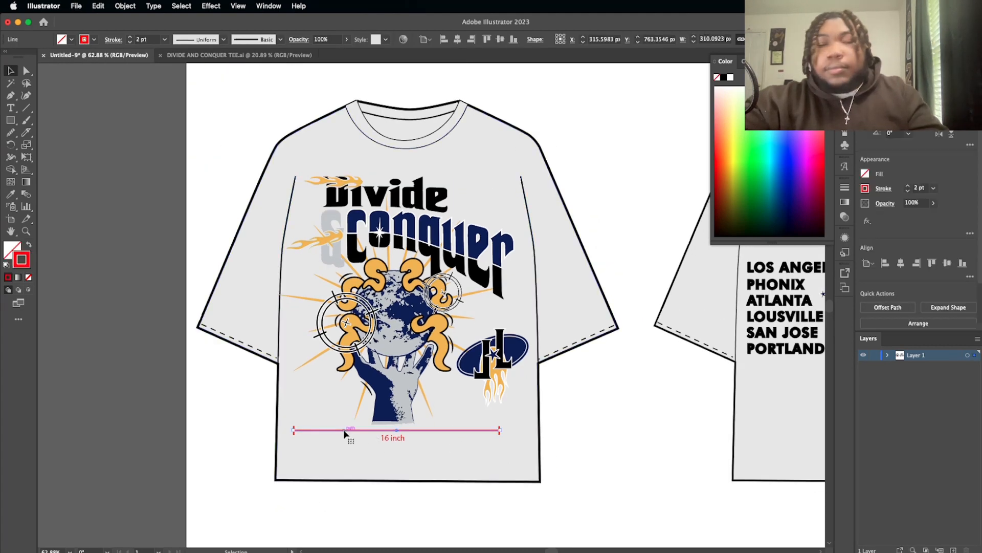
{"action": "left_click_drag", "start_coordinate": [345, 431], "coordinate": [285, 248], "text": "alt"}
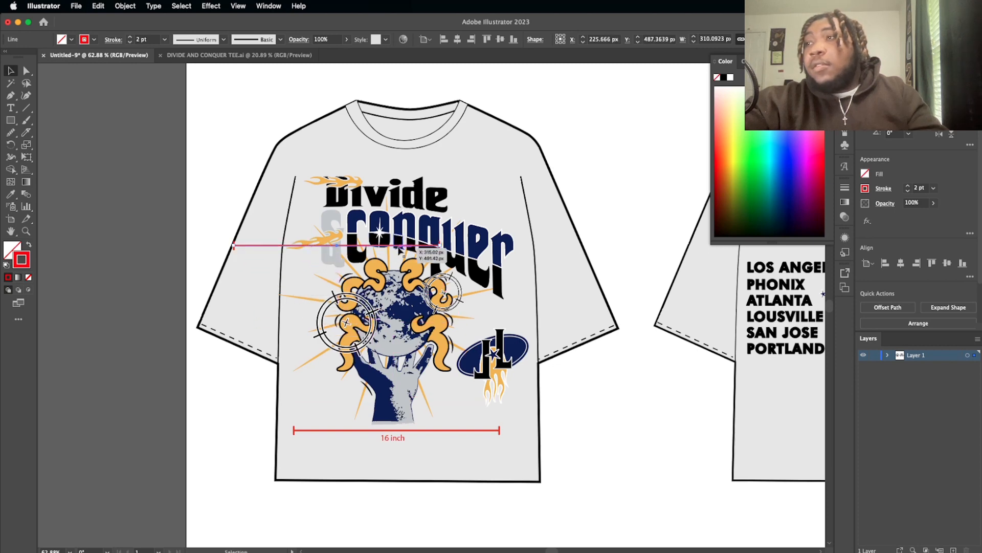
{"action": "left_click_drag", "start_coordinate": [454, 278], "coordinate": [367, 358]}
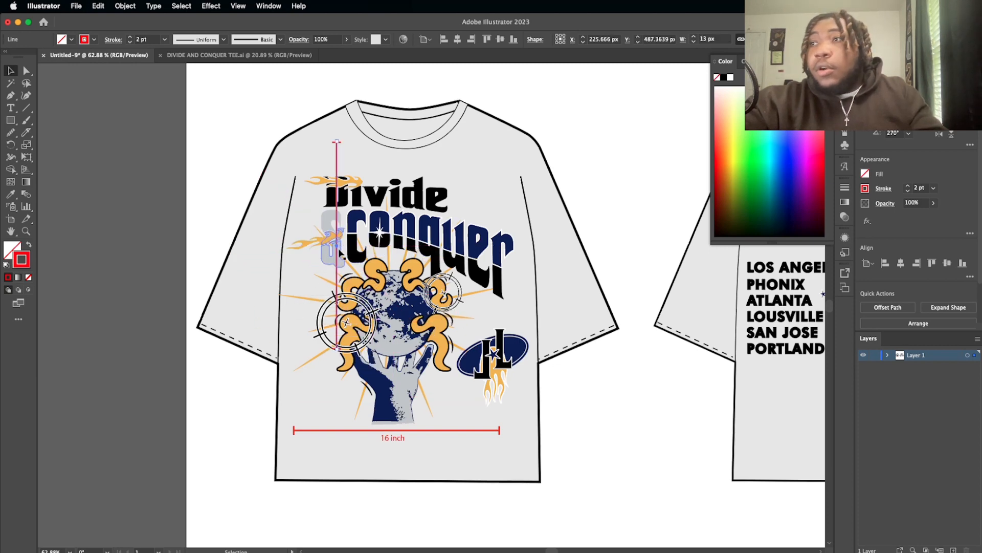
{"action": "left_click_drag", "start_coordinate": [339, 258], "coordinate": [295, 326]}
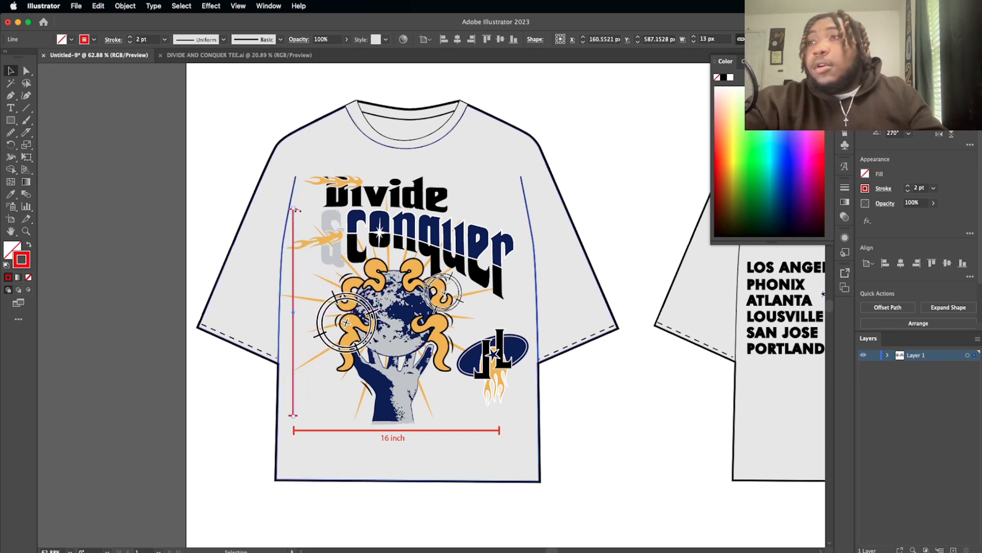
Step: Stretch the vertical measurement line up to the top of the Divide lettering and shift it slightly right toward the graphic
{"action": "left_click_drag", "start_coordinate": [294, 210], "coordinate": [292, 176]}
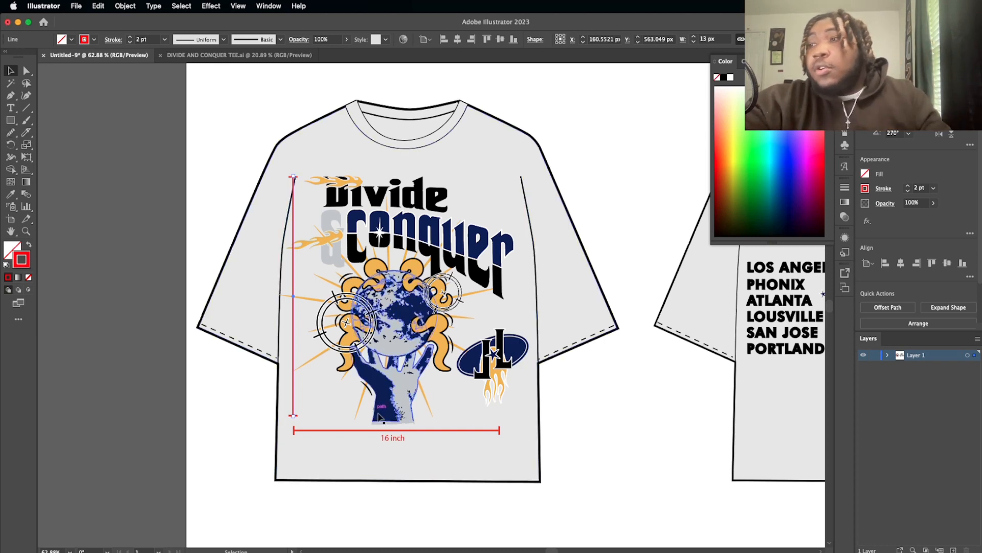
{"action": "left_click", "coordinate": [390, 443]}
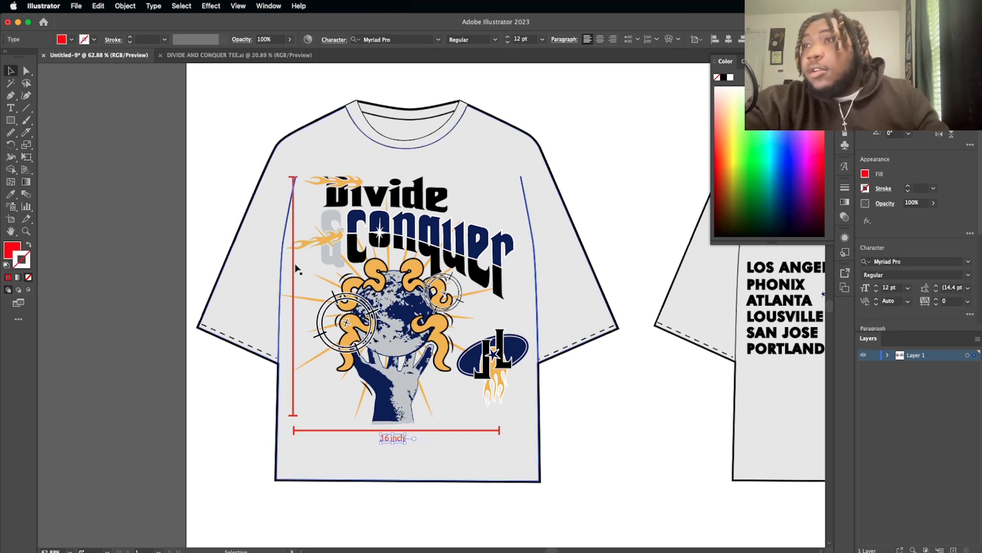
{"action": "left_click_drag", "start_coordinate": [296, 266], "coordinate": [304, 267]}
{"action": "left_click_drag", "start_coordinate": [313, 266], "coordinate": [315, 267]}
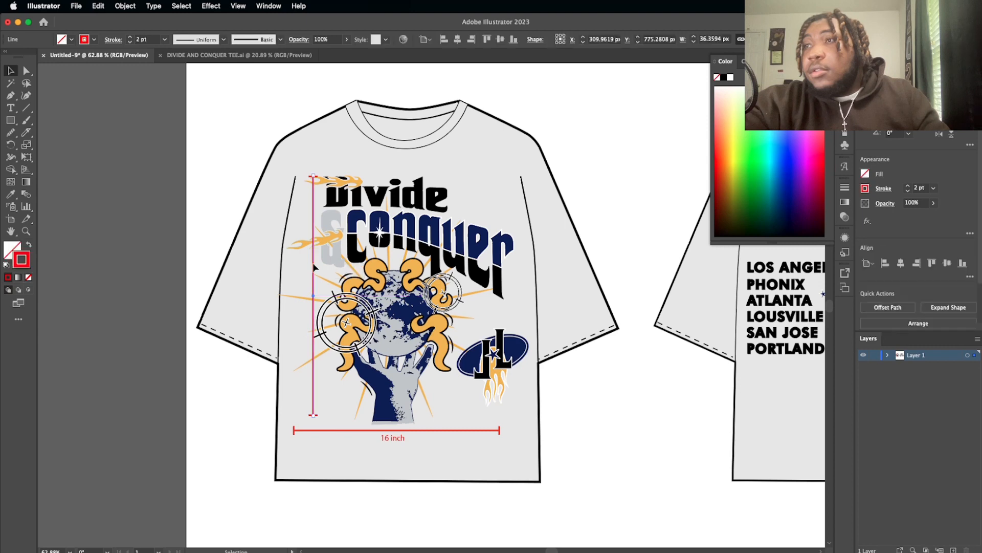
Step: Copy the "16 inch" label next to the vertical measurement line and change the copy's text to "scale to width"
{"action": "left_click", "coordinate": [392, 439]}
{"action": "left_click_drag", "start_coordinate": [393, 443], "coordinate": [300, 279]}
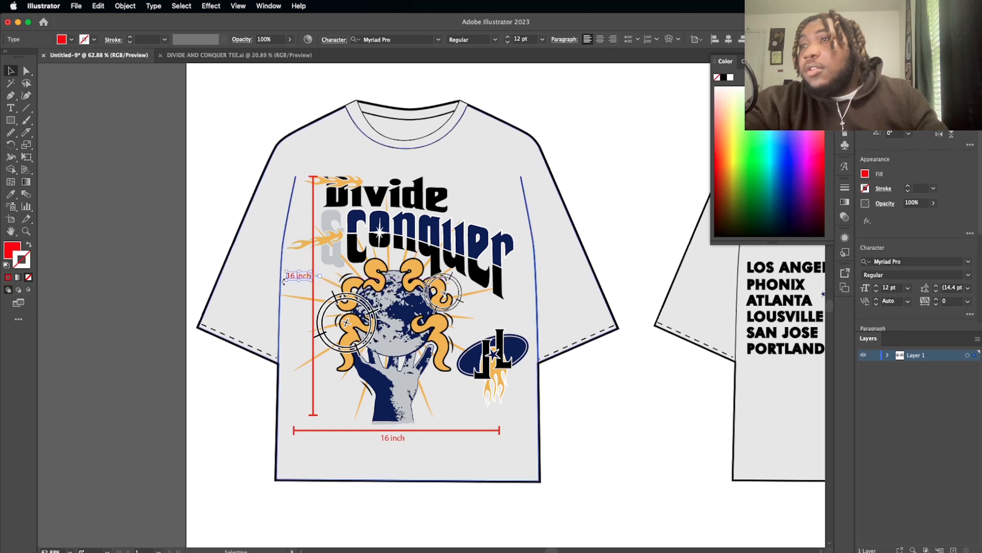
{"action": "double_click", "coordinate": [290, 276]}
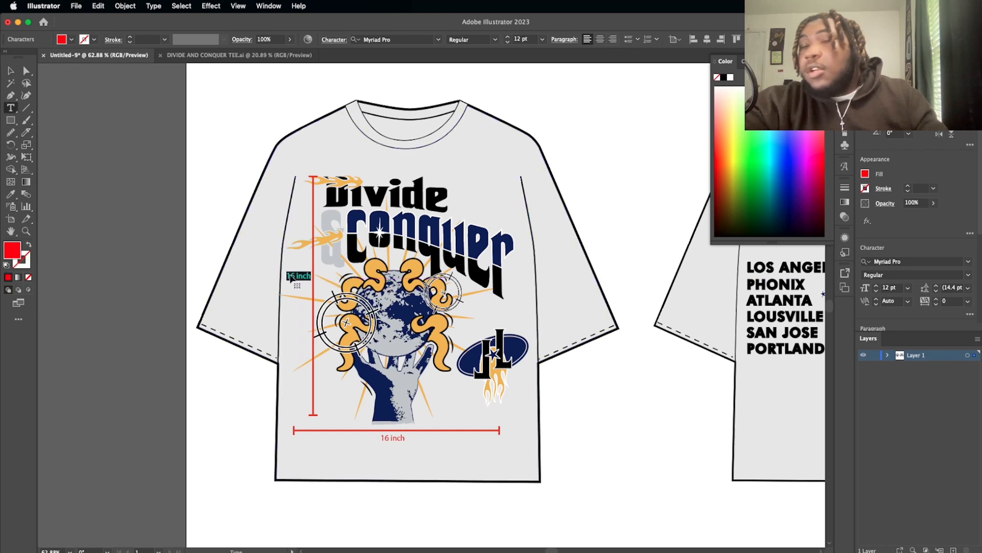
{"action": "type", "text": "scale"}
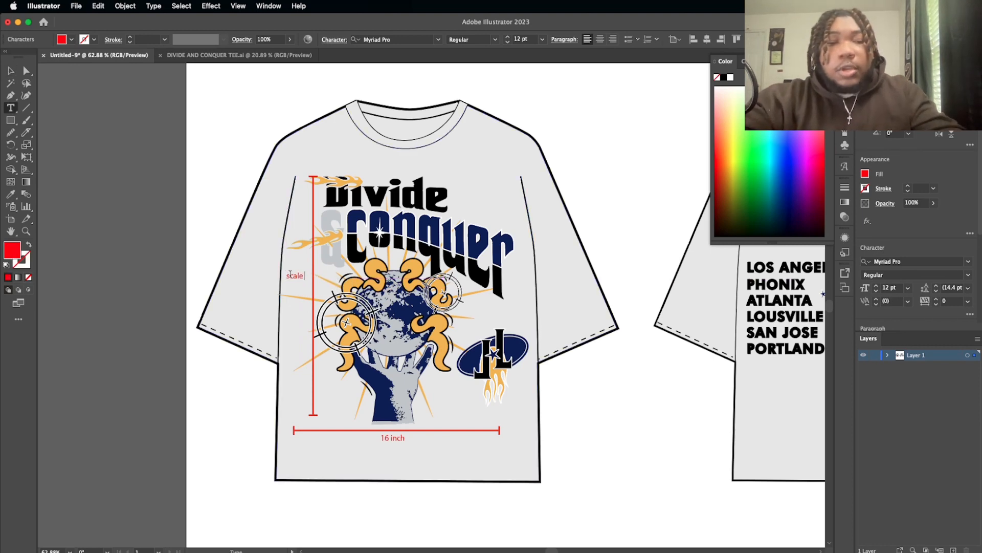
{"action": "type", "text": " wi"}
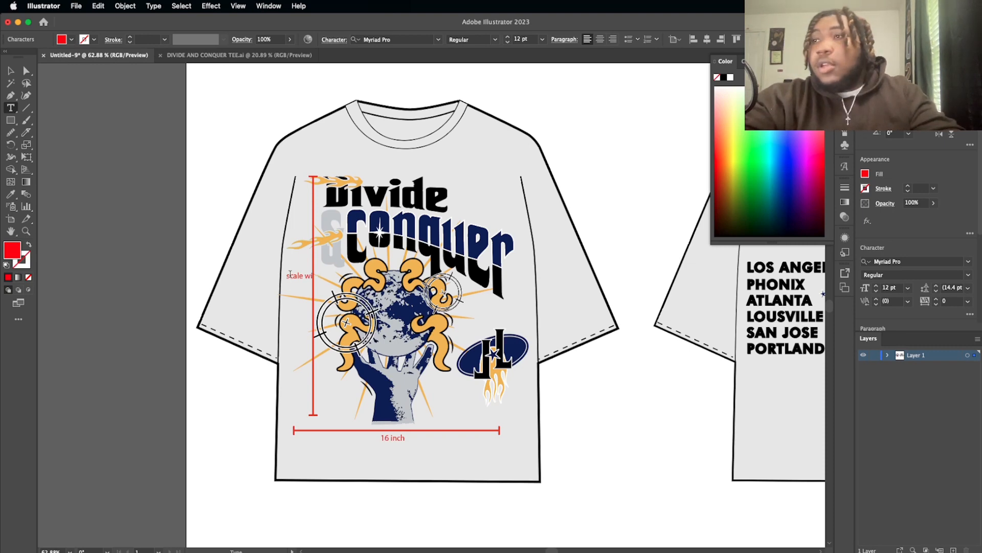
{"action": "key", "text": "BackSpace"}
{"action": "key", "text": "BackSpace"}
{"action": "type", "text": "to width"}
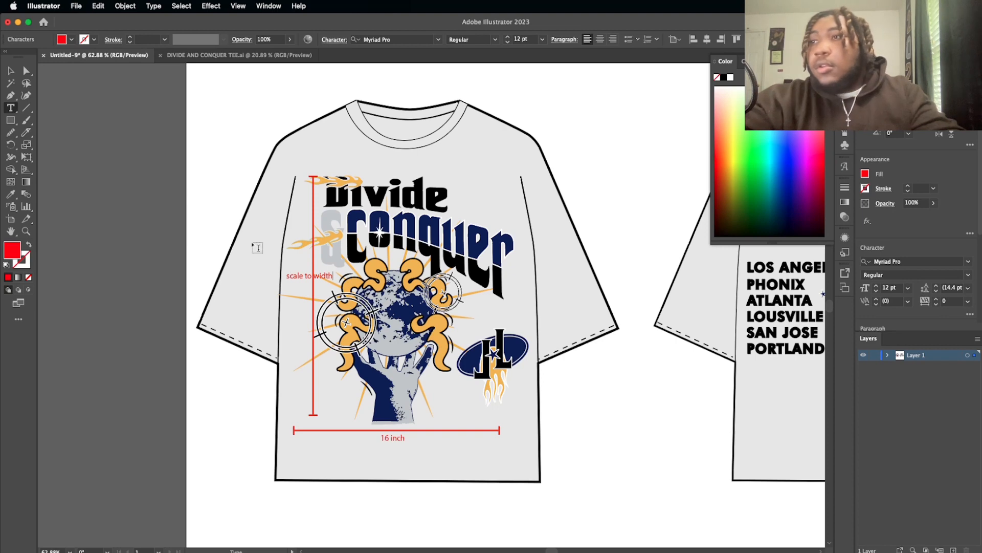
Step: Rotate the "scale to width" label 90° and position it vertically just left of the vertical measurement line
{"action": "left_click", "coordinate": [11, 70]}
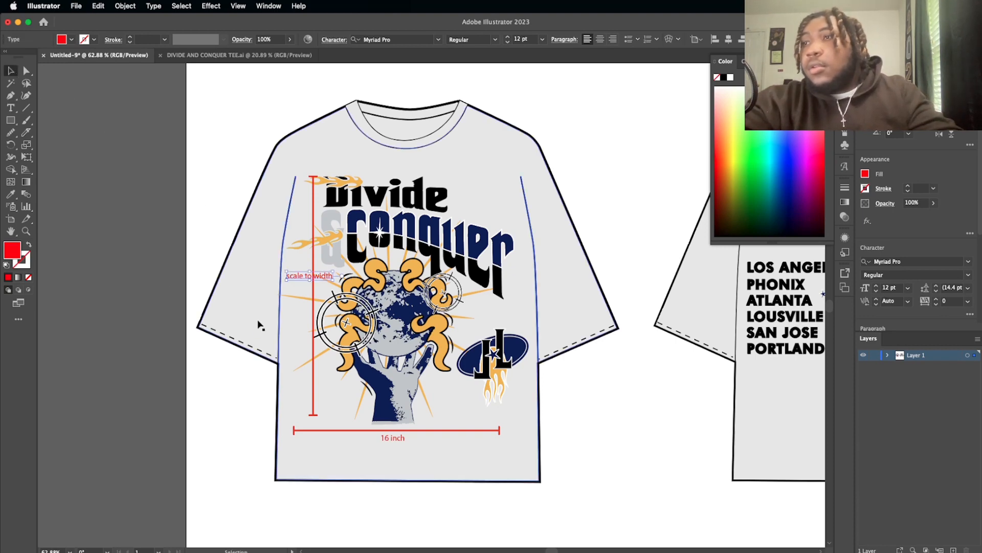
{"action": "left_click_drag", "start_coordinate": [282, 283], "coordinate": [303, 287]}
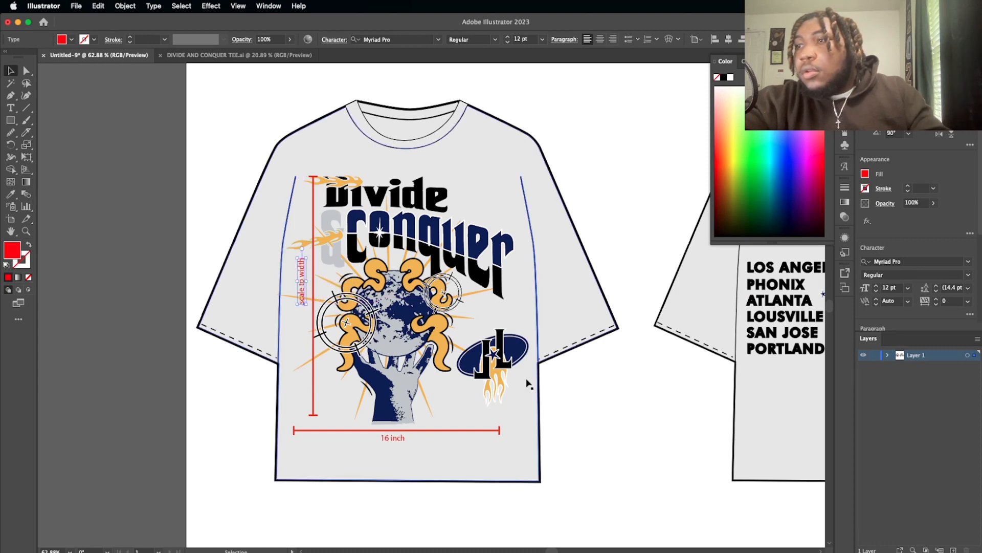
{"action": "left_click", "coordinate": [570, 453]}
Step: Hide the Color panel and draw an L-shaped Pen path from above the Conquer lettering upward, then about 172 px right past the shirt's edge
{"action": "scroll", "coordinate": [570, 452], "scroll_direction": "down", "scroll_amount": 3}
{"action": "scroll", "coordinate": [569, 452], "scroll_direction": "down", "scroll_amount": 2}
{"action": "scroll", "coordinate": [570, 453], "scroll_direction": "right", "scroll_amount": 3}
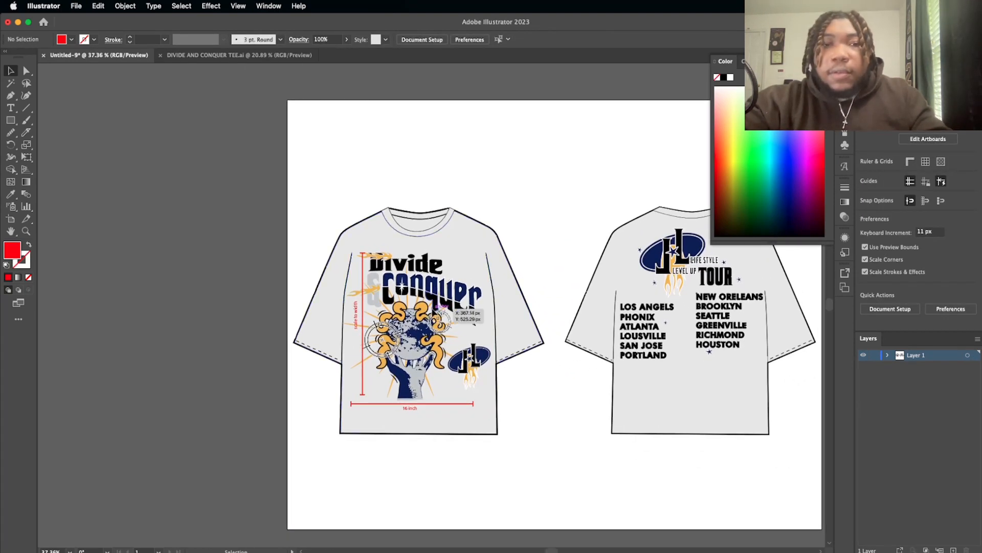
{"action": "scroll", "coordinate": [432, 314], "scroll_direction": "up", "scroll_amount": 4}
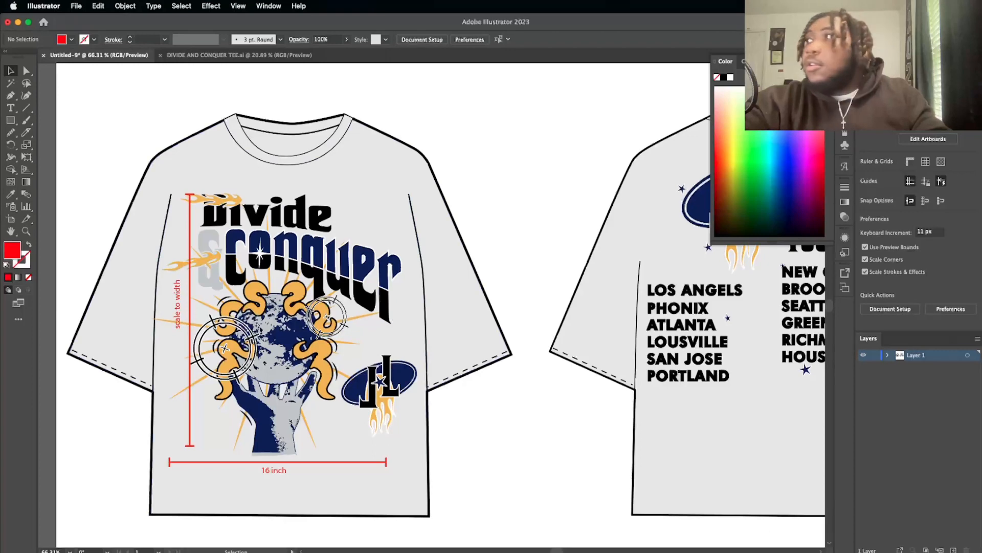
{"action": "key", "text": "F6"}
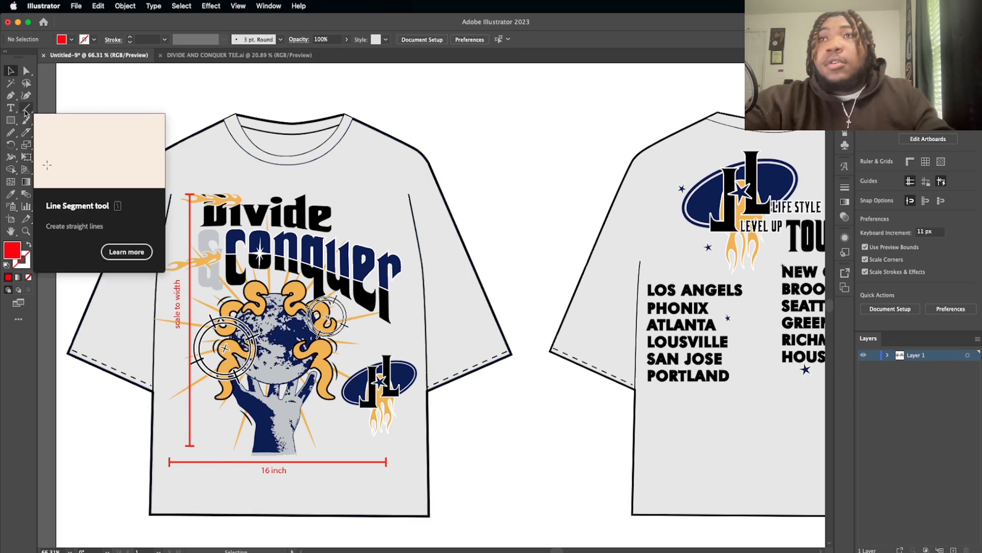
{"action": "left_click", "coordinate": [10, 96]}
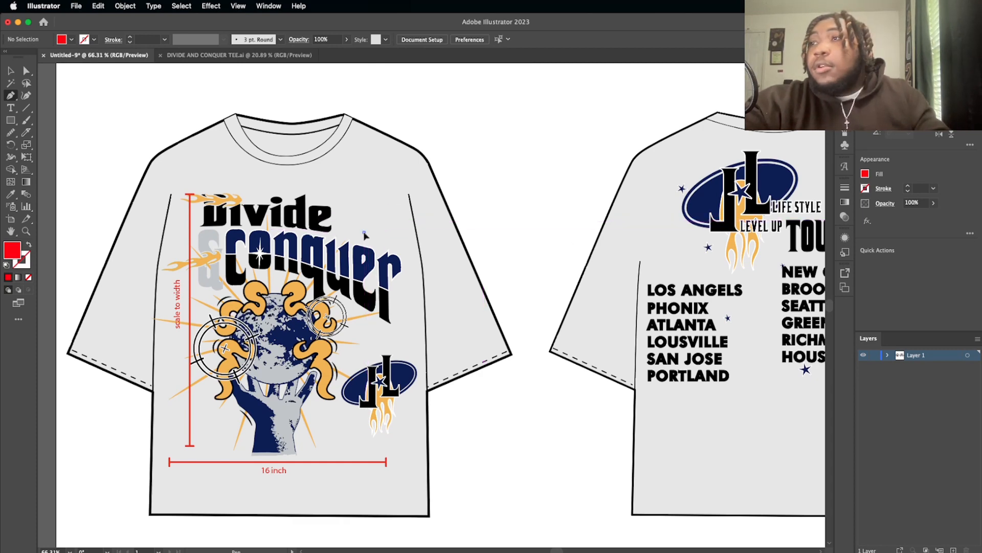
{"action": "left_click", "coordinate": [364, 233]}
{"action": "left_click", "coordinate": [364, 200]}
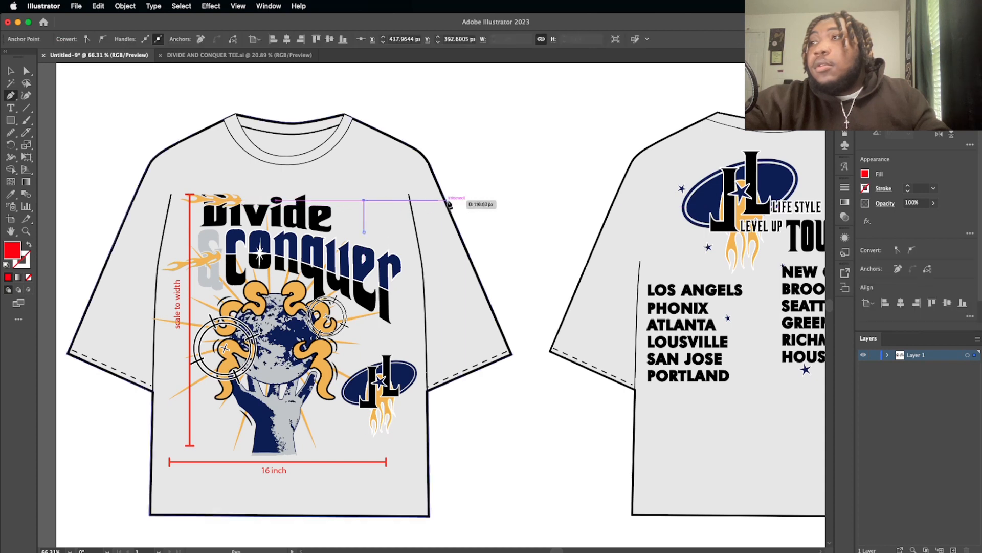
{"action": "left_click", "coordinate": [484, 200]}
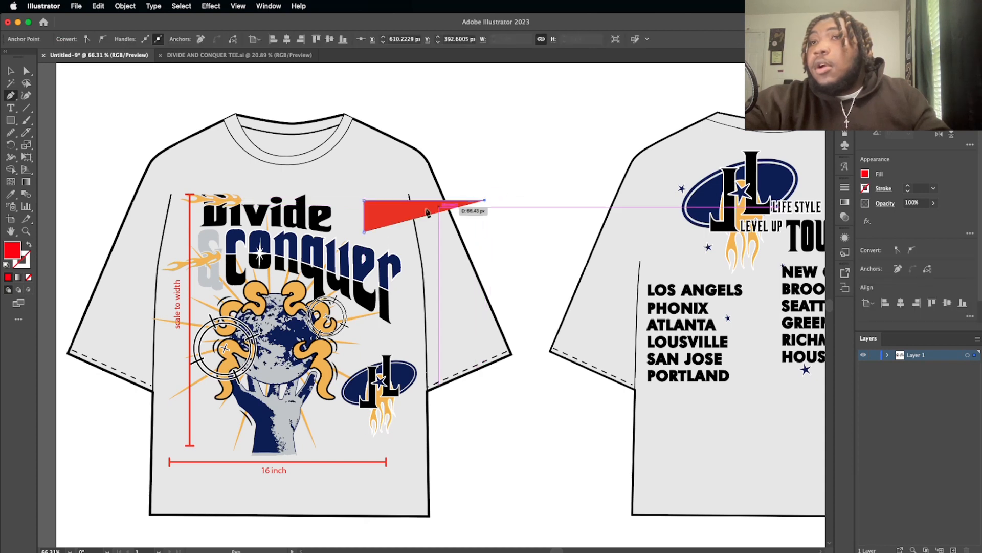
Step: Swap the L-shaped path's fill and stroke, then match it to the horizontal measurement line's red 2 pt stroke with the Eyedropper
{"action": "left_click", "coordinate": [29, 248]}
{"action": "left_click", "coordinate": [11, 193]}
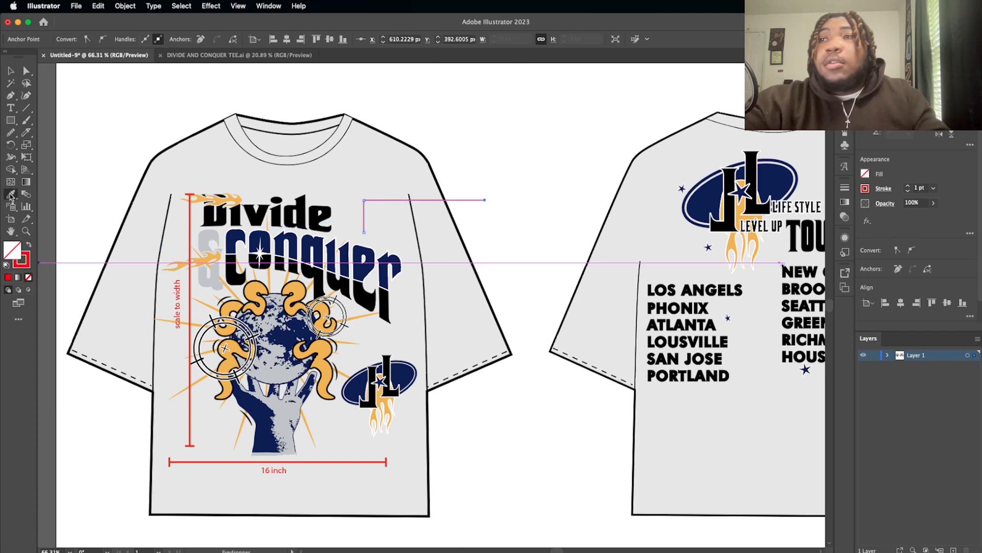
{"action": "left_click", "coordinate": [330, 463]}
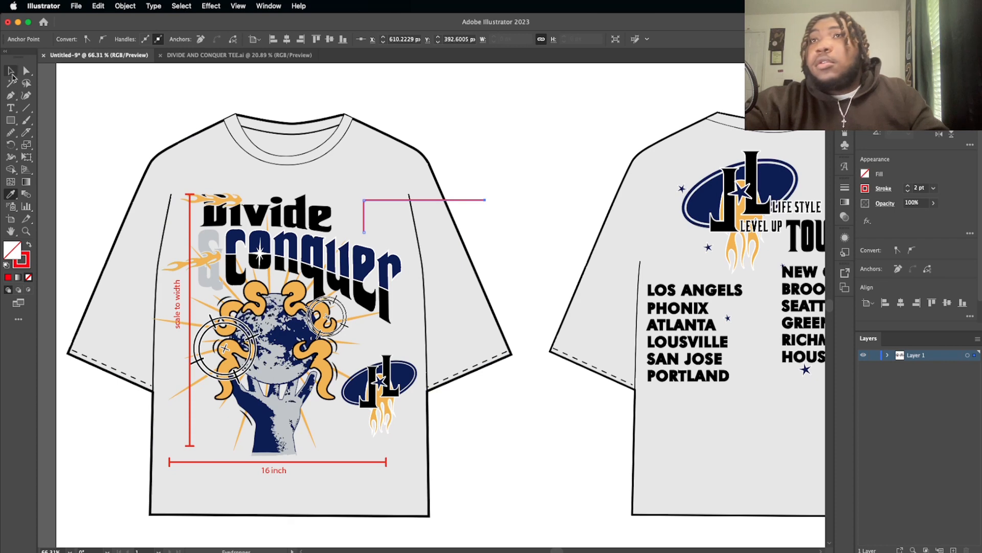
{"action": "left_click", "coordinate": [10, 71]}
{"action": "left_click", "coordinate": [128, 78]}
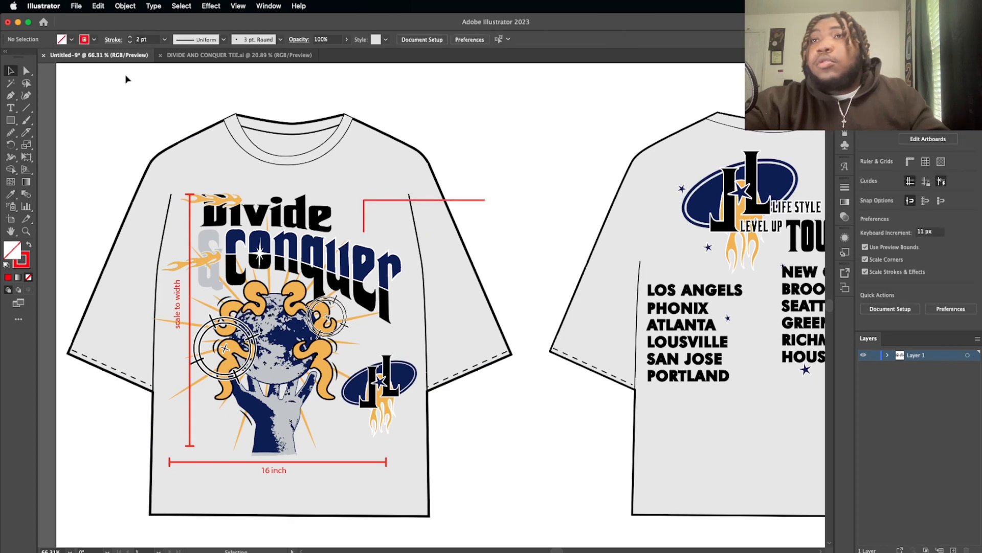
Step: Copy the "16 inch" label to the outer end of the L-shaped callout line and change the copy's text to "Screen Print"
{"action": "left_click", "coordinate": [277, 472]}
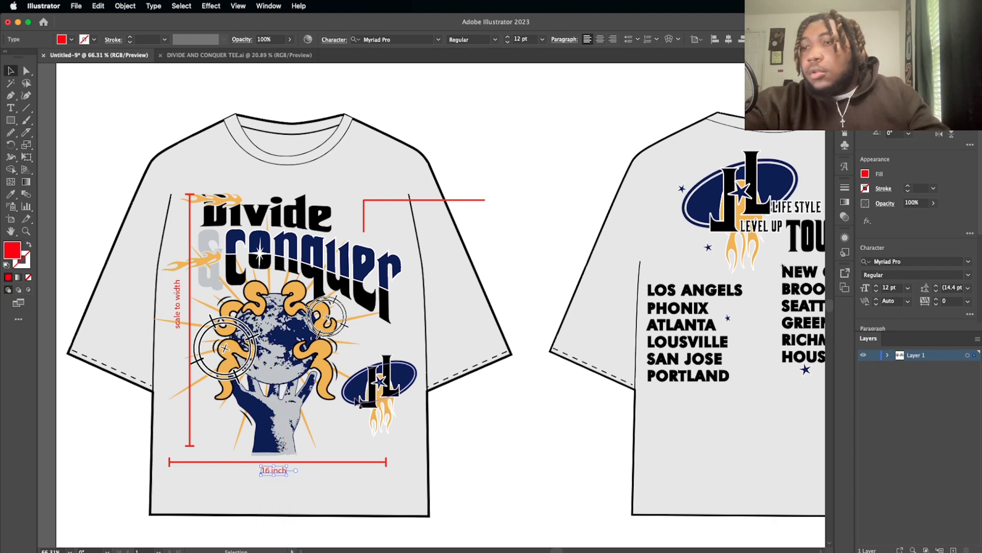
{"action": "left_click", "coordinate": [277, 473]}
{"action": "left_click_drag", "start_coordinate": [277, 474], "coordinate": [504, 203]}
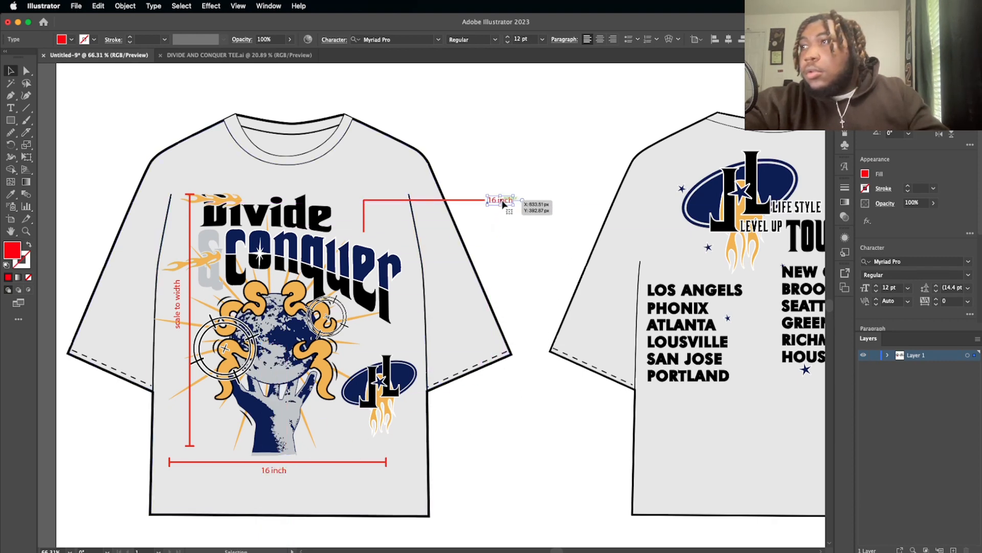
{"action": "triple_click", "coordinate": [503, 201]}
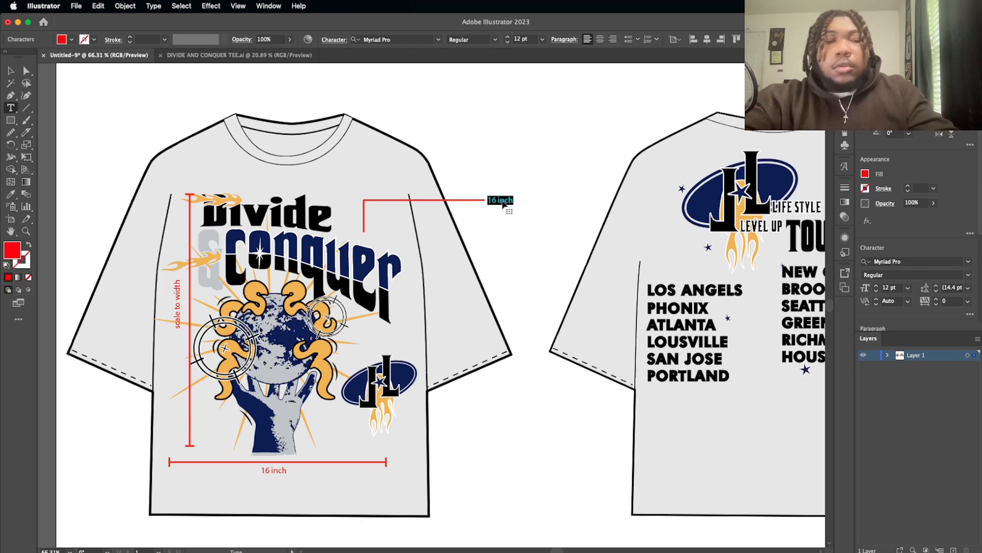
{"action": "type", "text": "screen"}
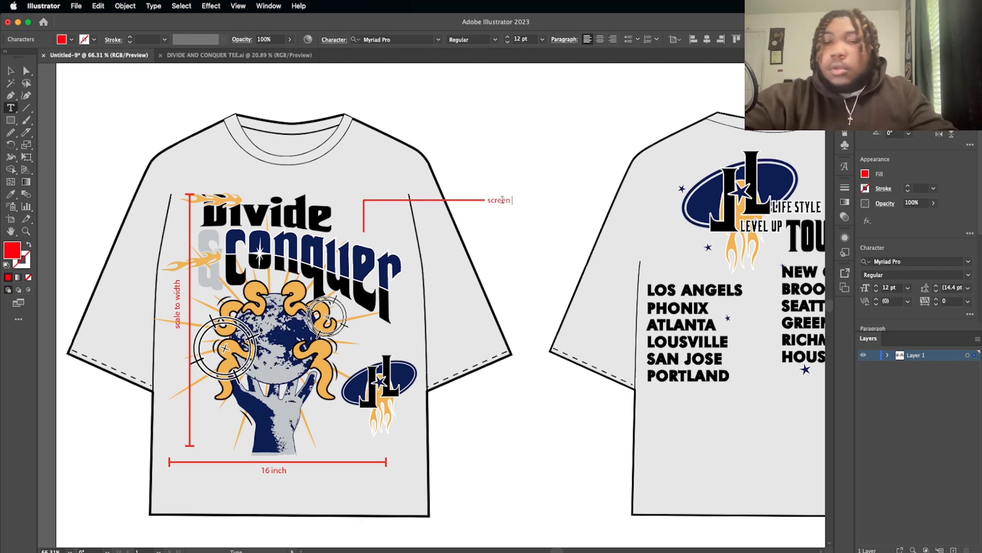
{"action": "type", "text": " Print"}
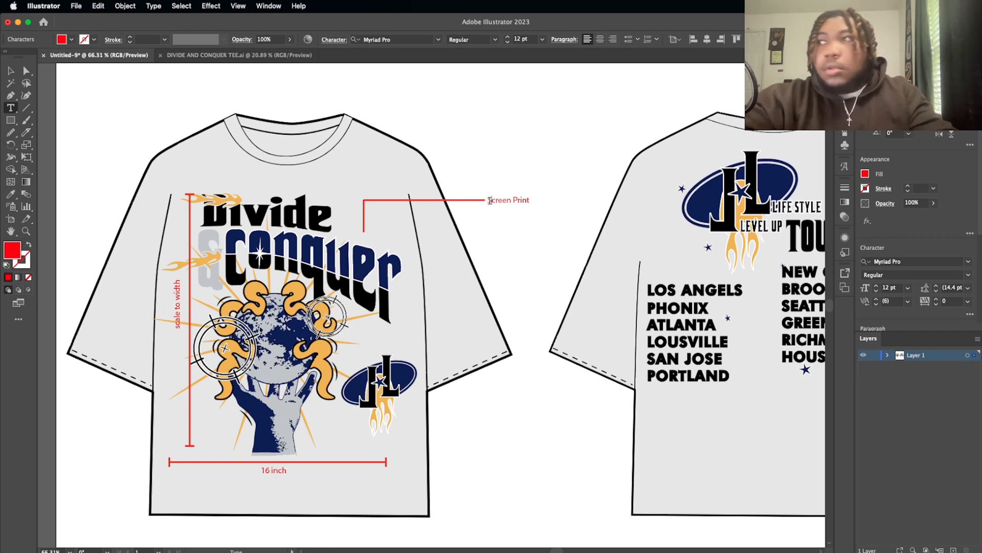
Step: Enlarge the "Screen Print" label to about one and a half times its size, keeping it at the callout line's end
{"action": "left_click", "coordinate": [10, 70]}
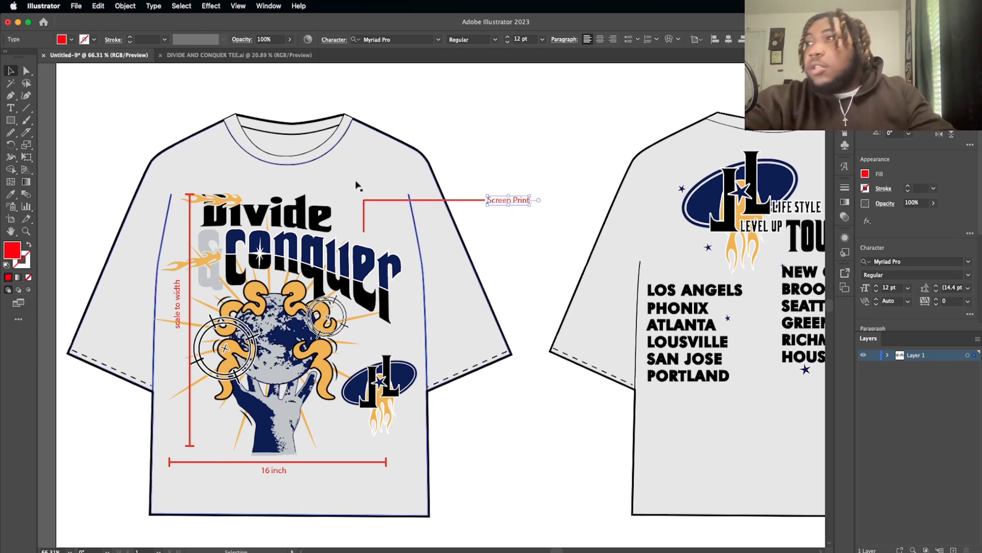
{"action": "mouse_move", "coordinate": [531, 206]}
{"action": "left_mouse_down"}
{"action": "mouse_move", "coordinate": [544, 211]}
{"action": "mouse_move", "coordinate": [529, 201]}
{"action": "left_mouse_up"}
{"action": "left_click", "coordinate": [467, 224]}
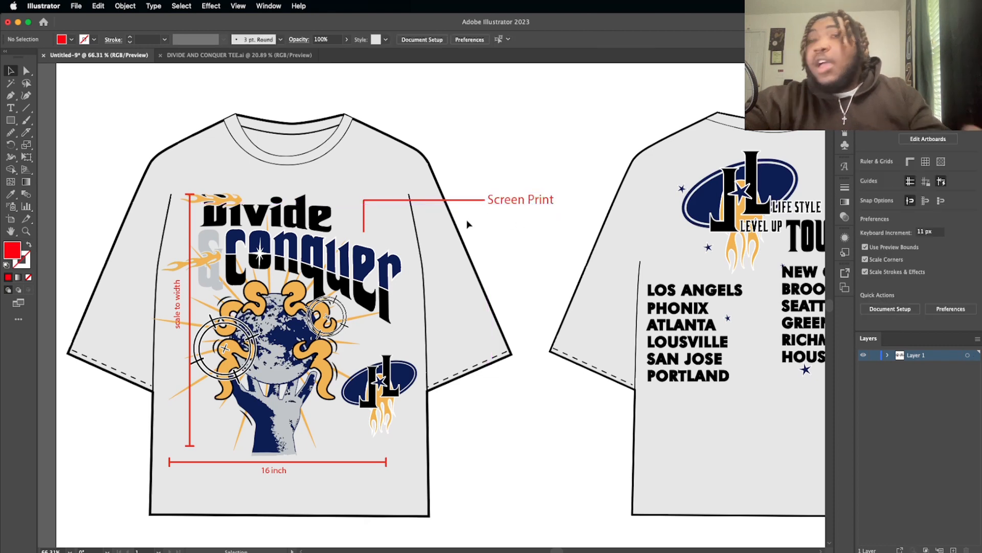
Step: Extend the lower end of the "Screen Print" callout line down onto the Conquer lettering, keeping its vertical segment straight
{"action": "left_click", "coordinate": [364, 230]}
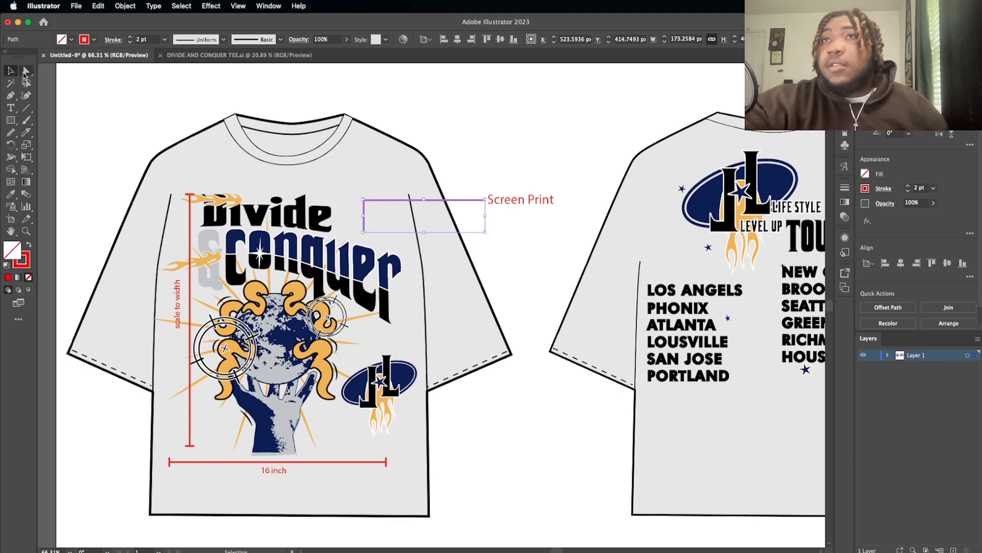
{"action": "left_click", "coordinate": [26, 71]}
{"action": "left_click_drag", "start_coordinate": [364, 234], "coordinate": [365, 252]}
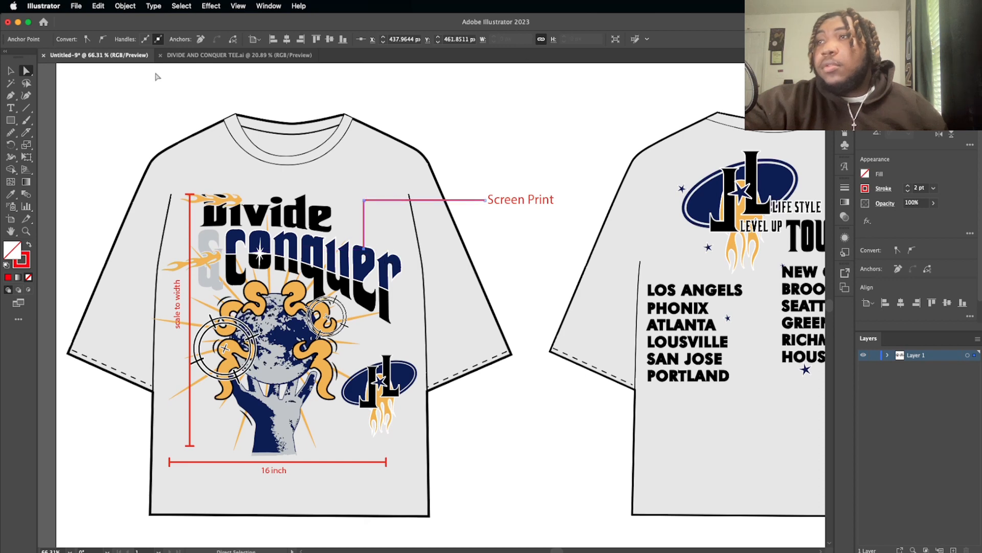
{"action": "left_click", "coordinate": [11, 70]}
{"action": "left_click", "coordinate": [104, 75]}
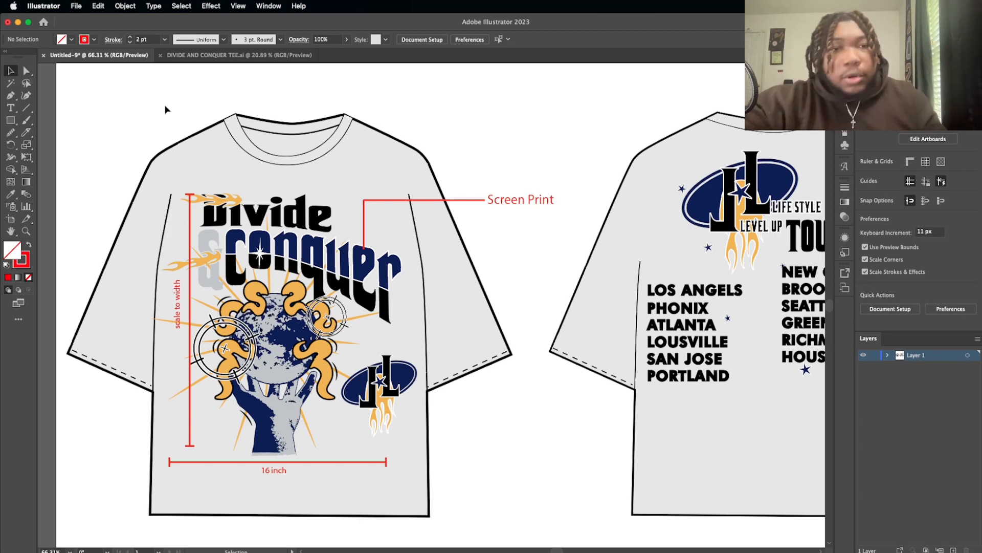
Step: Draw a square of about 65 px in the blank area below the front shirt's lower left corner
{"action": "scroll", "coordinate": [394, 263], "scroll_direction": "down", "scroll_amount": 5}
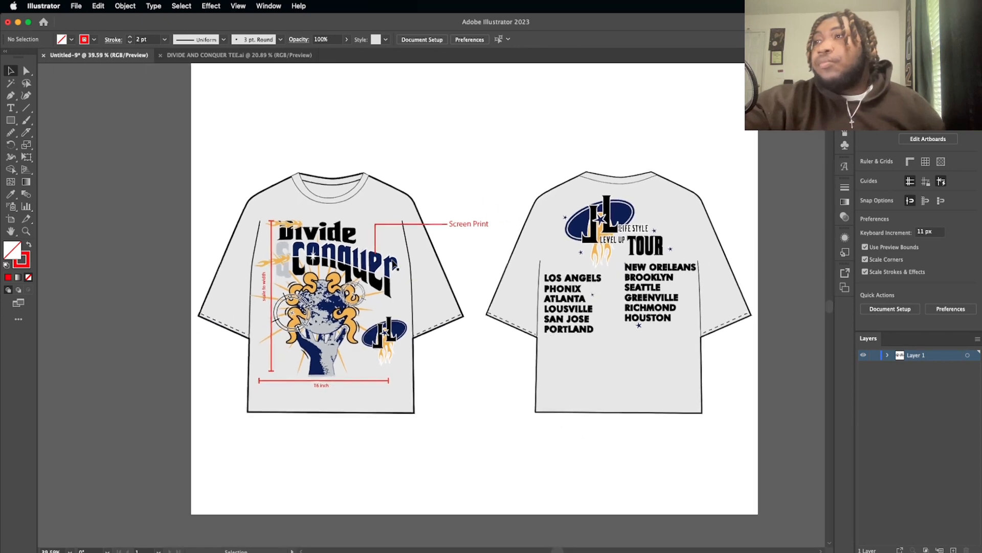
{"action": "scroll", "coordinate": [394, 263], "scroll_direction": "down", "scroll_amount": 2}
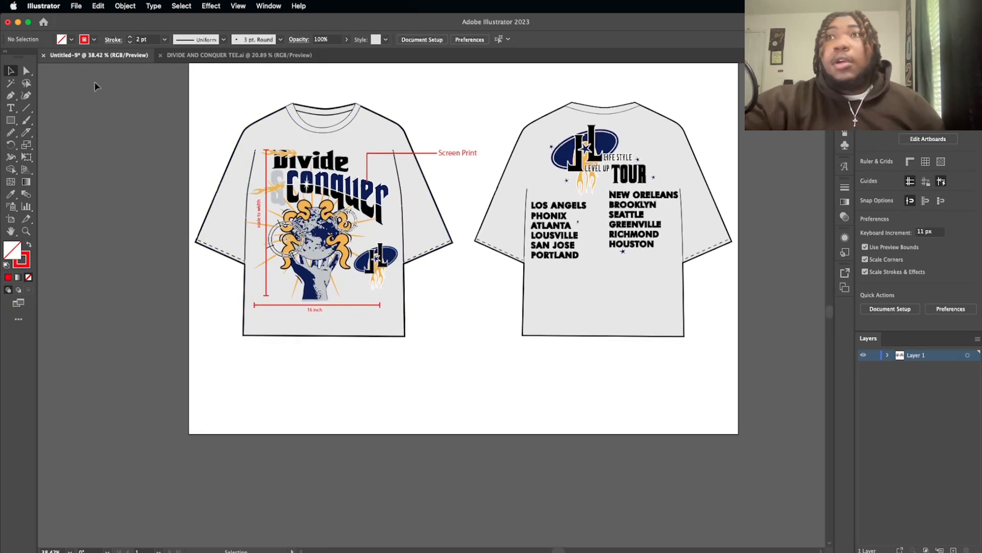
{"action": "left_click", "coordinate": [11, 121]}
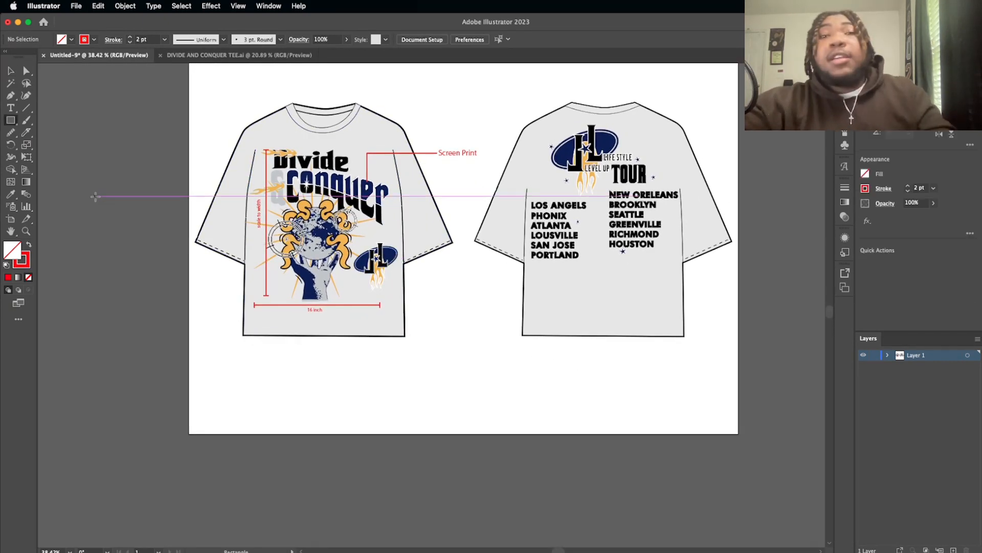
{"action": "left_click_drag", "start_coordinate": [236, 366], "coordinate": [265, 395]}
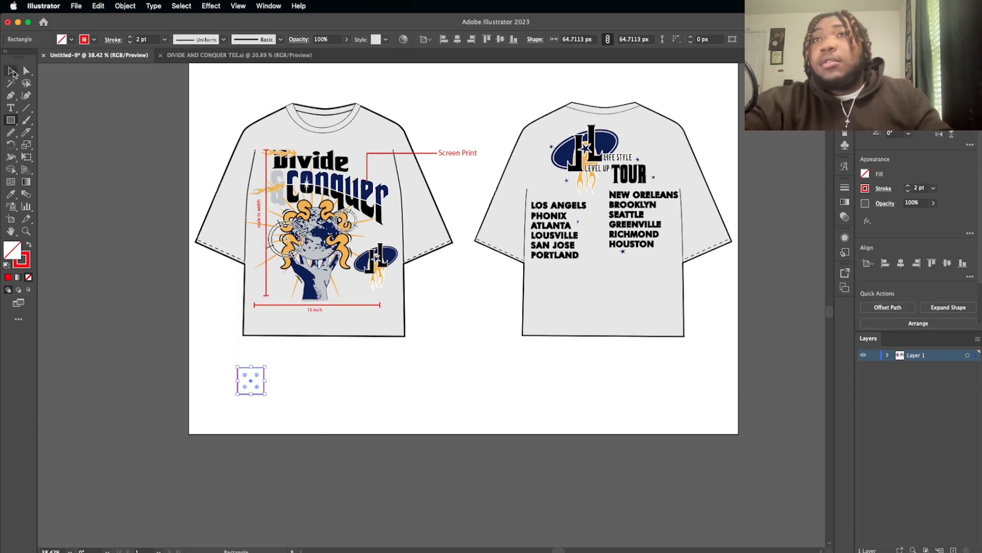
{"action": "left_click", "coordinate": [11, 71]}
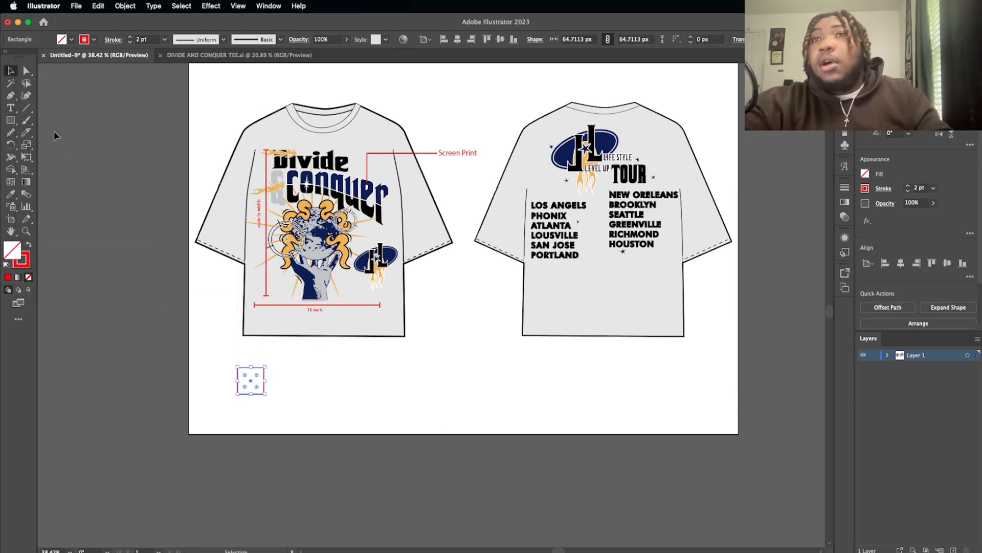
Step: Apply the orange fill and black outline of the snake shapes around the globe to the square with the Eyedropper
{"action": "left_click", "coordinate": [11, 195]}
{"action": "scroll", "coordinate": [287, 236], "scroll_direction": "up", "scroll_amount": 5}
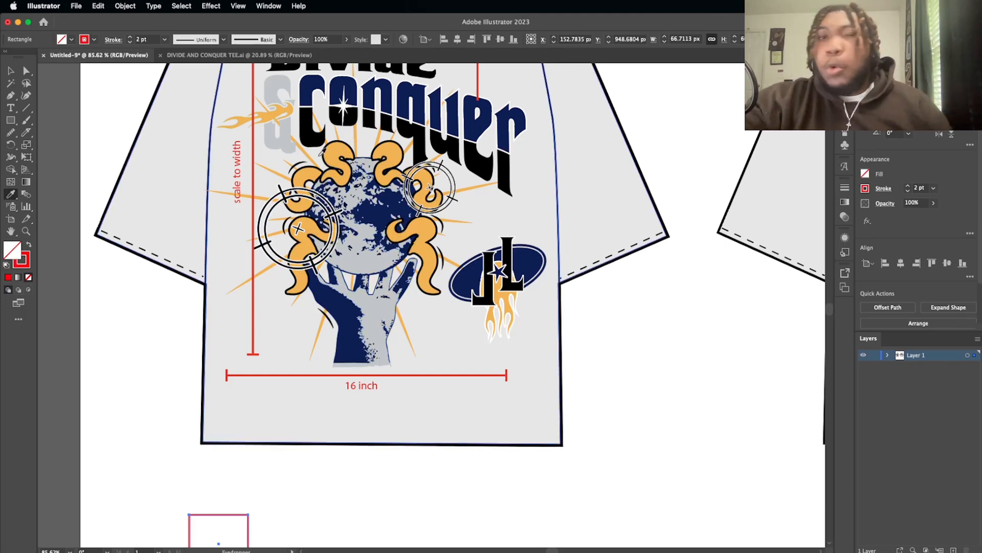
{"action": "left_click", "coordinate": [335, 156]}
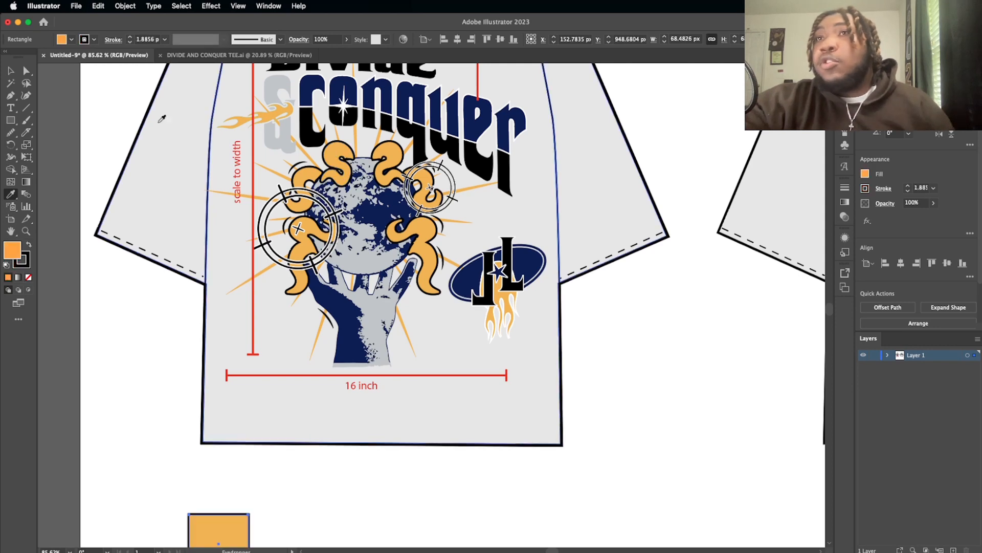
{"action": "left_click", "coordinate": [10, 72]}
{"action": "scroll", "coordinate": [174, 429], "scroll_direction": "down", "scroll_amount": 5}
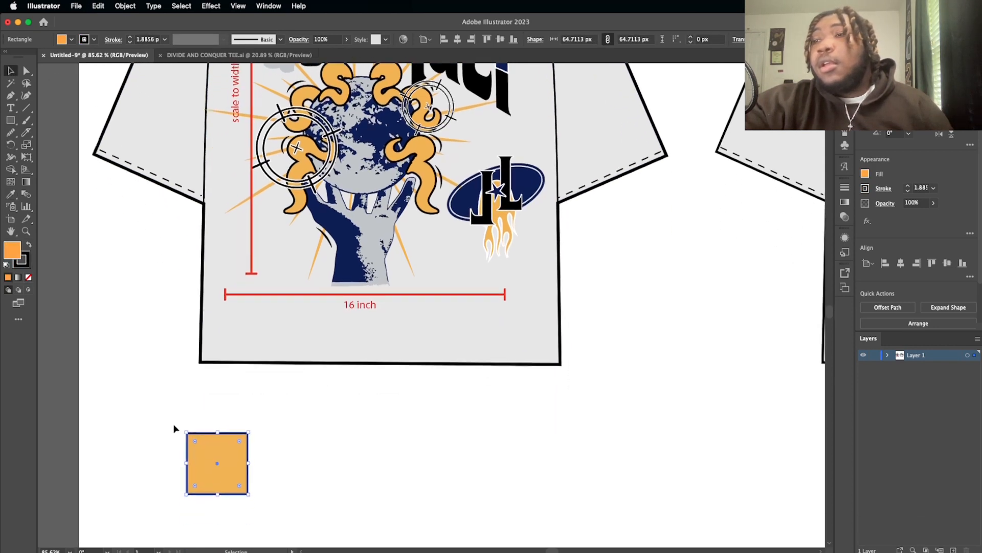
{"action": "left_click", "coordinate": [162, 357]}
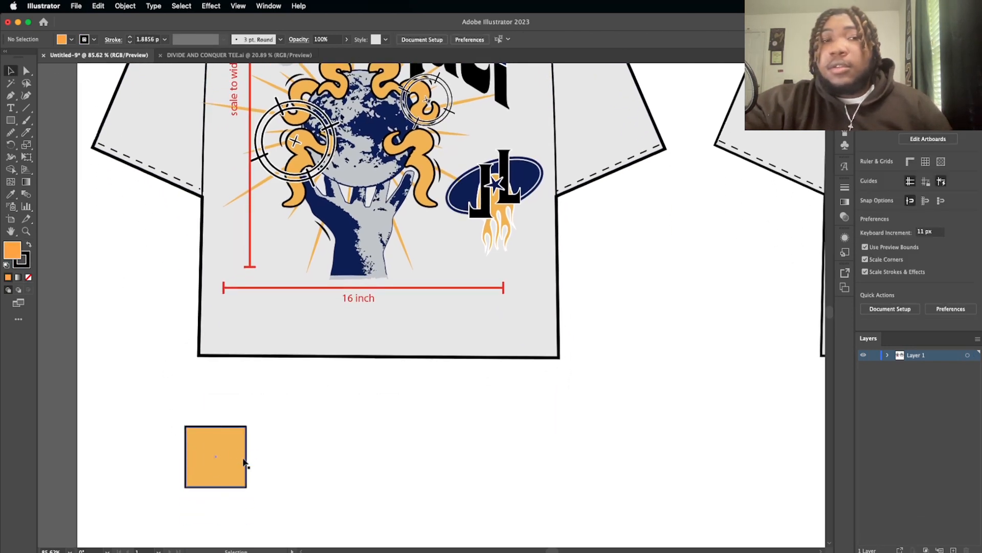
Step: Enlarge the orange square to about 90 px and move it left, closer to the artboard's left edge
{"action": "scroll", "coordinate": [245, 462], "scroll_direction": "down", "scroll_amount": 1}
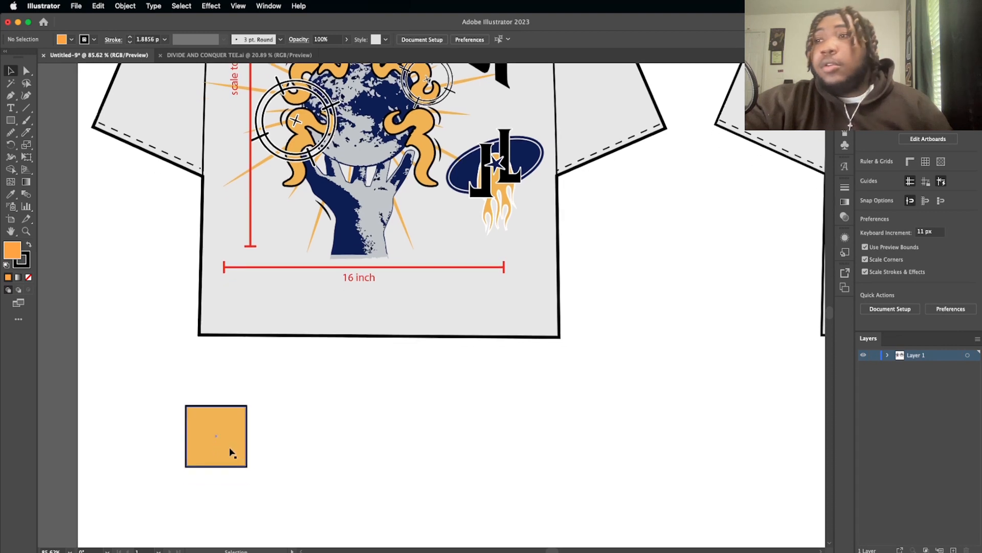
{"action": "left_click", "coordinate": [230, 452]}
{"action": "scroll", "coordinate": [230, 450], "scroll_direction": "down", "scroll_amount": 4}
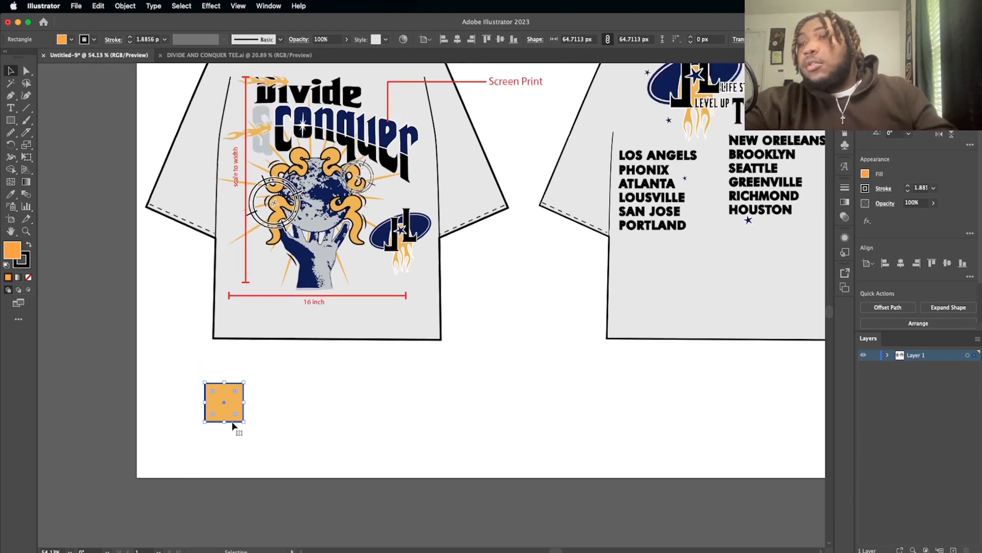
{"action": "left_click_drag", "start_coordinate": [244, 402], "coordinate": [195, 401]}
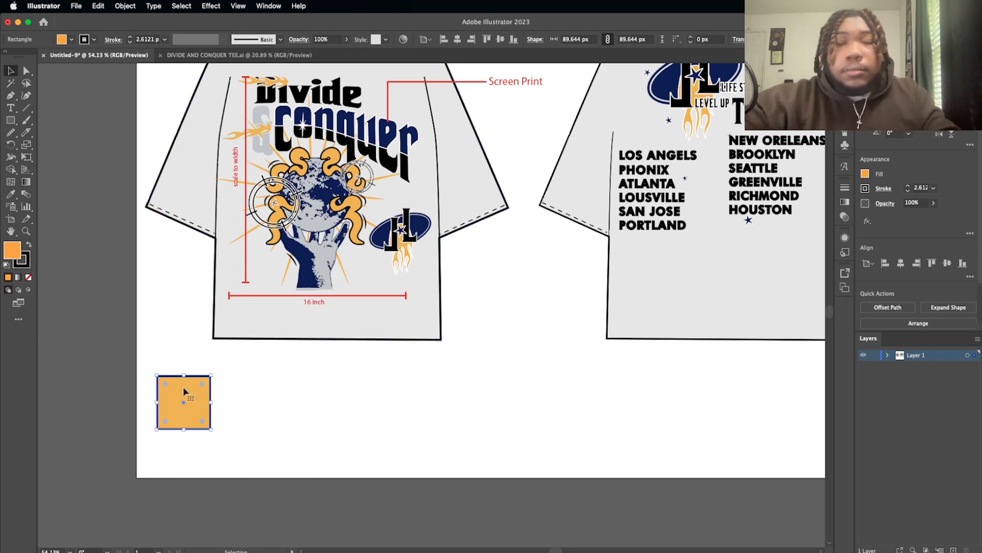
{"action": "left_click", "coordinate": [252, 405]}
Step: Copy the orange square just to its right and recolor the copy with the globe's navy blue using the Eyedropper
{"action": "left_click", "coordinate": [209, 404]}
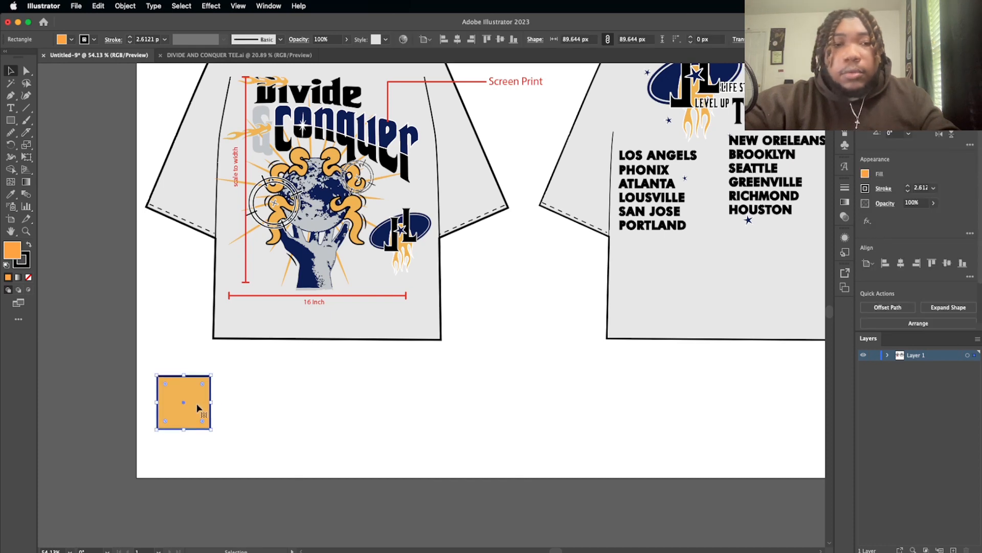
{"action": "left_click_drag", "start_coordinate": [190, 409], "coordinate": [253, 408]}
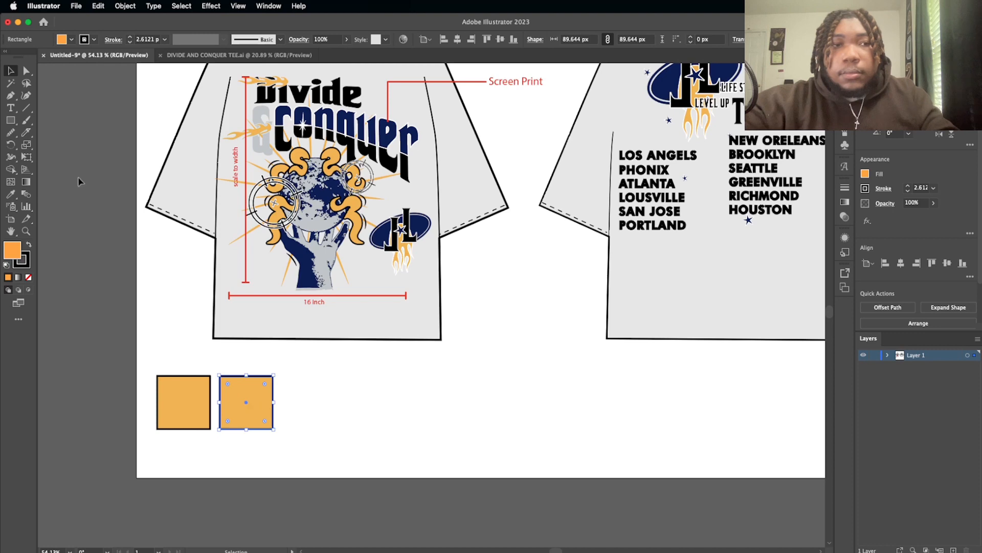
{"action": "left_click", "coordinate": [11, 194]}
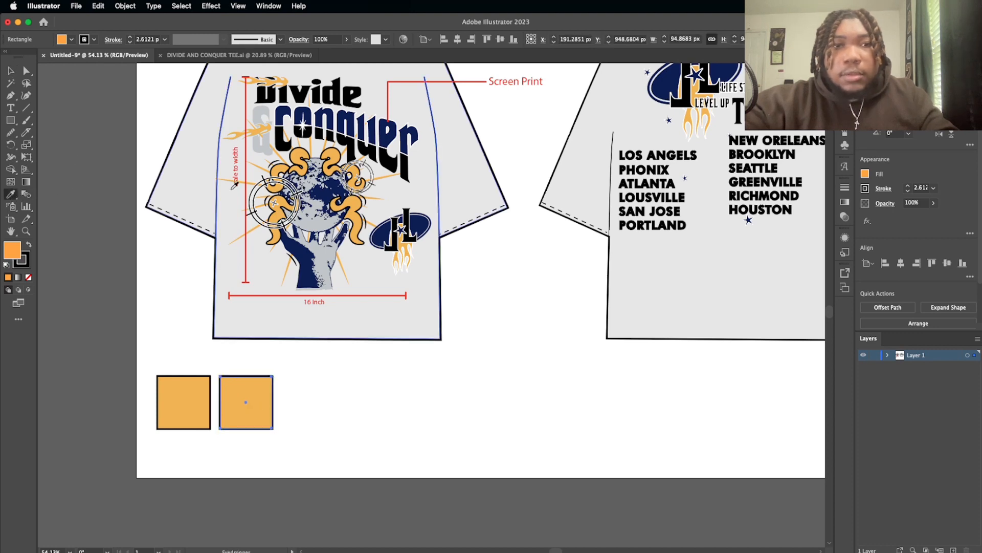
{"action": "left_click", "coordinate": [306, 251]}
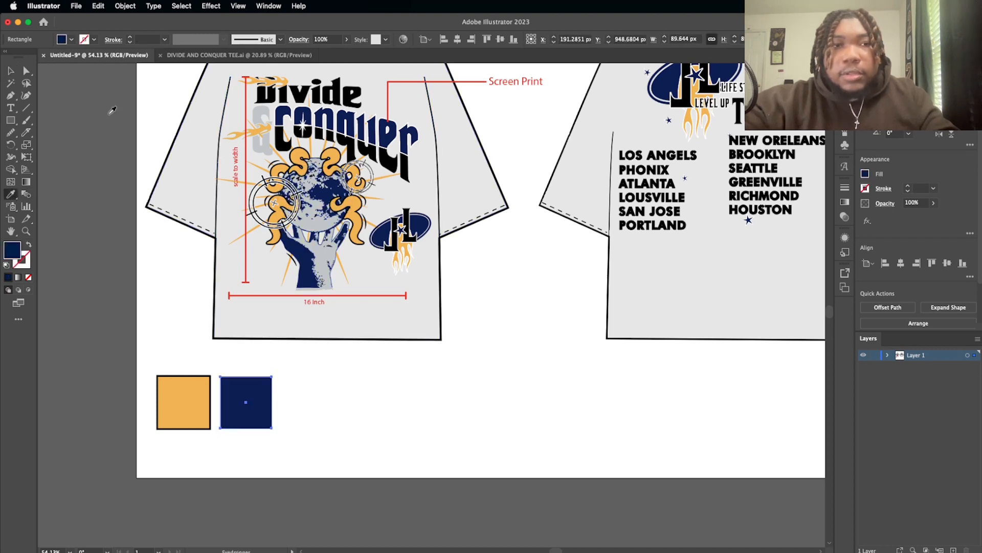
Step: Copy the navy square to its right and recolor the copy with the globe's light grey using the Eyedropper
{"action": "left_click", "coordinate": [10, 72]}
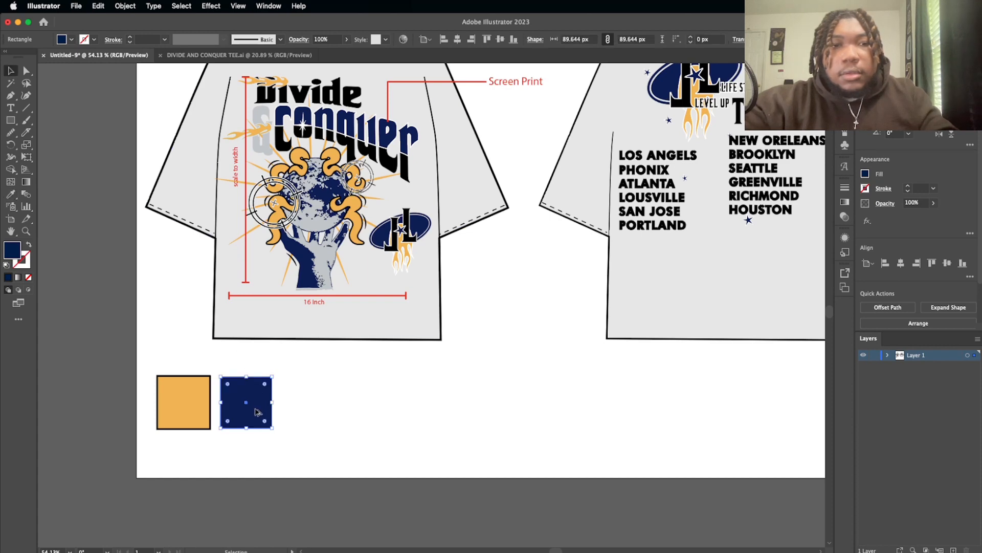
{"action": "left_click_drag", "start_coordinate": [257, 412], "coordinate": [319, 413]}
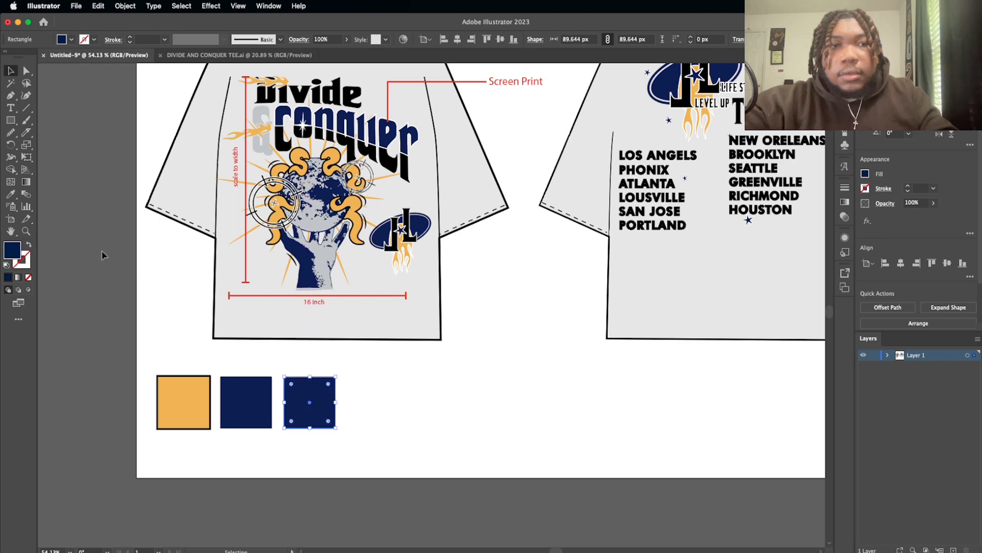
{"action": "left_click", "coordinate": [13, 197]}
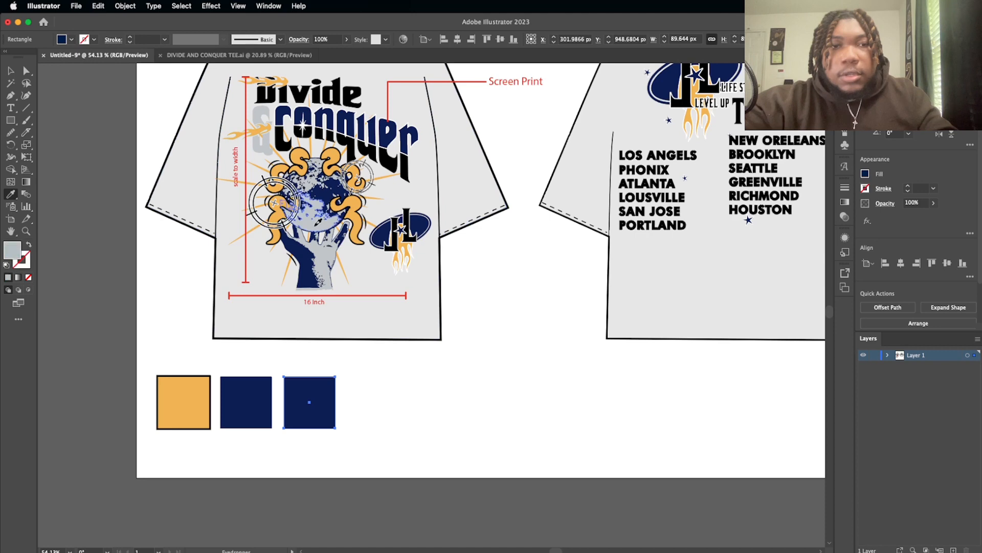
{"action": "left_click", "coordinate": [310, 224]}
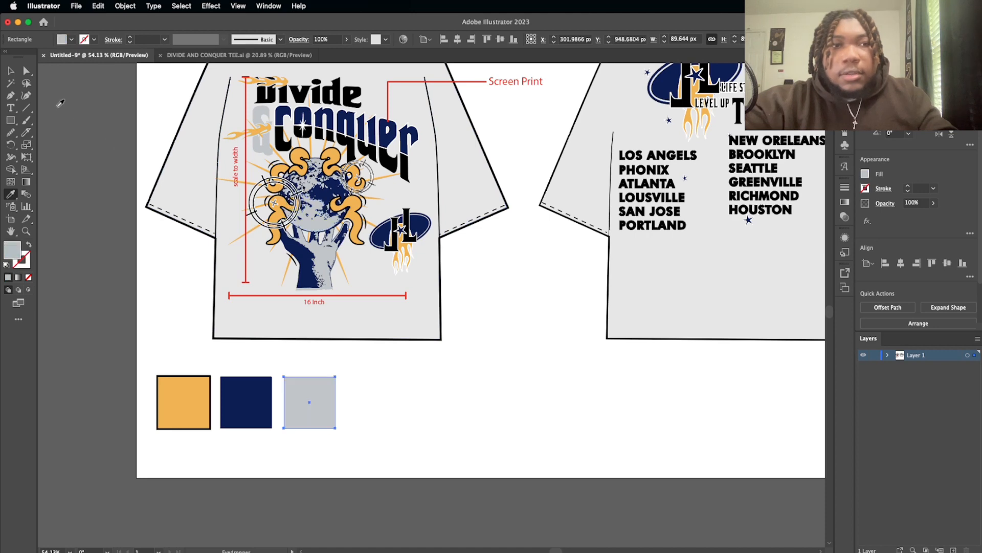
Step: Copy the light grey square to its right and recolor the copy with the artwork's black using the Eyedropper
{"action": "left_click", "coordinate": [10, 71]}
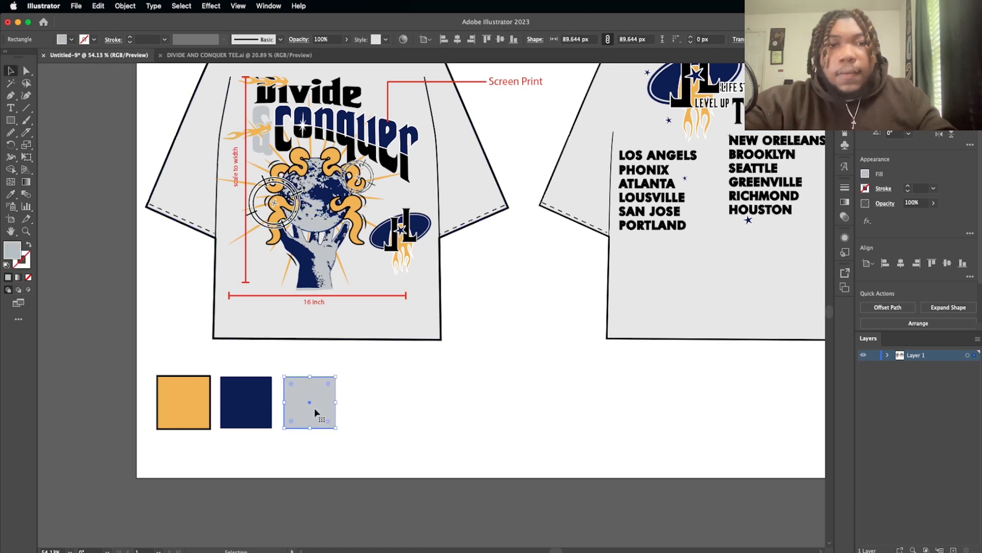
{"action": "left_click_drag", "start_coordinate": [314, 412], "coordinate": [380, 413]}
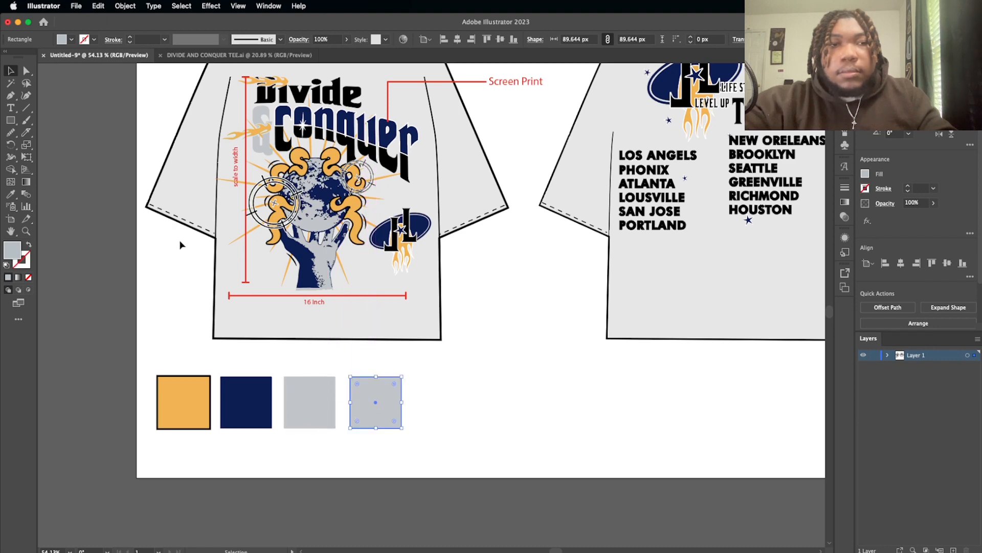
{"action": "left_click", "coordinate": [11, 194]}
{"action": "scroll", "coordinate": [261, 122], "scroll_direction": "up", "scroll_amount": 5}
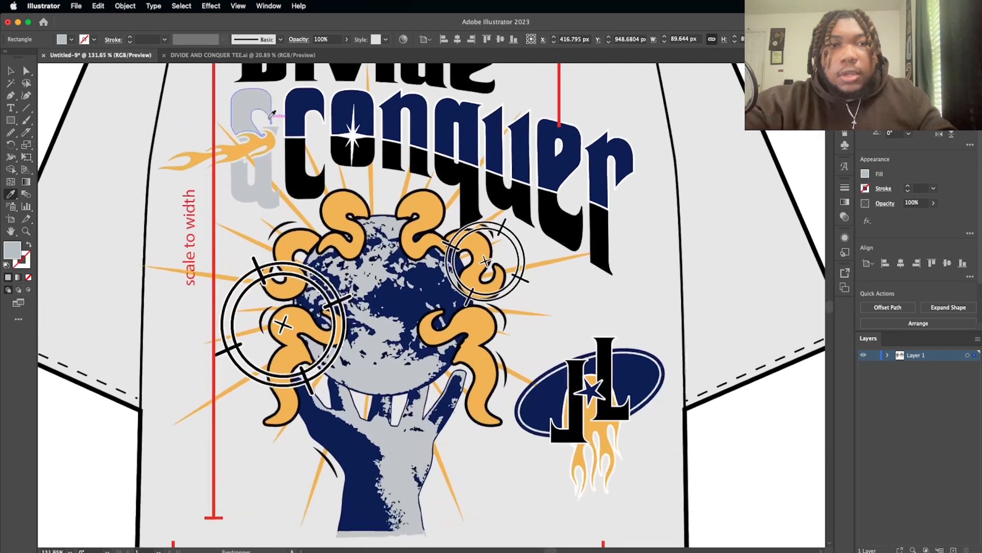
{"action": "left_click", "coordinate": [303, 162]}
{"action": "scroll", "coordinate": [304, 159], "scroll_direction": "down", "scroll_amount": 4}
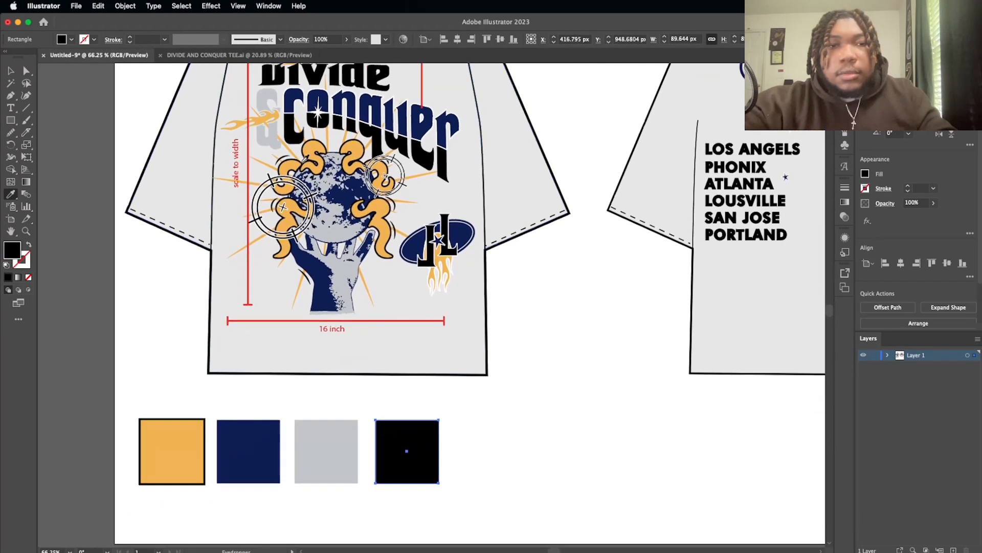
{"action": "left_click", "coordinate": [17, 68]}
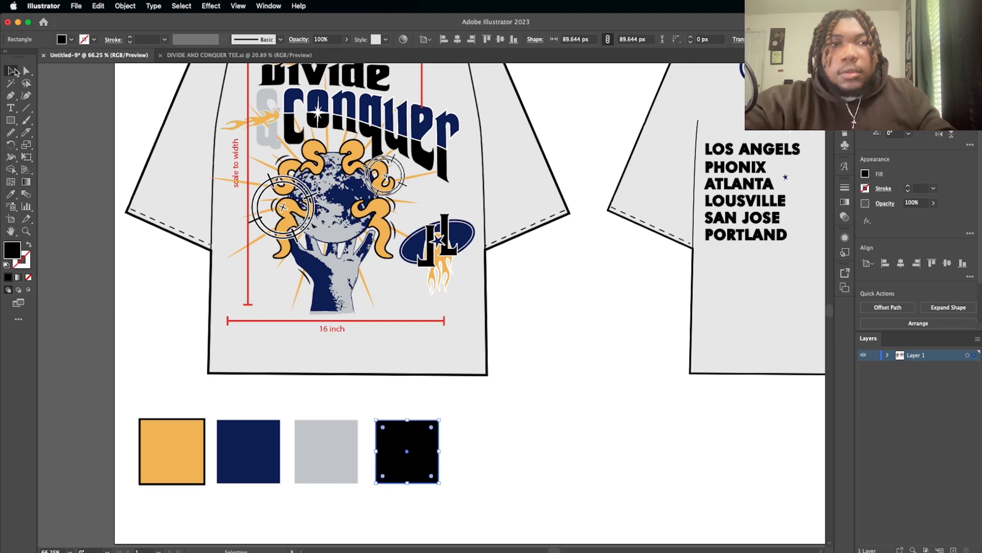
{"action": "left_click", "coordinate": [474, 406]}
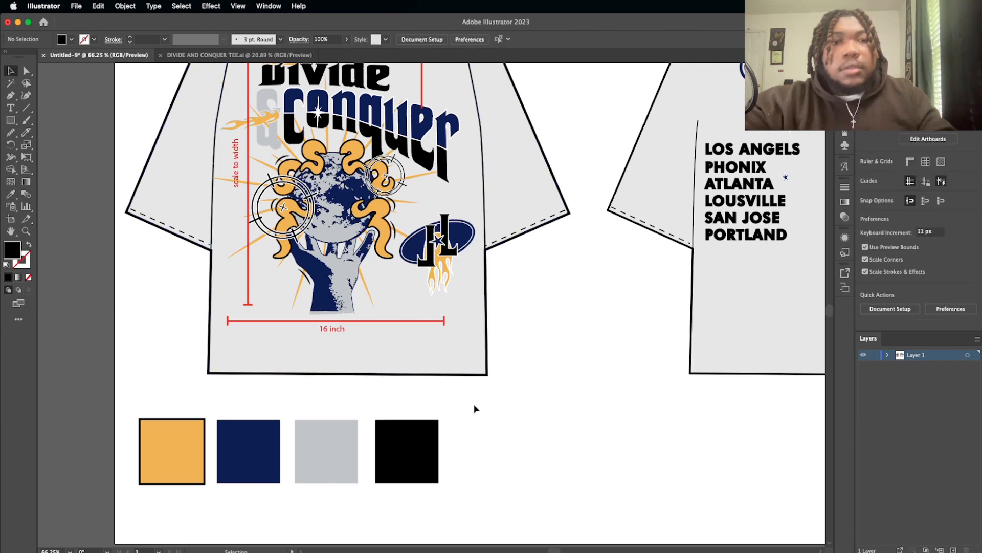
Step: Remove the black outline from the orange swatch
{"action": "scroll", "coordinate": [474, 408], "scroll_direction": "down", "scroll_amount": 3}
{"action": "scroll", "coordinate": [474, 412], "scroll_direction": "right", "scroll_amount": 2}
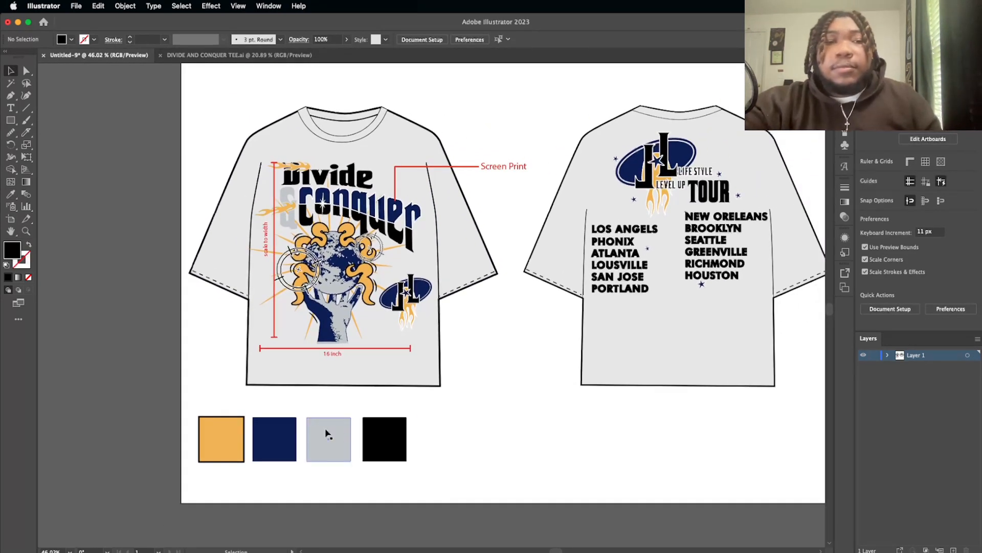
{"action": "left_click", "coordinate": [207, 435]}
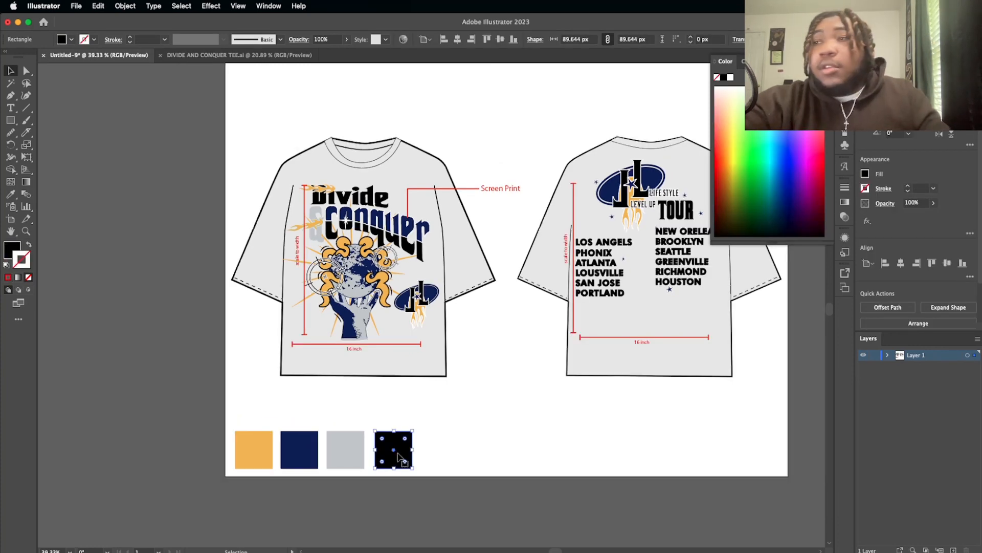
Step: Place a copy of the black swatch, enlarged to about 139 px, between the two shirts
{"action": "left_click_drag", "start_coordinate": [394, 462], "coordinate": [537, 334]}
{"action": "left_click", "coordinate": [538, 397]}
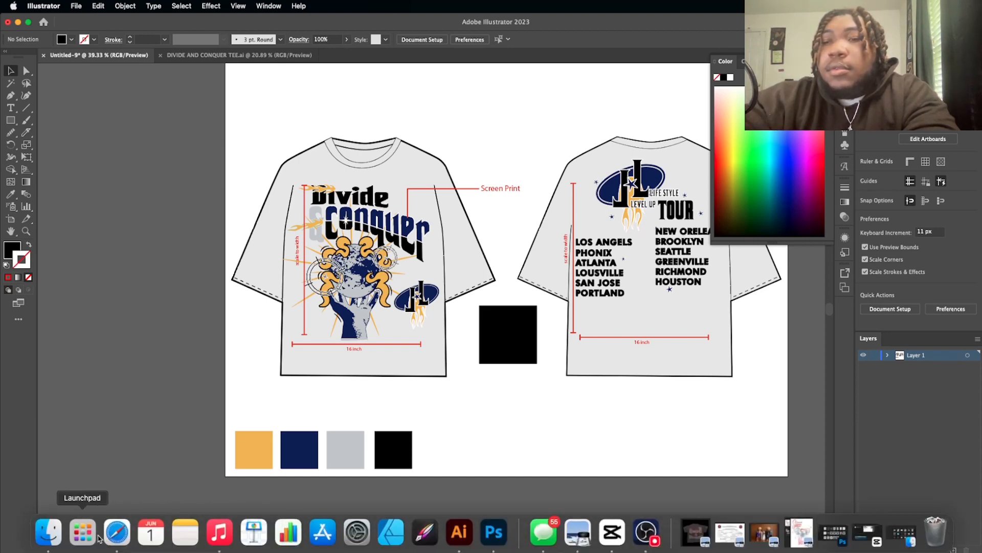
Step: Switch to Safari and bring up an empty browser window over the artwork with a blank address field
{"action": "left_click", "coordinate": [114, 534]}
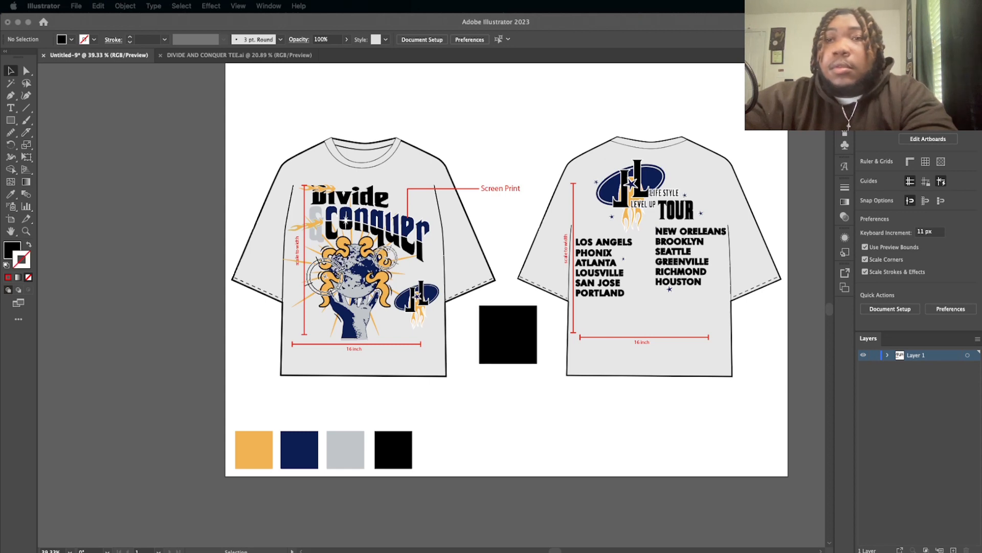
{"action": "left_click_drag", "start_coordinate": [567, 2], "coordinate": [568, 166]}
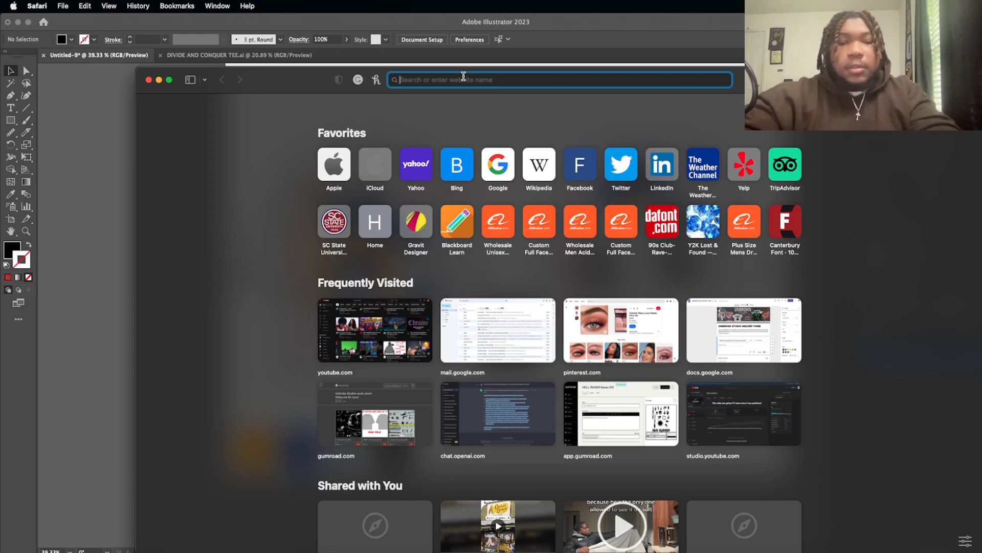
{"action": "type", "text": "co"}
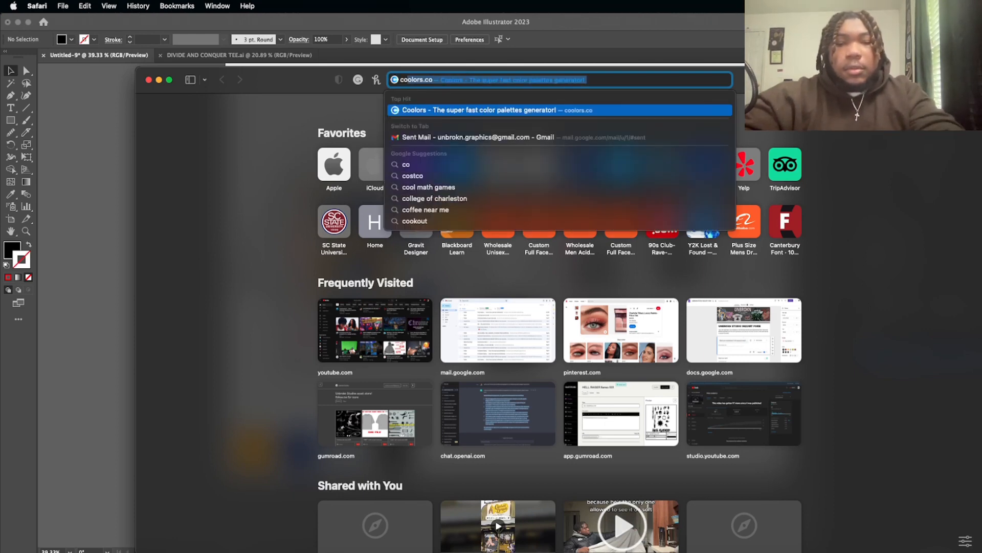
{"action": "key", "text": "BackSpace"}
{"action": "key", "text": "BackSpace"}
{"action": "key", "text": "BackSpace"}
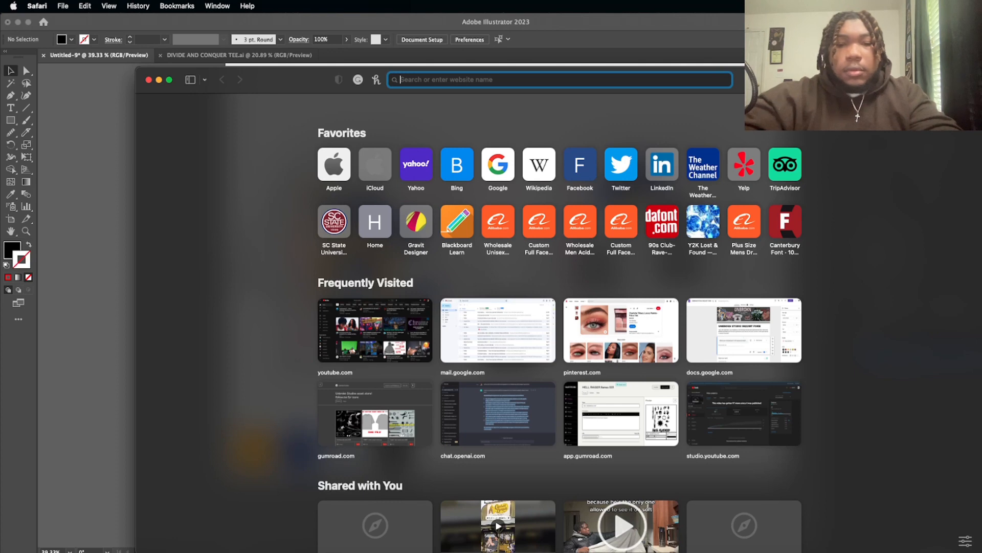
Step: Search Google for "100% cotton tee material" and show the image results
{"action": "type", "text": "100%"}
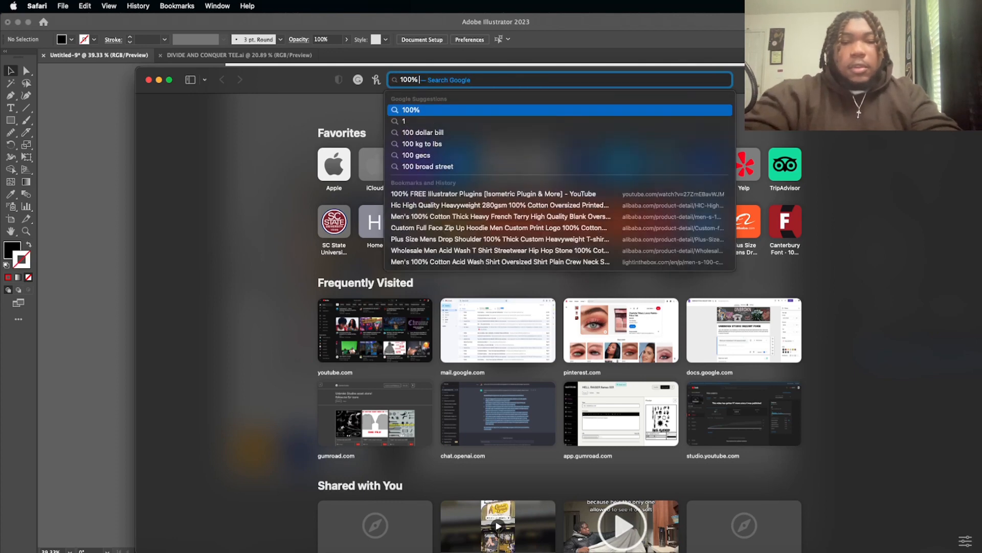
{"action": "type", "text": " cotto"}
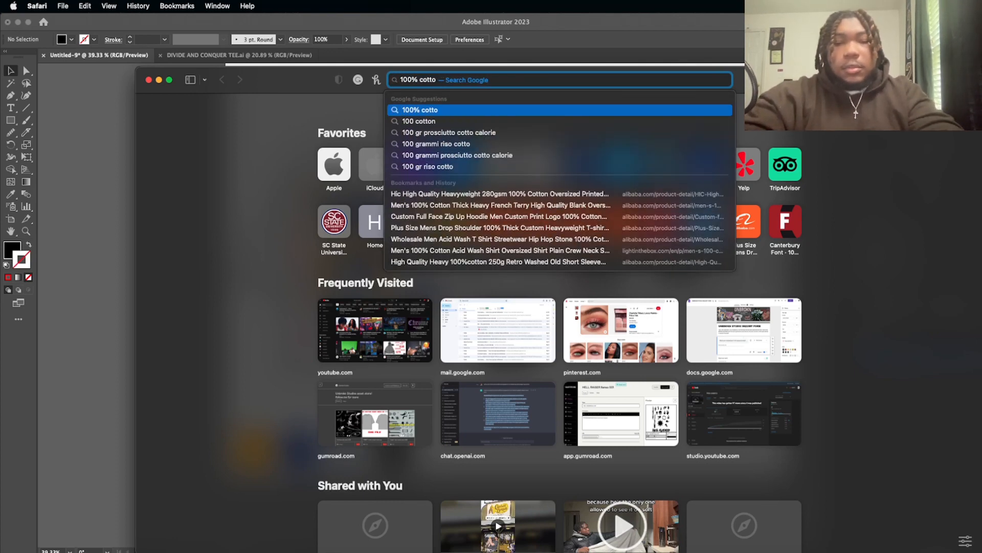
{"action": "type", "text": " tee material"}
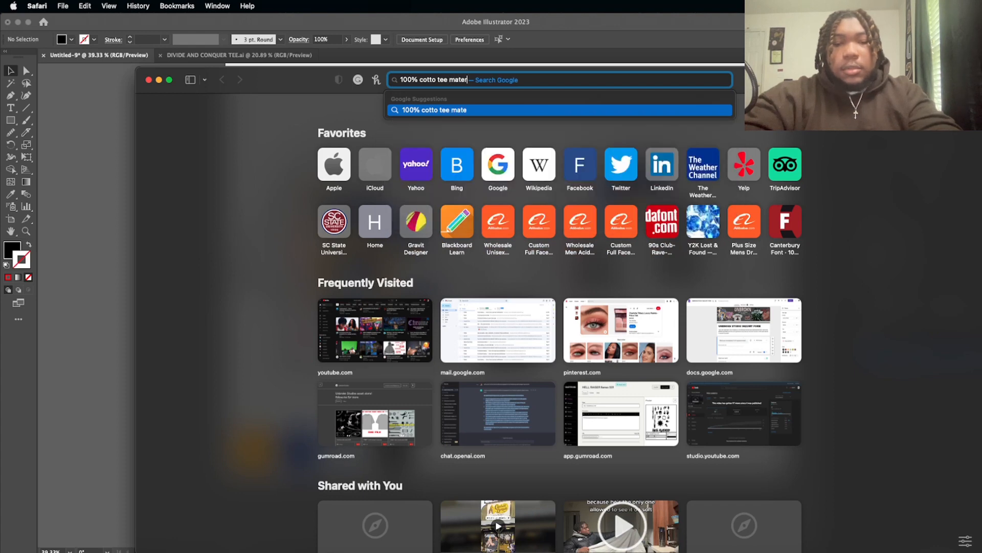
{"action": "key", "text": "Return"}
{"action": "left_click", "coordinate": [464, 77]}
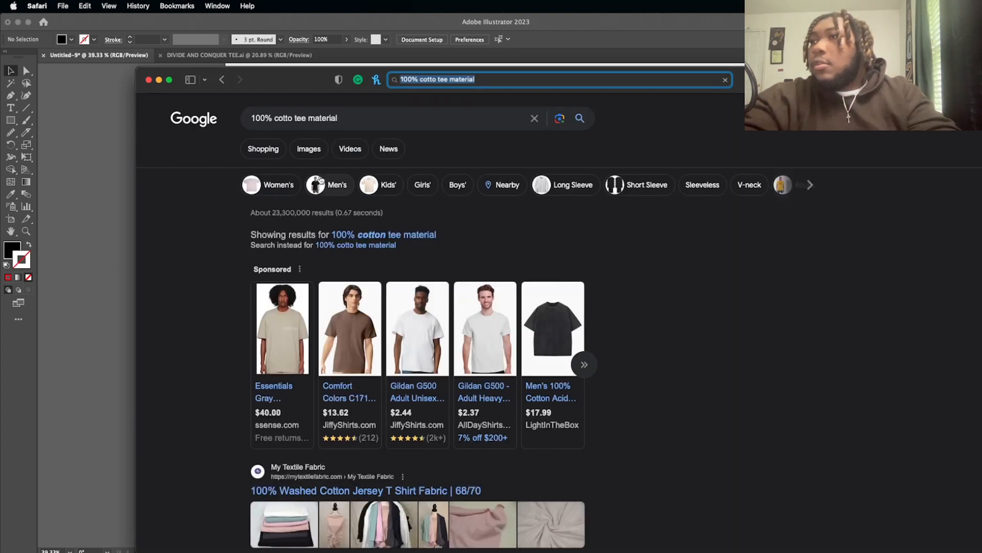
{"action": "left_click", "coordinate": [366, 230]}
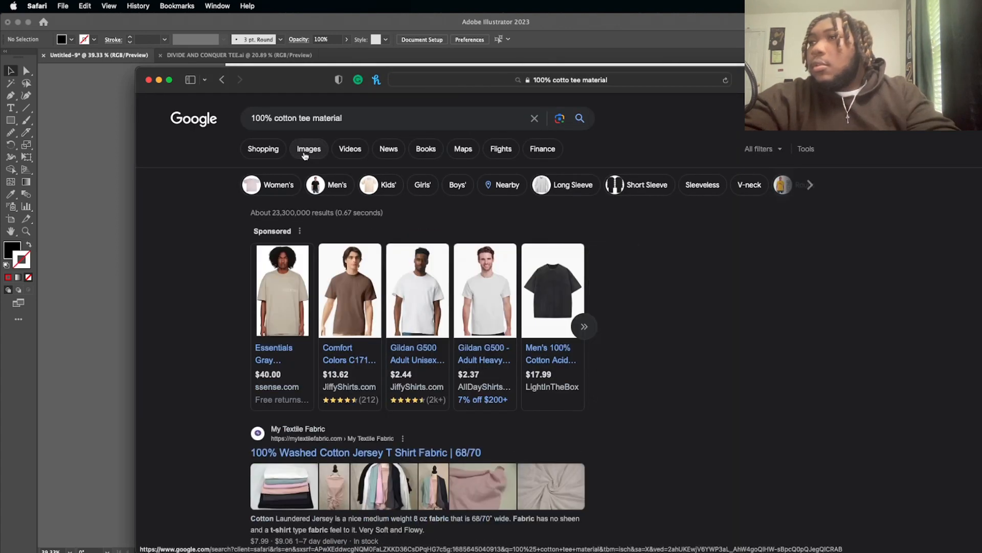
{"action": "left_click", "coordinate": [307, 150]}
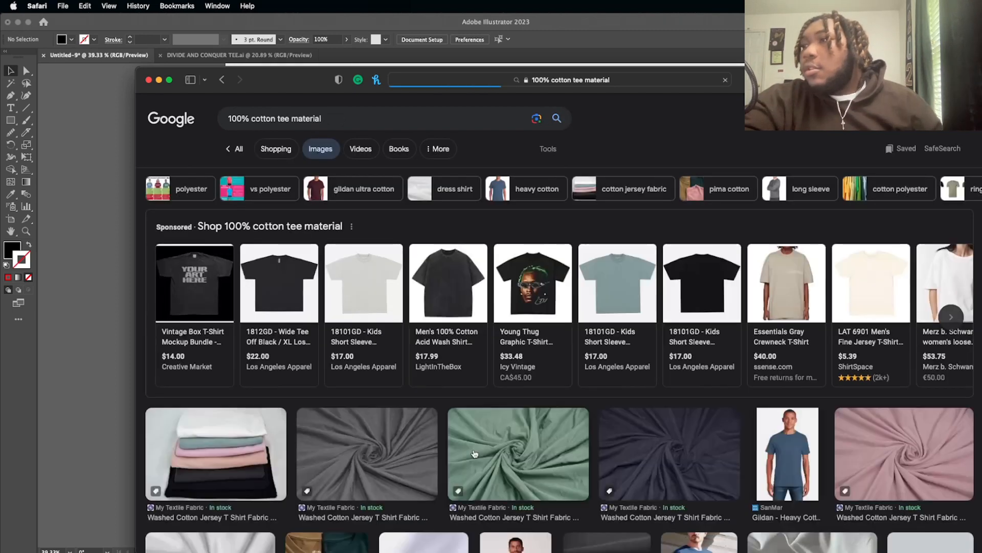
Step: Open the preview of the white 100% cotton T-shirt fabric image from Hebei Changjin Textile
{"action": "scroll", "coordinate": [474, 453], "scroll_direction": "down", "scroll_amount": 5}
{"action": "scroll", "coordinate": [474, 453], "scroll_direction": "down", "scroll_amount": 2}
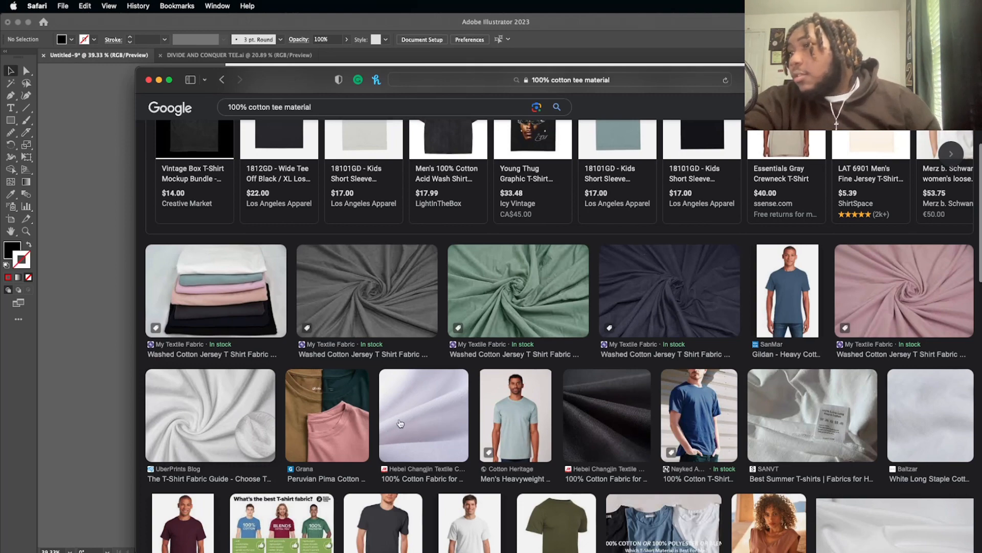
{"action": "left_click", "coordinate": [418, 423]}
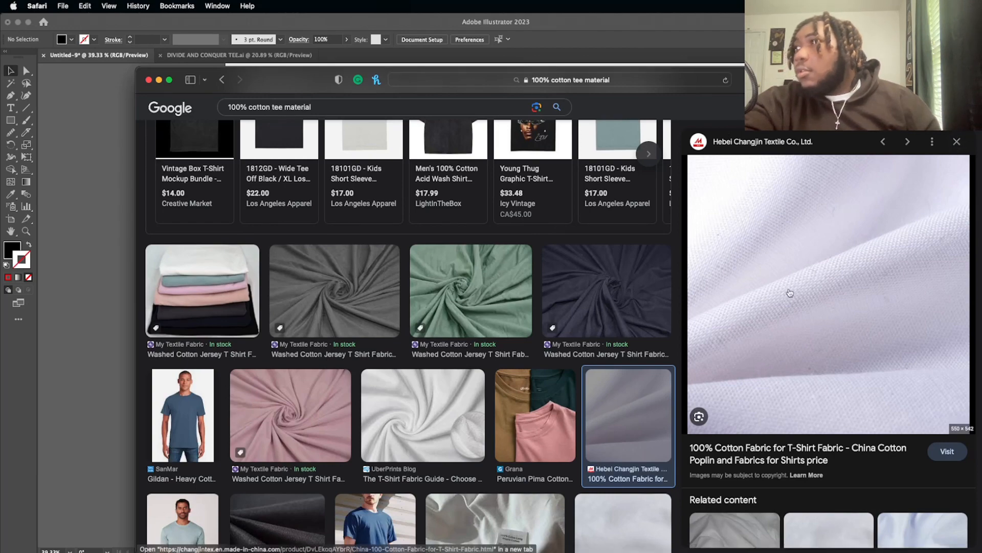
Step: Bring the white cotton fabric image from the browser into the Illustrator document and move it below the front shirt, over the swatches
{"action": "left_click_drag", "start_coordinate": [783, 84], "coordinate": [687, 185]}
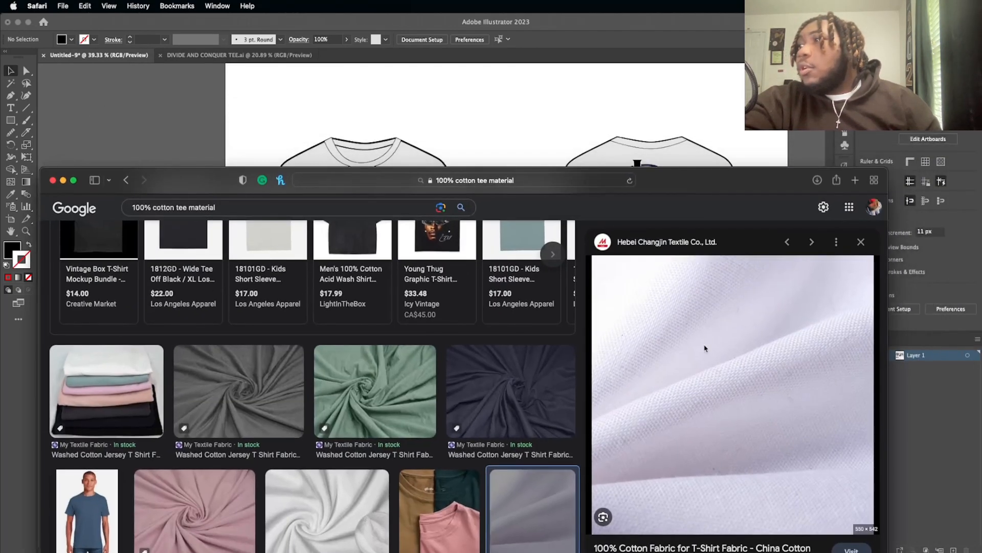
{"action": "left_click_drag", "start_coordinate": [705, 347], "coordinate": [634, 156]}
{"action": "left_click", "coordinate": [523, 137]}
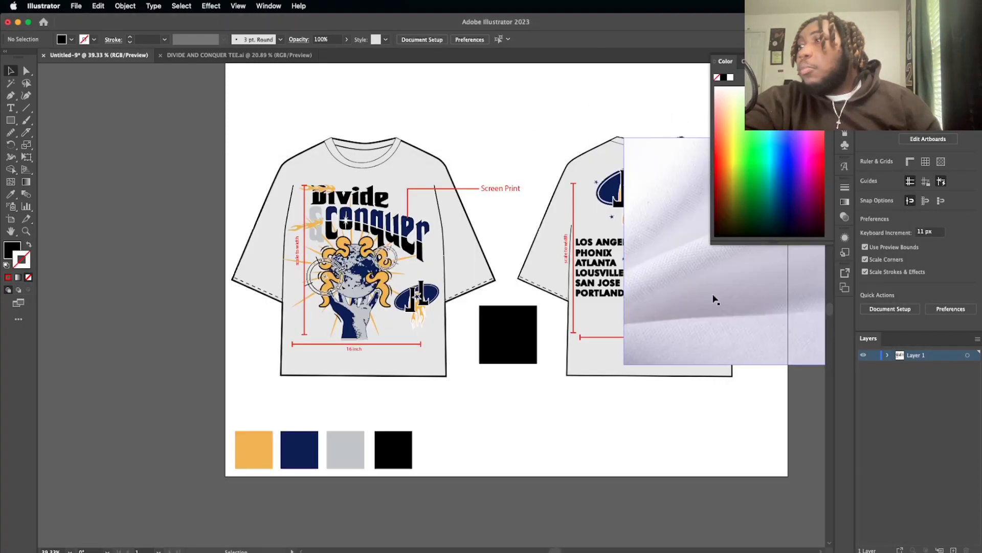
{"action": "left_click_drag", "start_coordinate": [712, 297], "coordinate": [356, 536]}
Step: Bring the large black square between the shirts to the front of the stacking order
{"action": "right_click", "coordinate": [514, 335]}
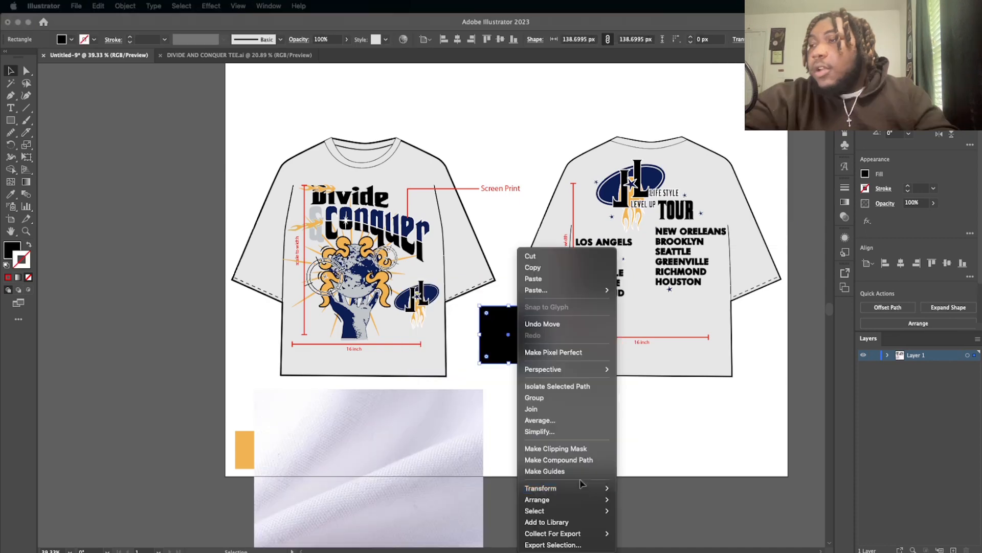
{"action": "mouse_move", "coordinate": [588, 500]}
{"action": "left_click", "coordinate": [629, 495]}
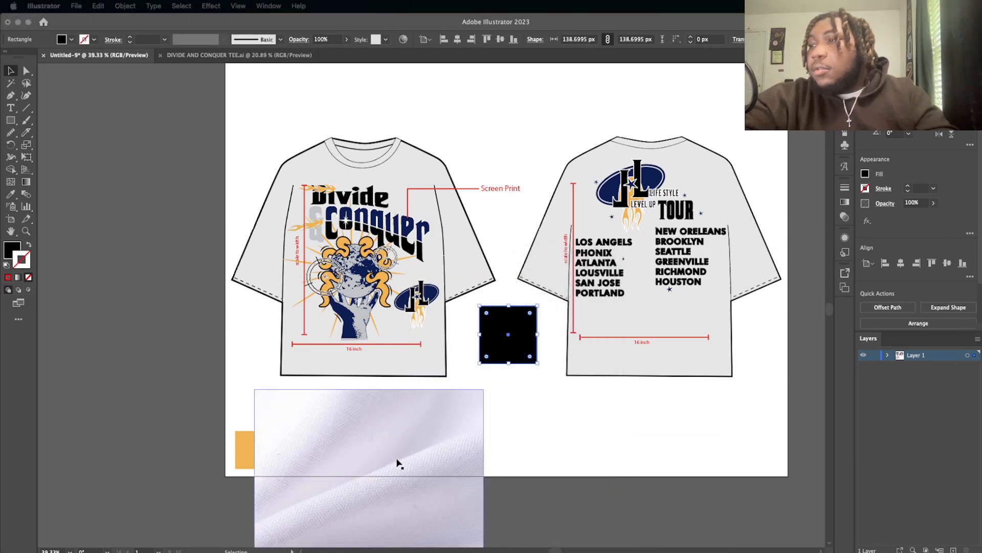
{"action": "key", "text": "F6"}
Step: Move the fabric image behind the large black square and shrink it to about 153 px wide, just covering the square
{"action": "left_click_drag", "start_coordinate": [433, 452], "coordinate": [576, 297]}
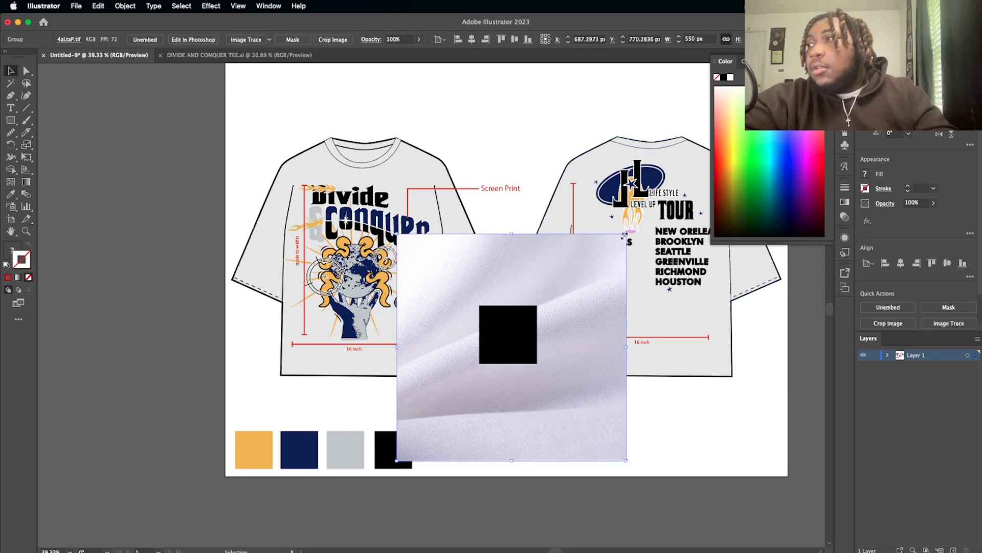
{"action": "left_click_drag", "start_coordinate": [626, 235], "coordinate": [544, 298]}
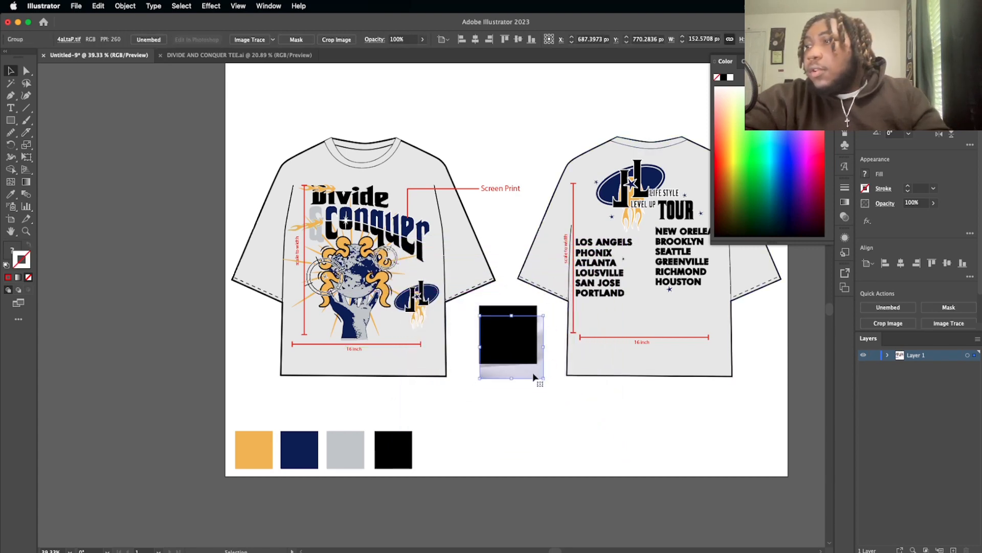
{"action": "left_click_drag", "start_coordinate": [537, 376], "coordinate": [531, 367]}
Step: Make a clipping mask from the black square and the fabric image to form a square fabric swatch
{"action": "left_click", "coordinate": [523, 363], "text": "shift"}
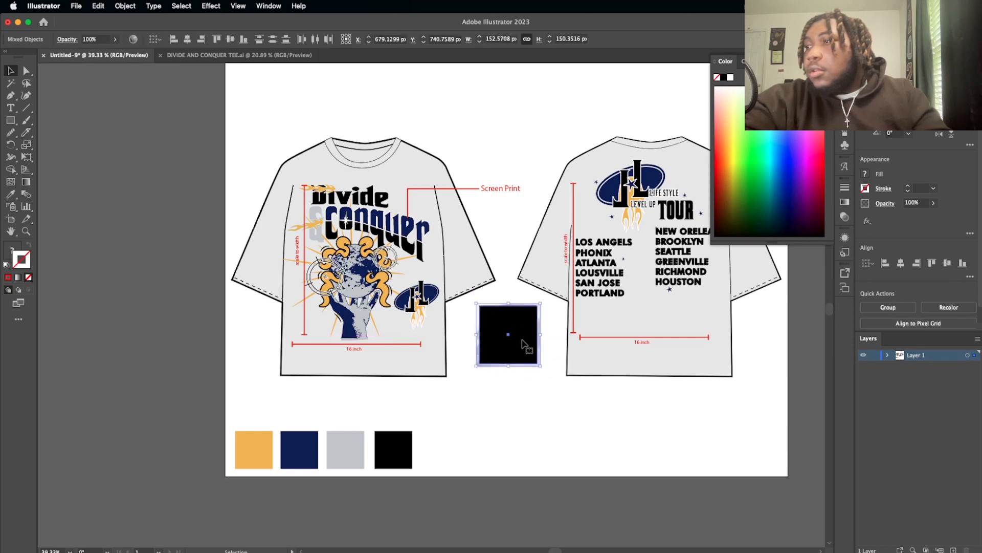
{"action": "right_click", "coordinate": [523, 362]}
{"action": "left_click", "coordinate": [589, 471]}
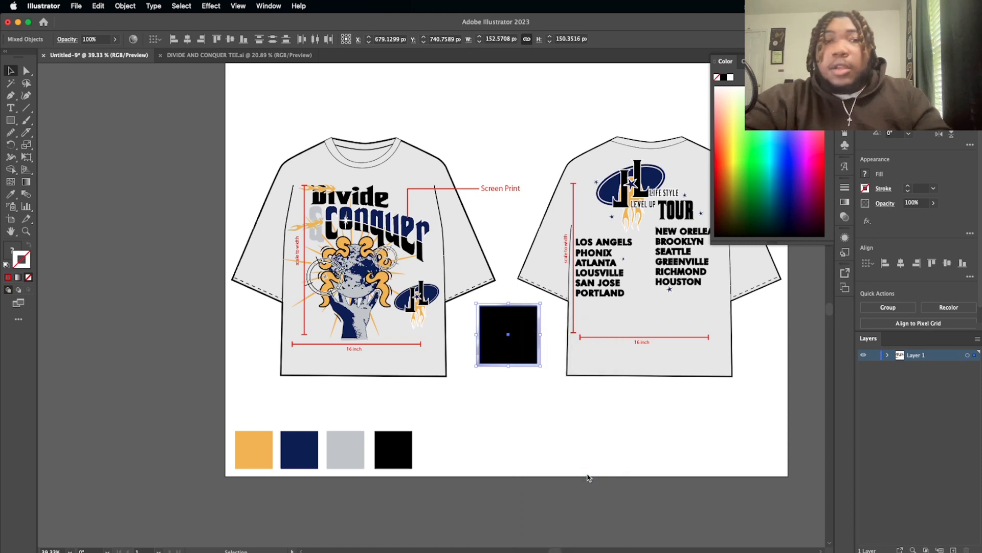
{"action": "left_click", "coordinate": [508, 399]}
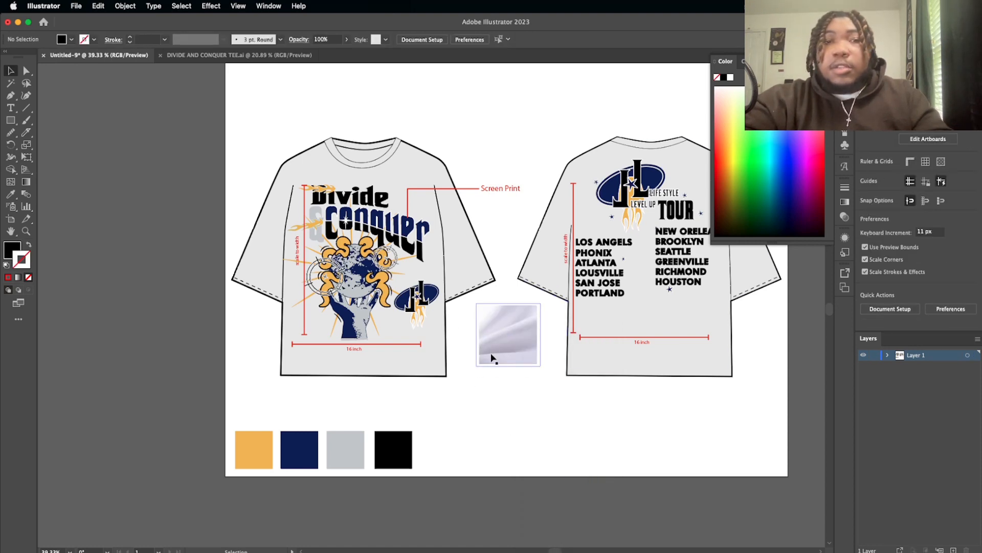
Step: Copy the INCHES / CHEST / LENGTH size chart from SINCO VACATION TEE TECH PACK.ai and paste it into the Untitled-9 document
{"action": "scroll", "coordinate": [498, 352], "scroll_direction": "up", "scroll_amount": 8}
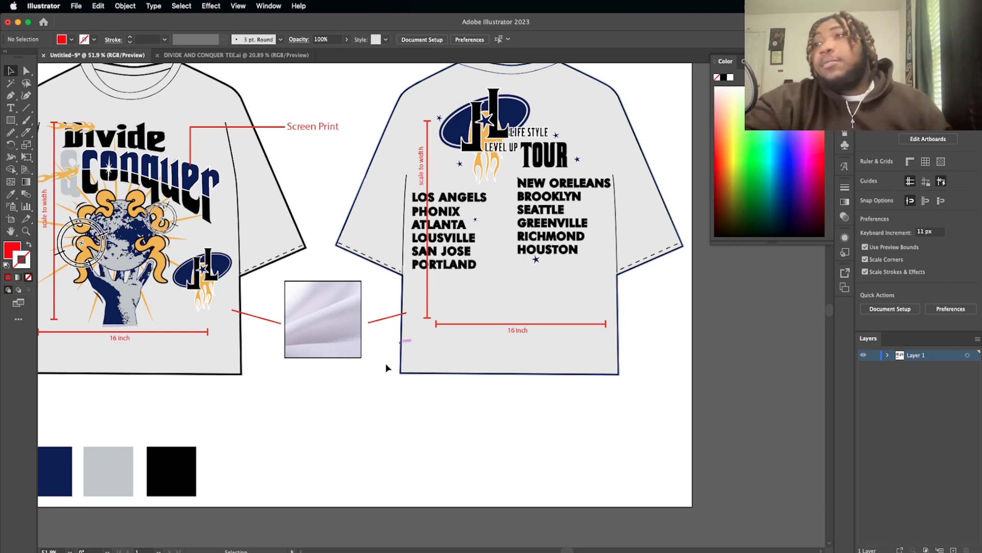
{"action": "scroll", "coordinate": [340, 442], "scroll_direction": "down", "scroll_amount": 5}
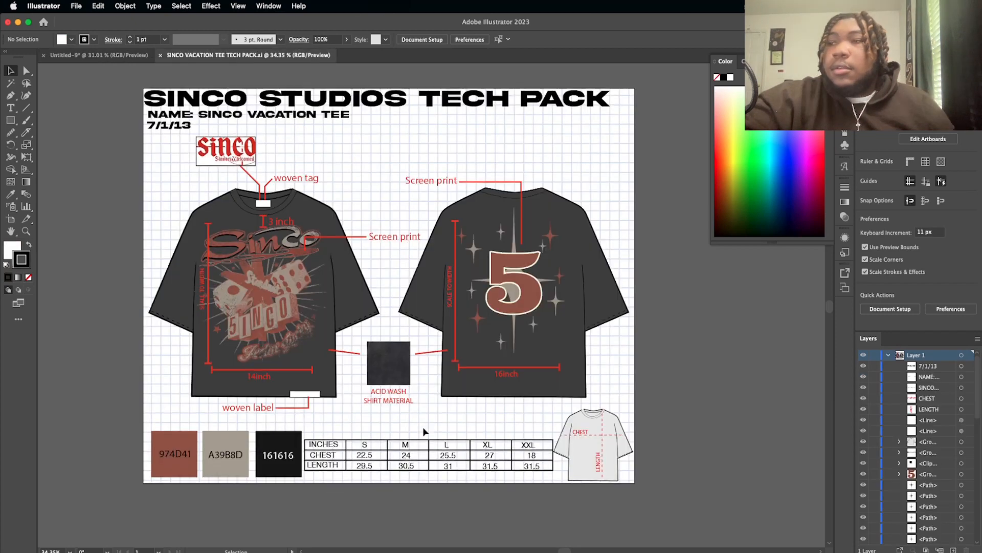
{"action": "scroll", "coordinate": [423, 430], "scroll_direction": "up", "scroll_amount": 5}
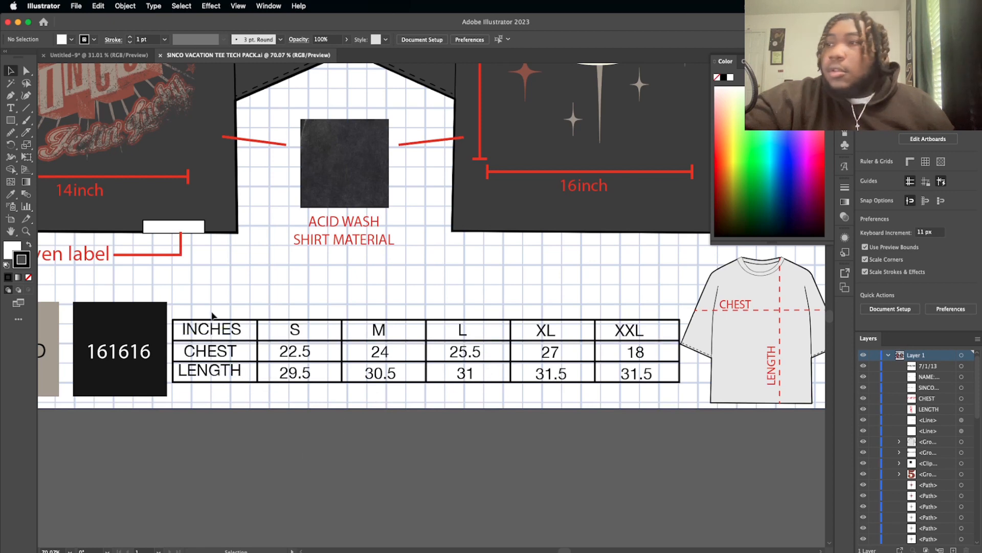
{"action": "left_click", "coordinate": [637, 468]}
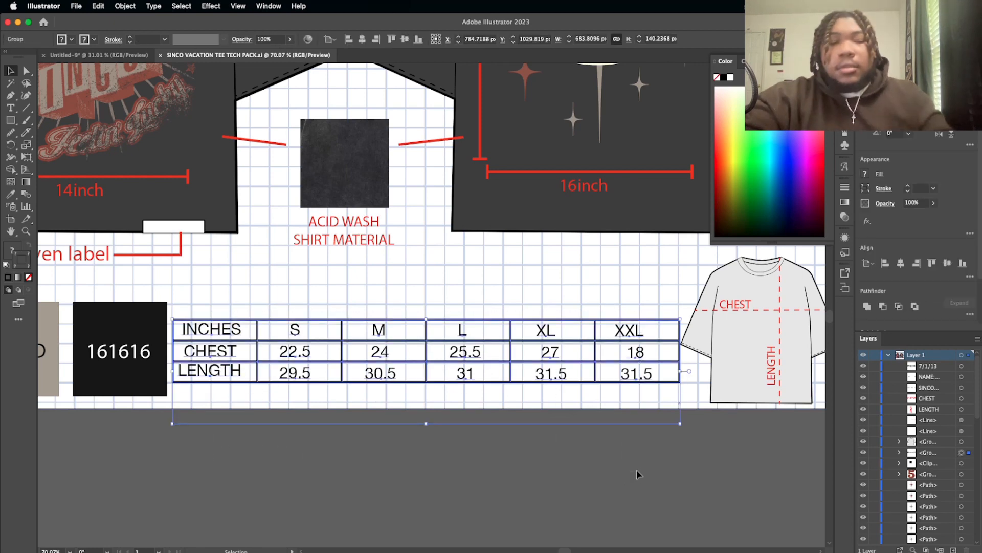
{"action": "left_click", "coordinate": [133, 56]}
{"action": "key", "text": "cmd+v"}
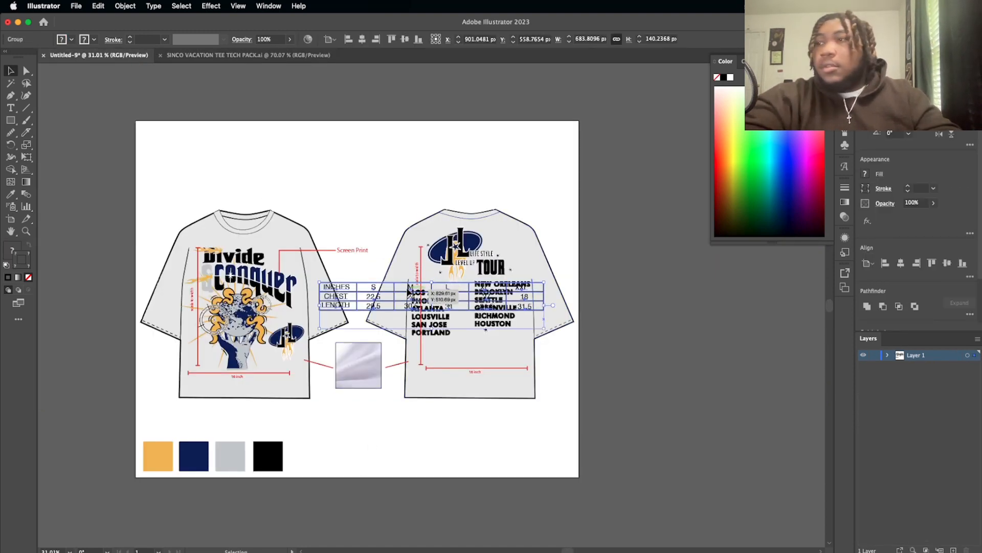
Step: Move the size chart into the row of color swatches, just to the right of the black swatch
{"action": "left_click_drag", "start_coordinate": [410, 293], "coordinate": [384, 453]}
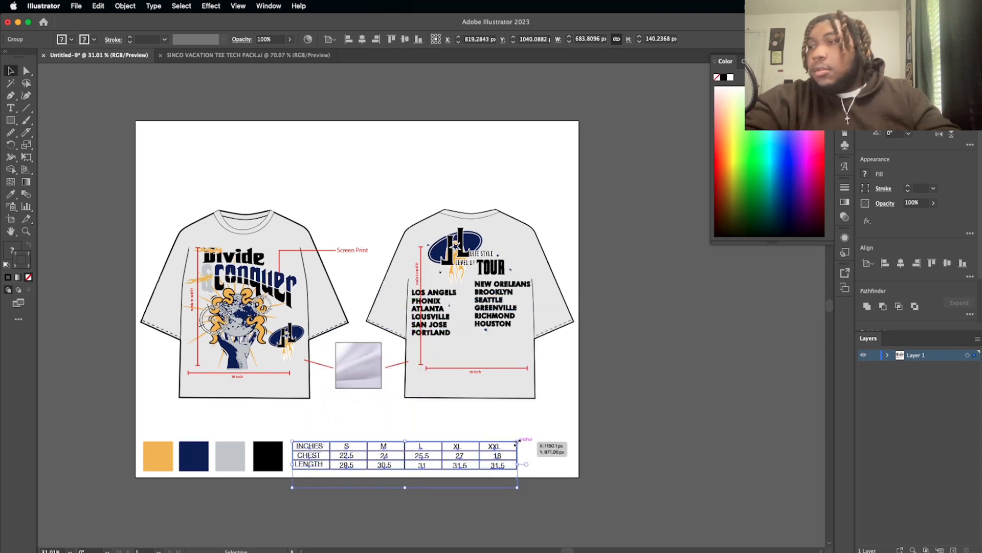
{"action": "left_click_drag", "start_coordinate": [516, 443], "coordinate": [497, 453]}
{"action": "left_click", "coordinate": [439, 529]}
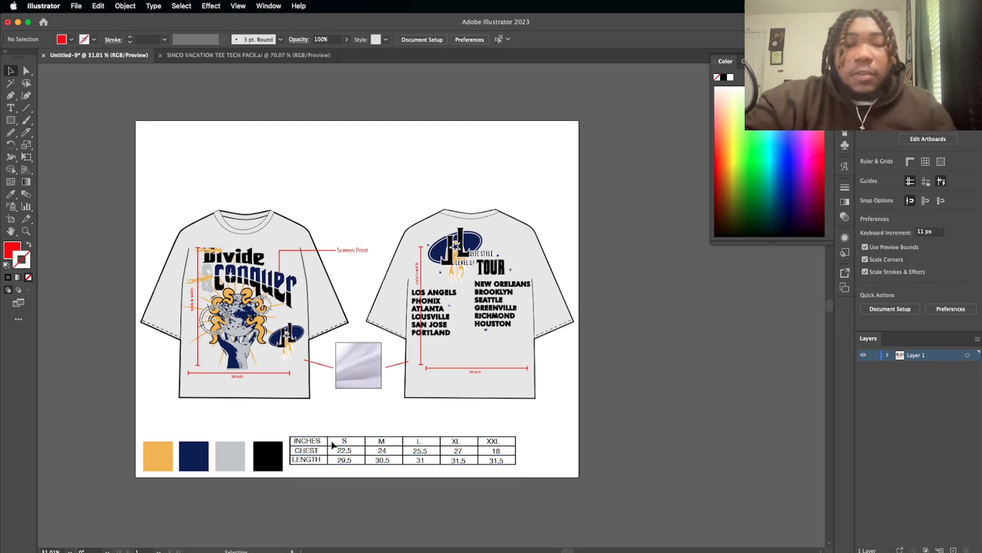
{"action": "scroll", "coordinate": [334, 445], "scroll_direction": "up", "scroll_amount": 5}
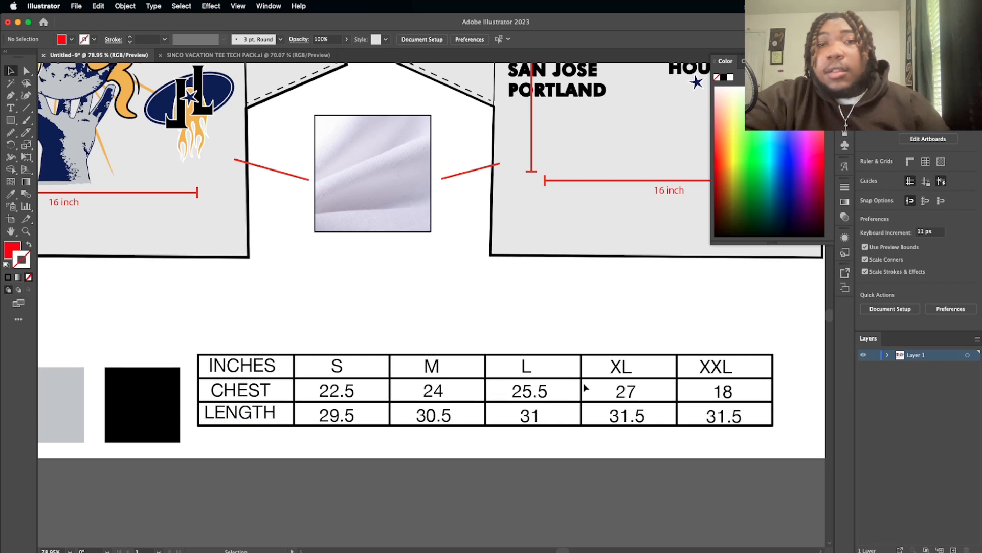
{"action": "scroll", "coordinate": [583, 385], "scroll_direction": "down", "scroll_amount": 6}
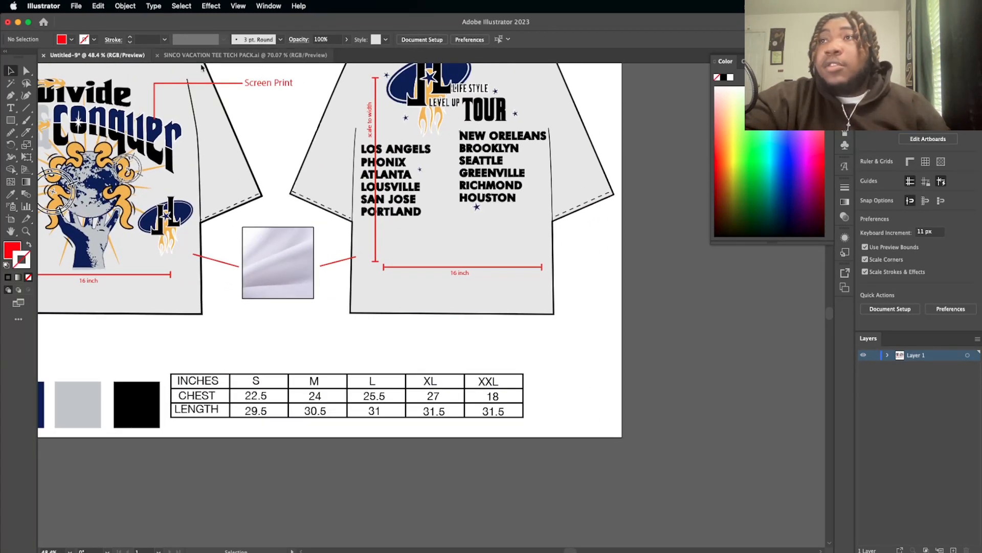
Step: Place a small blank copy of the front shirt outline to the right of the size chart
{"action": "left_click", "coordinate": [203, 151]}
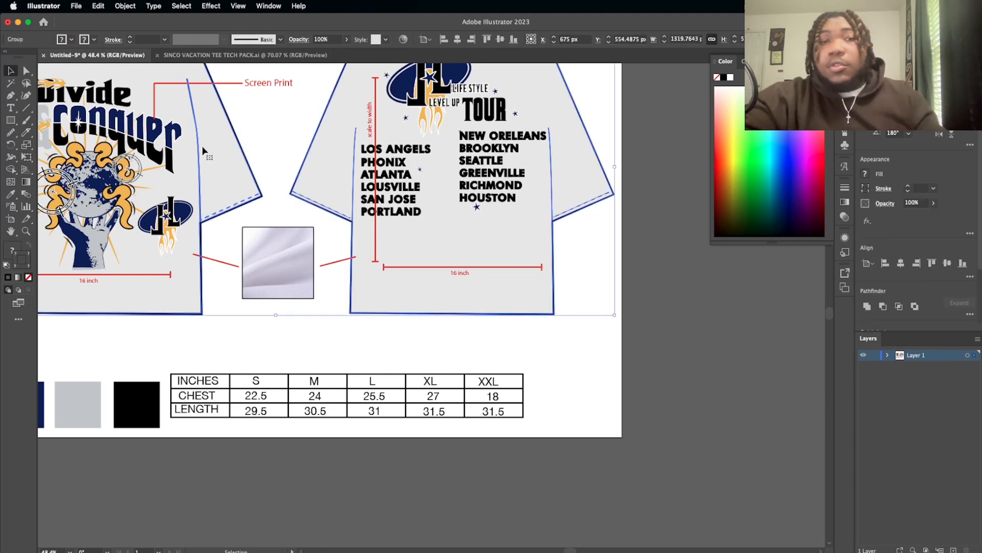
{"action": "left_click_drag", "start_coordinate": [203, 150], "coordinate": [753, 368]}
{"action": "scroll", "coordinate": [537, 428], "scroll_direction": "down", "scroll_amount": 3}
{"action": "scroll", "coordinate": [532, 448], "scroll_direction": "right", "scroll_amount": 2}
{"action": "scroll", "coordinate": [753, 367], "scroll_direction": "right", "scroll_amount": 1}
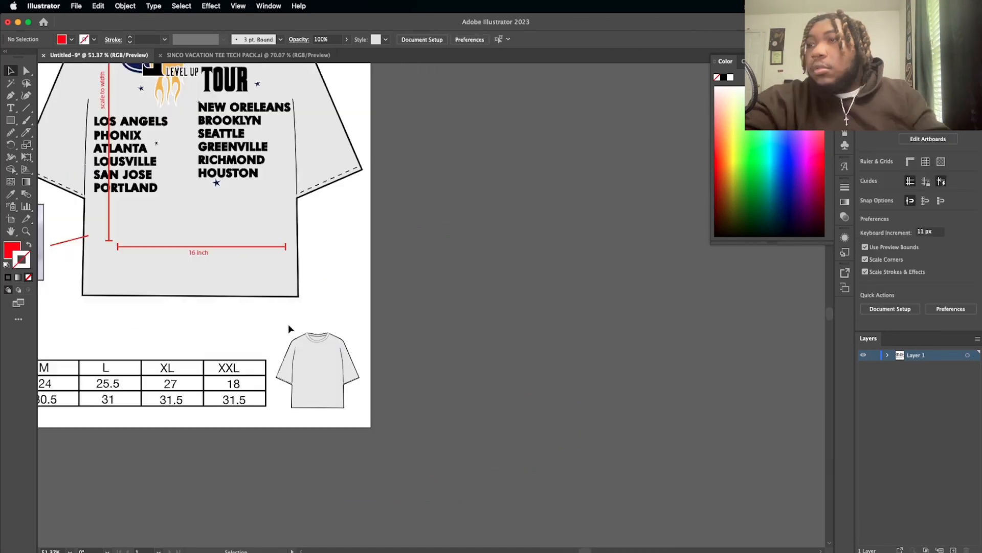
{"action": "scroll", "coordinate": [288, 324], "scroll_direction": "up", "scroll_amount": 5}
{"action": "scroll", "coordinate": [287, 324], "scroll_direction": "down", "scroll_amount": 2}
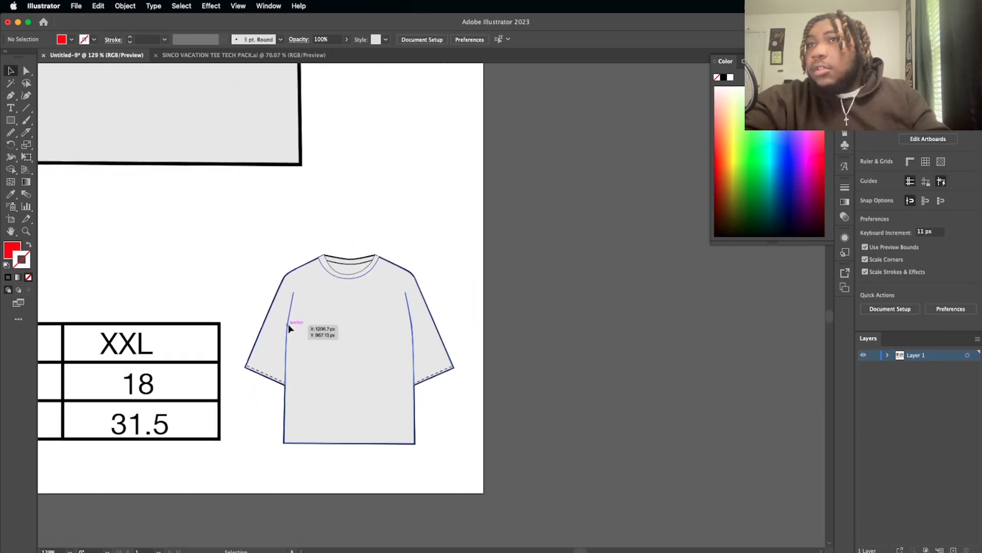
Step: Draw a vertical line from the small shirt's collar past its hem, sample the red measurement line's style, and set its stroke to 1 pt
{"action": "left_click", "coordinate": [26, 108]}
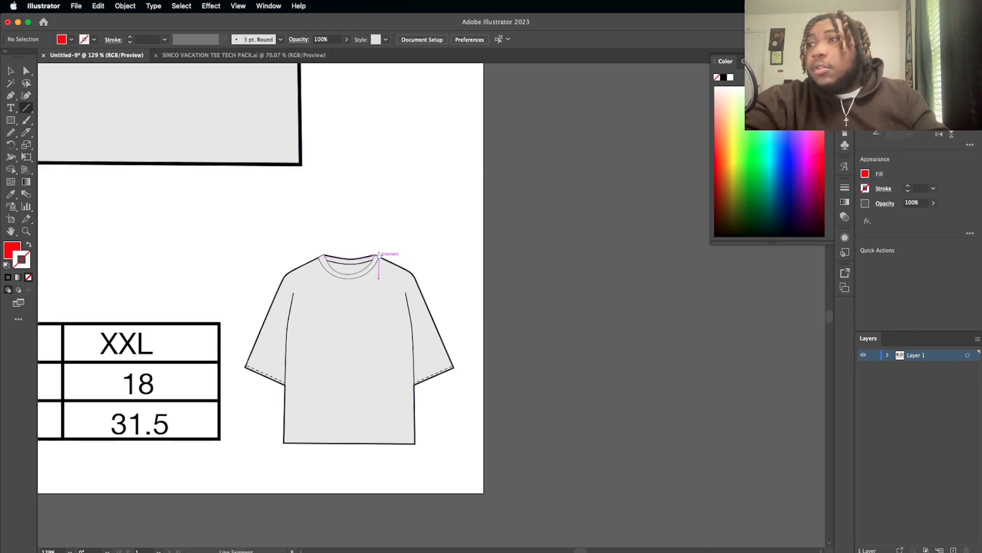
{"action": "left_click_drag", "start_coordinate": [375, 252], "coordinate": [376, 453]}
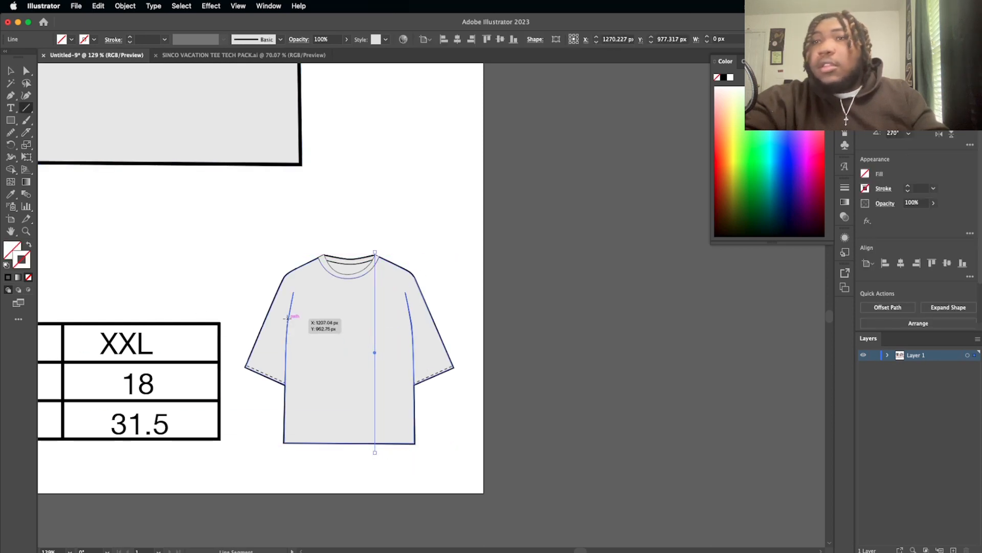
{"action": "left_click", "coordinate": [11, 193]}
{"action": "scroll", "coordinate": [156, 305], "scroll_direction": "down", "scroll_amount": 3}
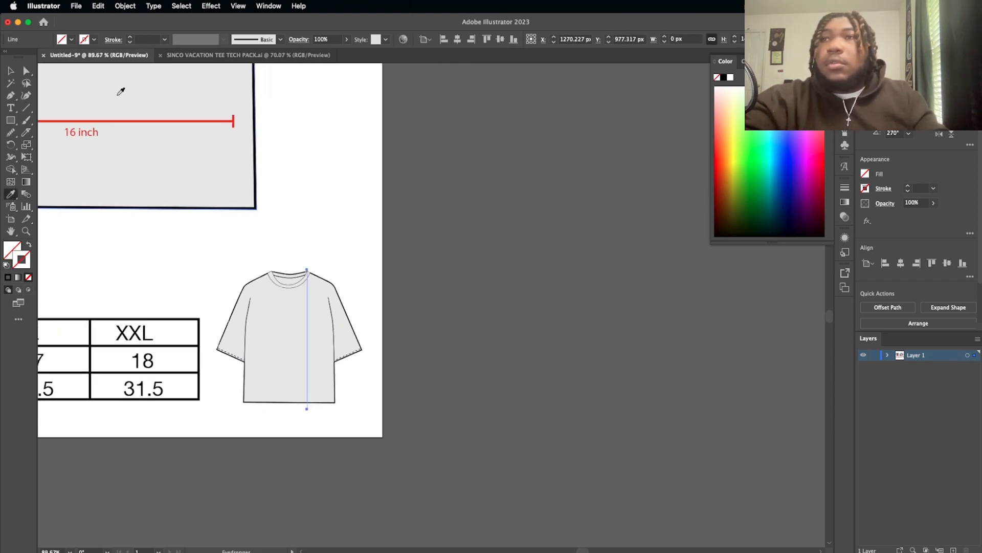
{"action": "left_click", "coordinate": [145, 119]}
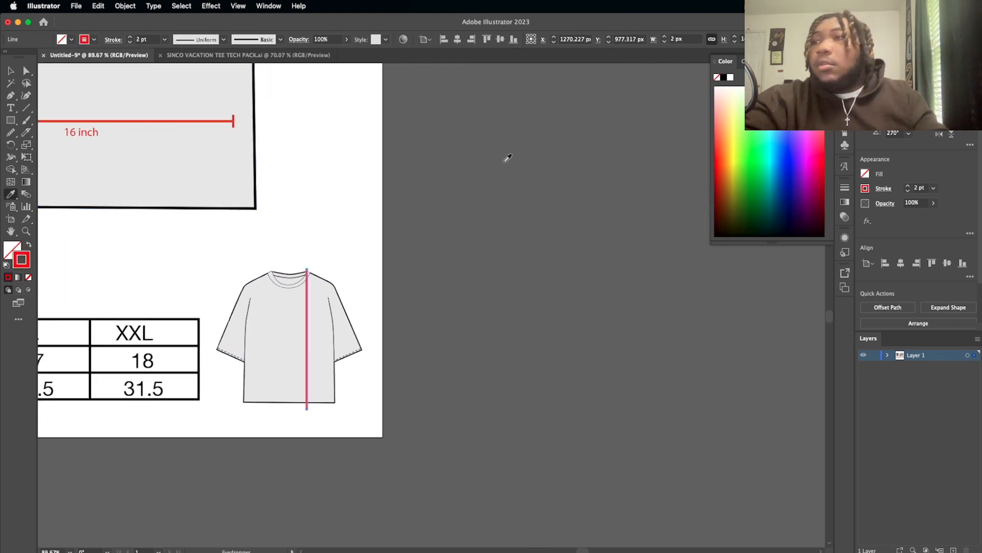
{"action": "left_click", "coordinate": [910, 192]}
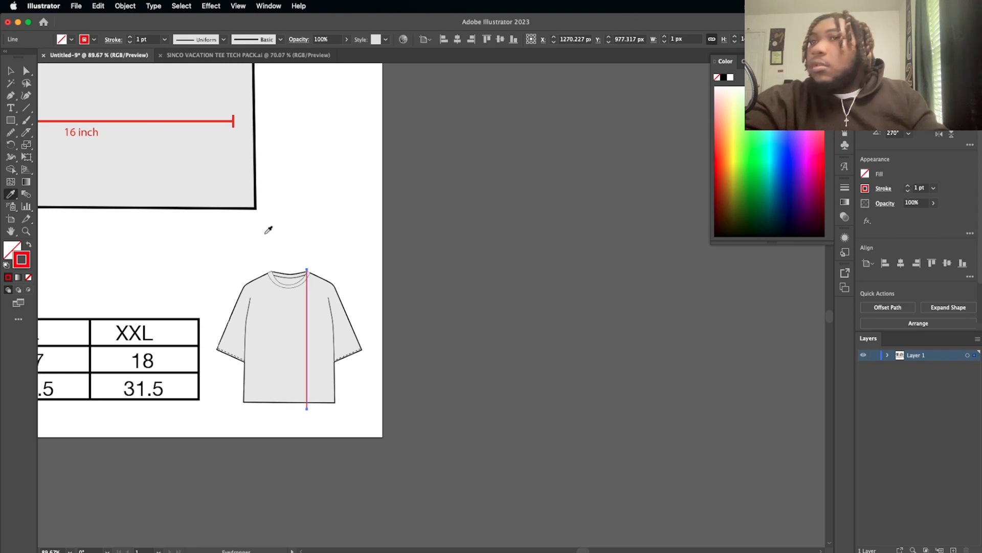
Step: Draw a horizontal red line about 90 px long across the small shirt's chest between the two armhole seams
{"action": "left_click", "coordinate": [25, 109]}
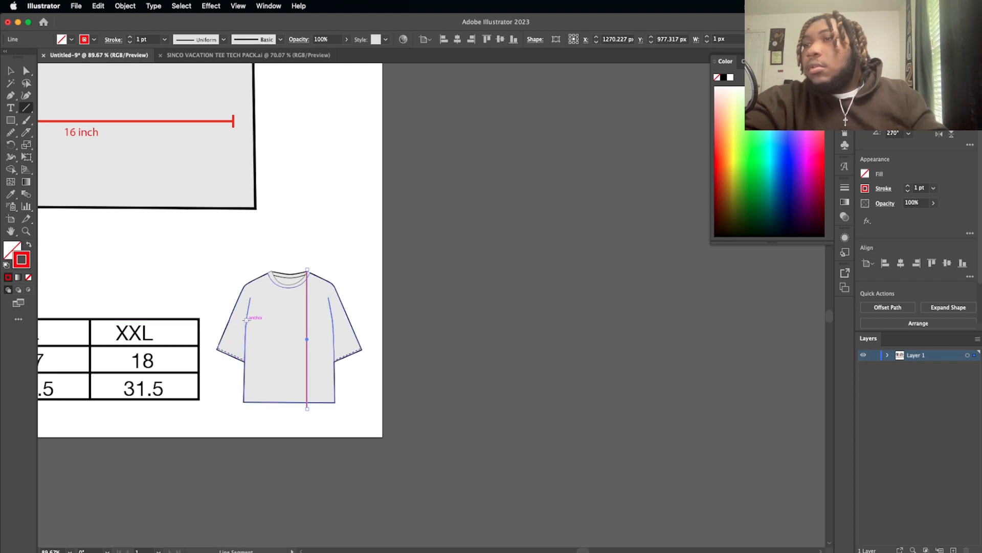
{"action": "left_click_drag", "start_coordinate": [246, 319], "coordinate": [332, 319]}
{"action": "left_click", "coordinate": [10, 70]}
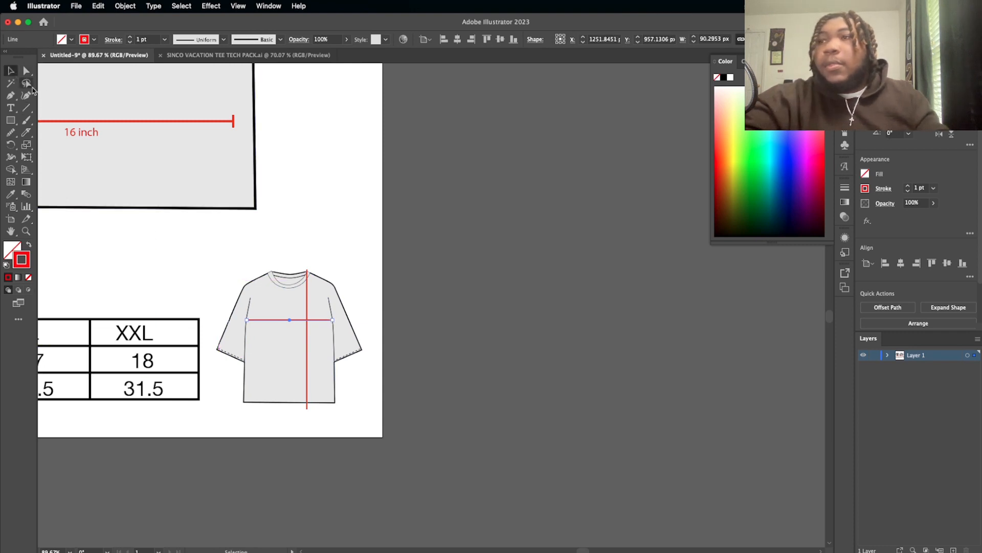
Step: Turn the small shirt's horizontal chest line and vertical length line into dashed lines
{"action": "scroll", "coordinate": [357, 302], "scroll_direction": "up", "scroll_amount": 5}
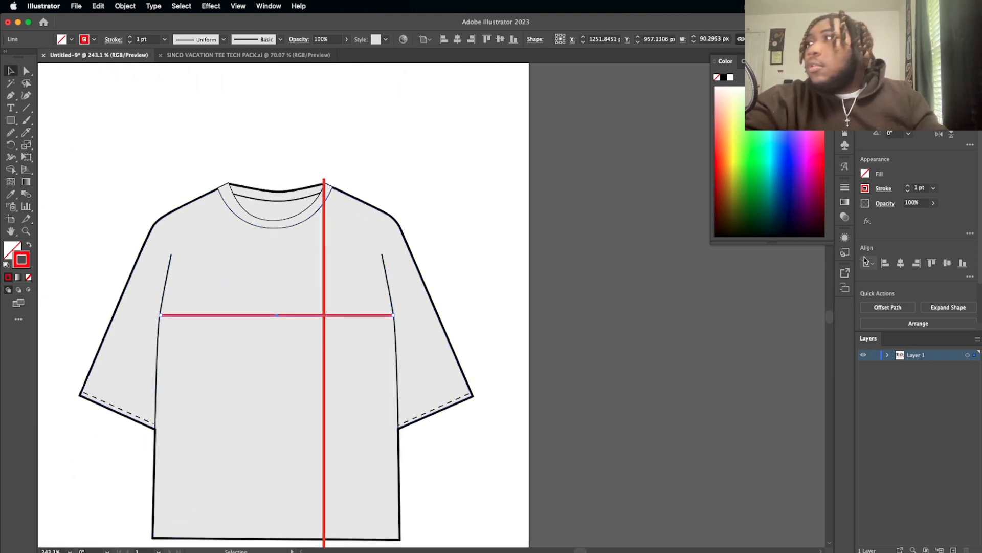
{"action": "left_click", "coordinate": [886, 188]}
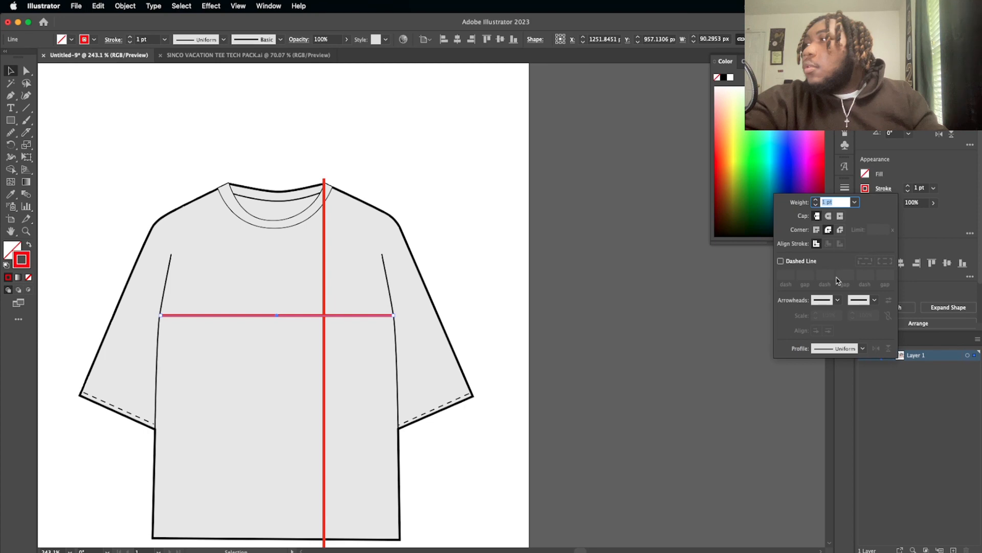
{"action": "left_click", "coordinate": [781, 261]}
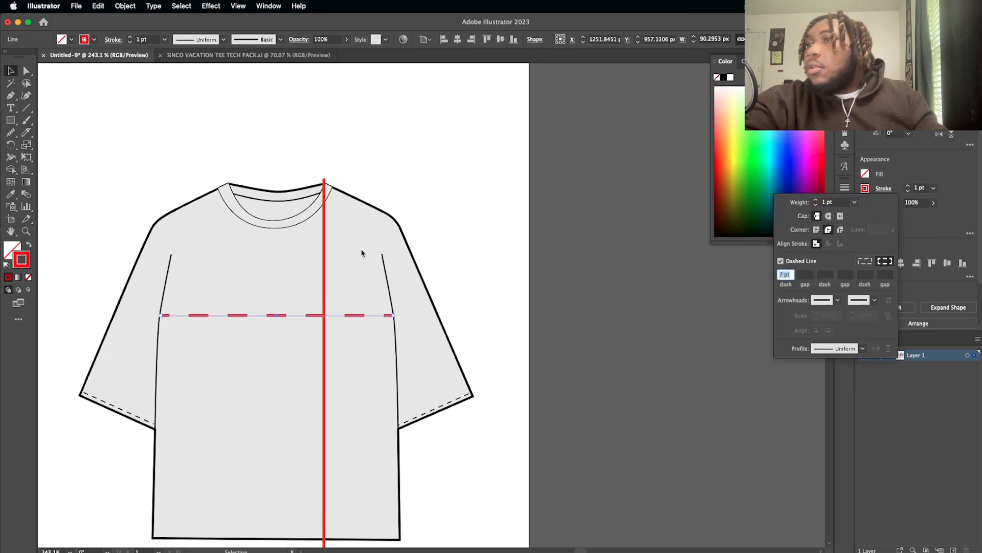
{"action": "left_click", "coordinate": [325, 259]}
{"action": "left_click", "coordinate": [325, 259]}
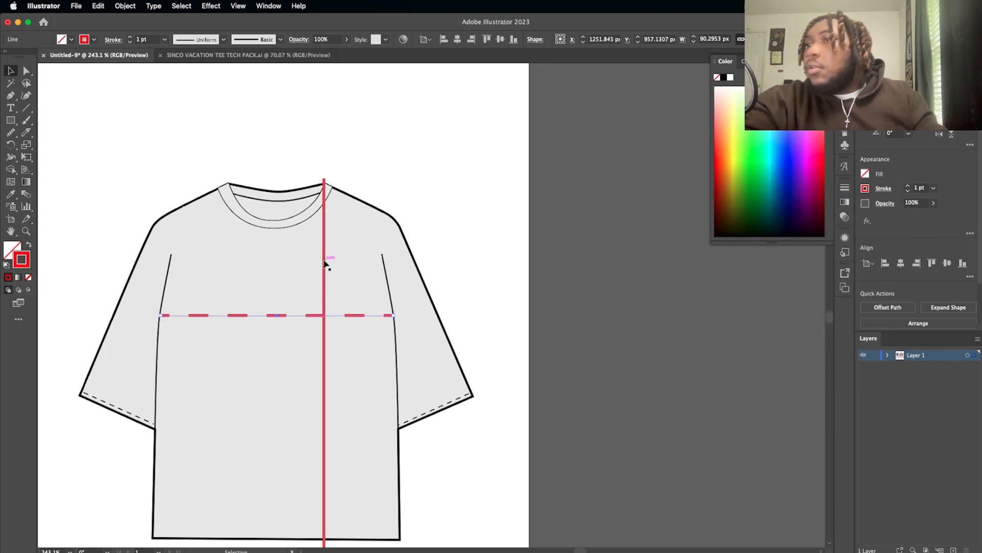
{"action": "left_click", "coordinate": [865, 188]}
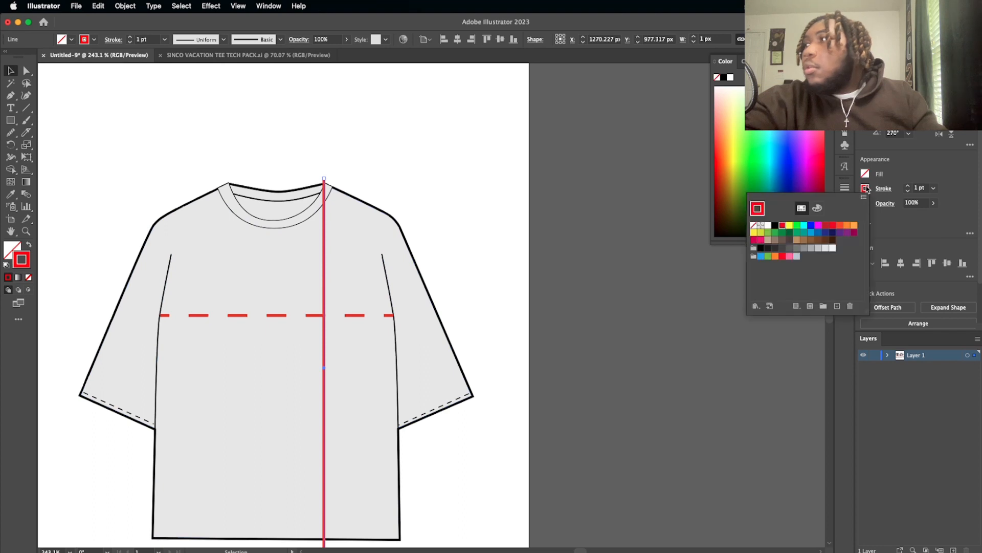
{"action": "left_click", "coordinate": [884, 189]}
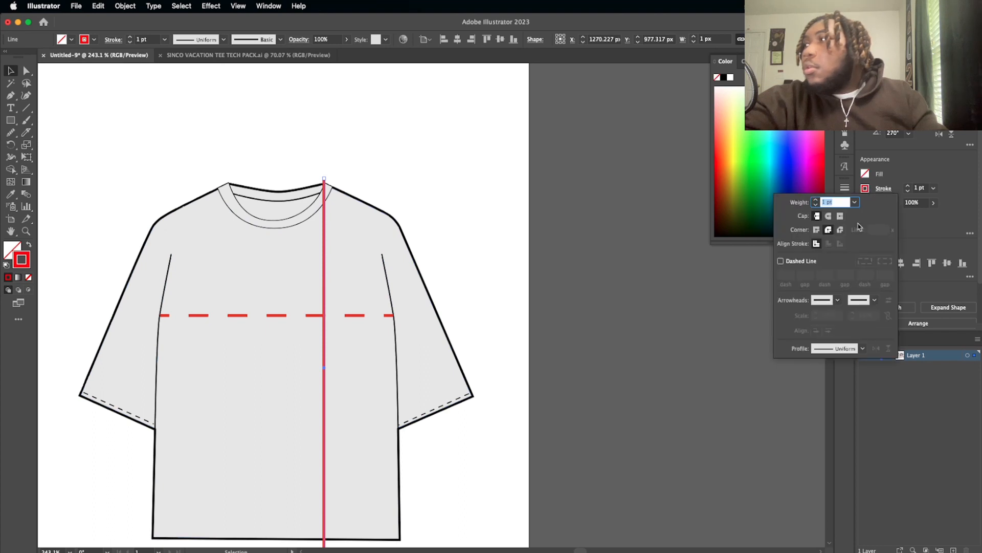
{"action": "left_click", "coordinate": [781, 262]}
{"action": "left_click", "coordinate": [495, 307]}
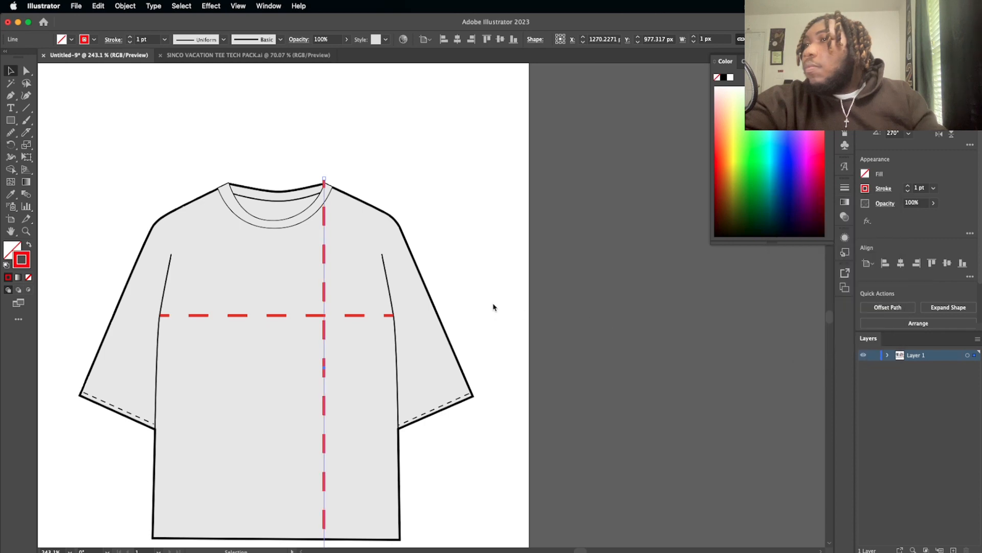
Step: Shorten the vertical dashed line so it runs exactly from the small shirt's collar point to its hem
{"action": "scroll", "coordinate": [493, 307], "scroll_direction": "down", "scroll_amount": 3}
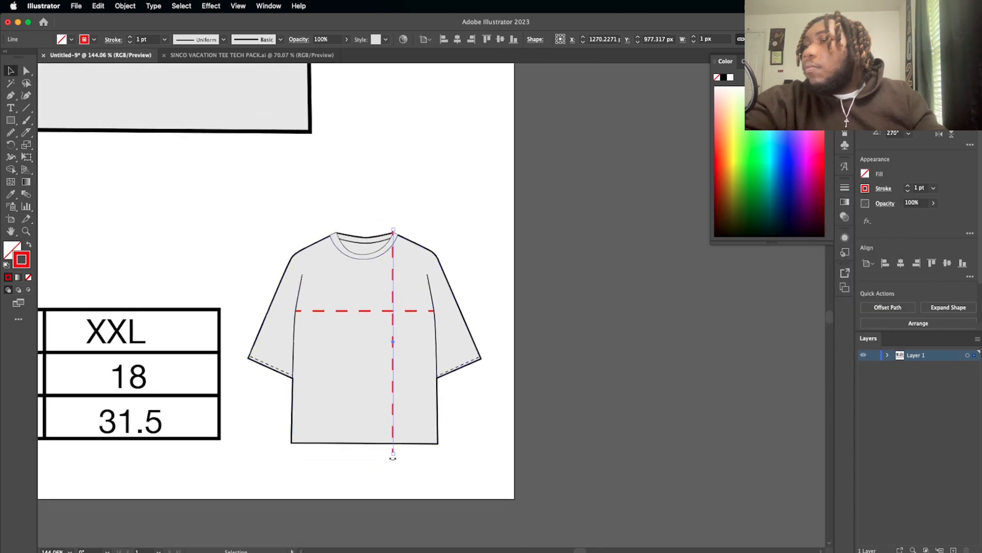
{"action": "left_click_drag", "start_coordinate": [393, 453], "coordinate": [393, 444]}
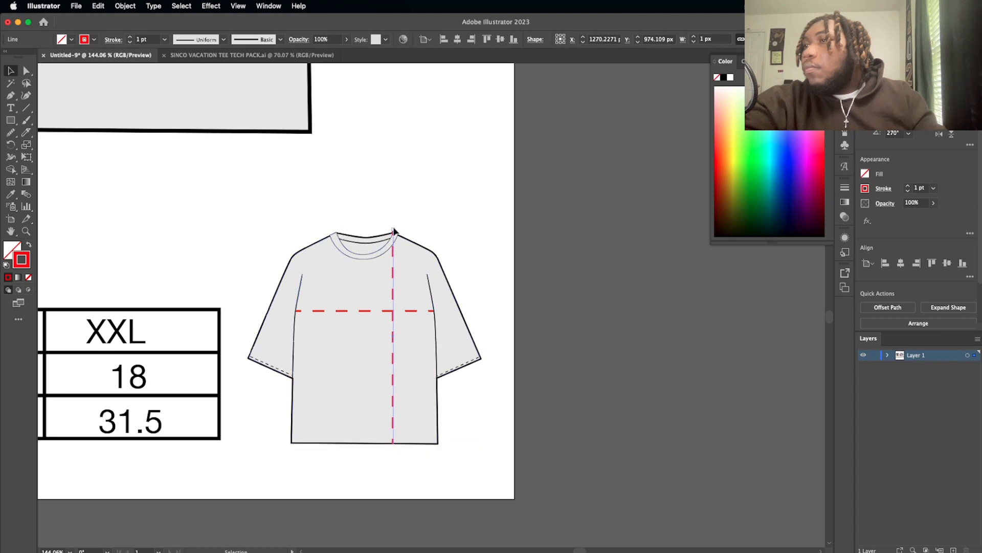
{"action": "left_click_drag", "start_coordinate": [394, 232], "coordinate": [394, 235]}
{"action": "left_click", "coordinate": [466, 246]}
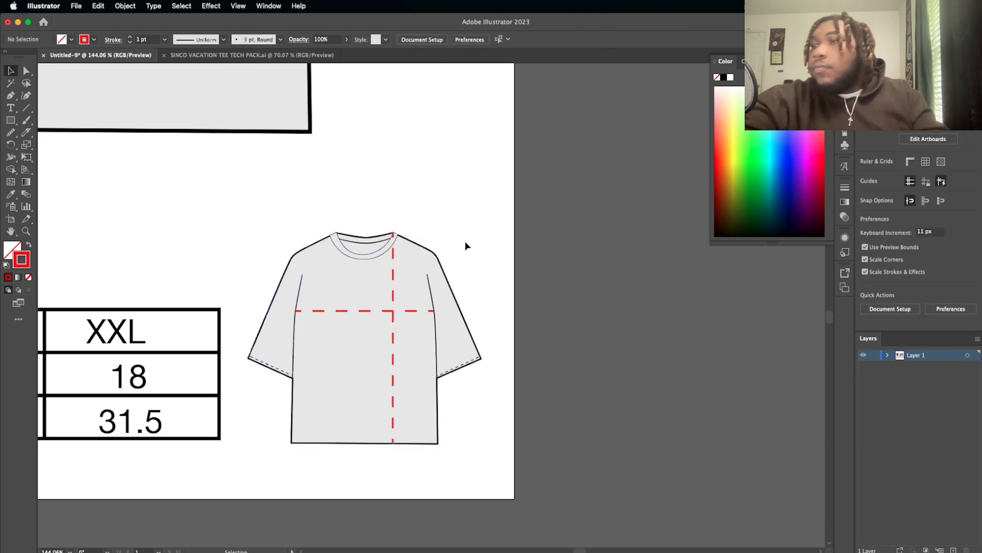
Step: Ungroup the red measurement lines and labels on the large front shirt
{"action": "scroll", "coordinate": [465, 246], "scroll_direction": "left", "scroll_amount": 2}
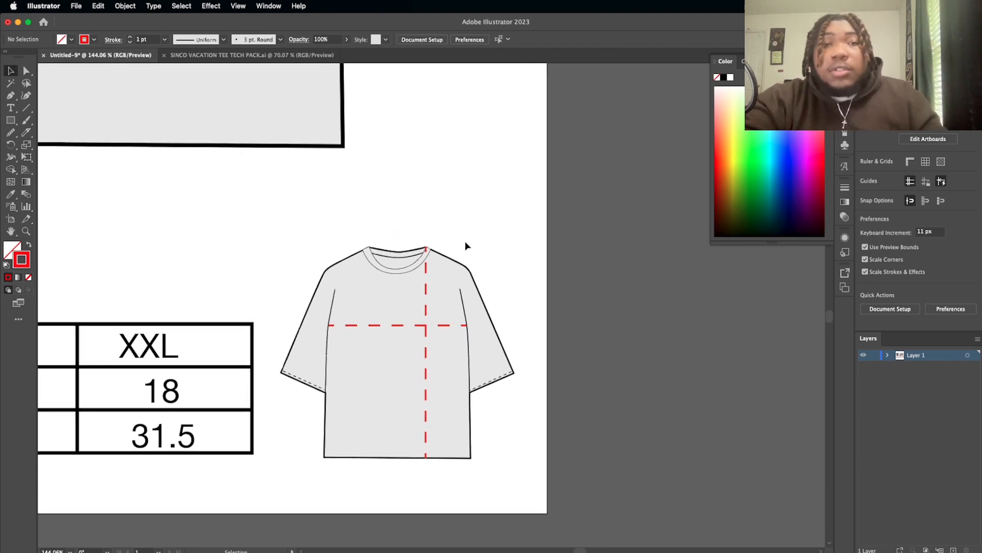
{"action": "scroll", "coordinate": [465, 246], "scroll_direction": "up", "scroll_amount": 3}
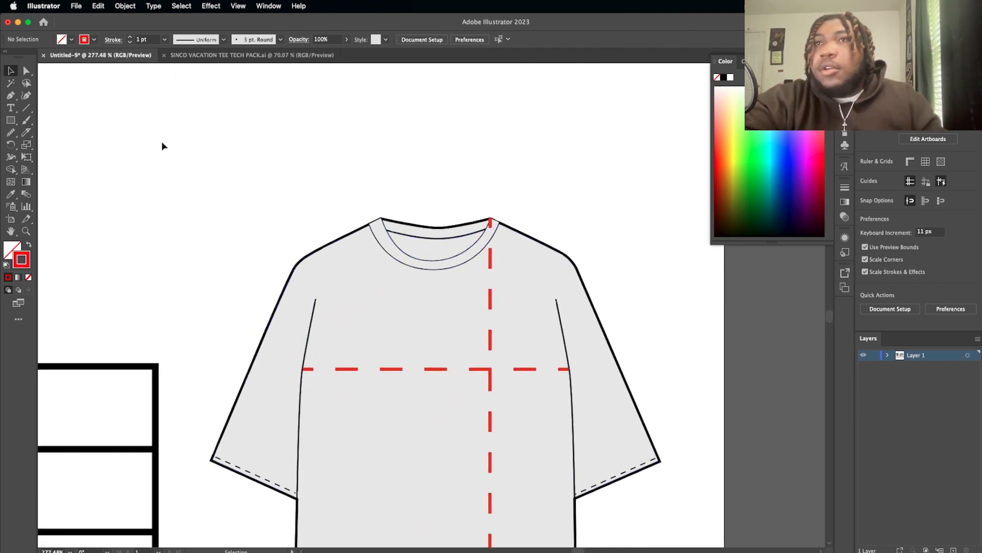
{"action": "scroll", "coordinate": [181, 267], "scroll_direction": "down", "scroll_amount": 5}
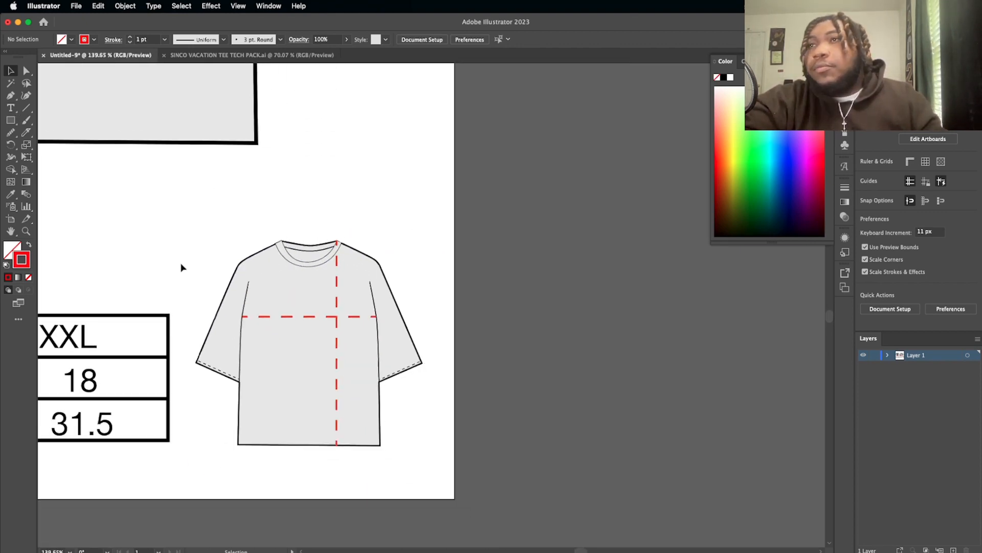
{"action": "left_click", "coordinate": [98, 167]}
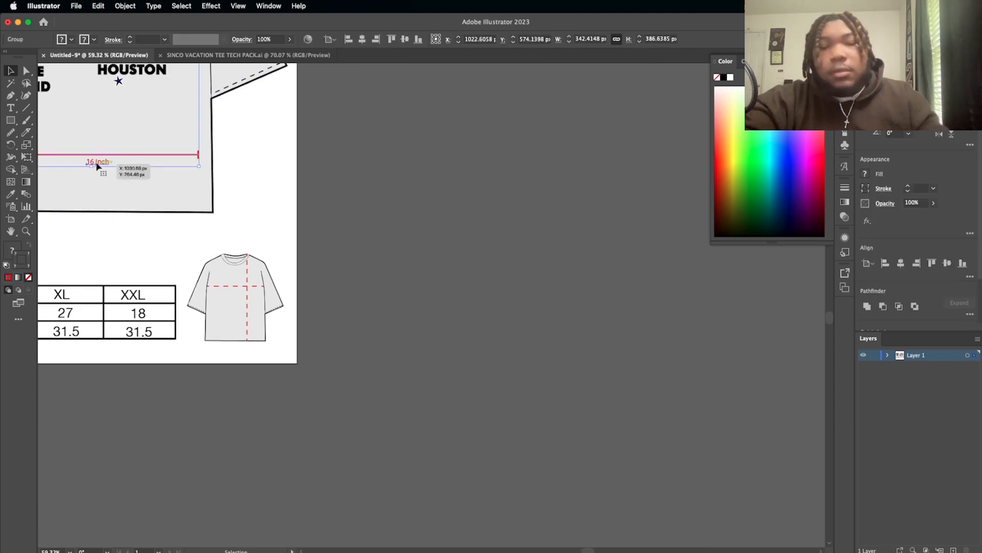
{"action": "left_click_drag", "start_coordinate": [97, 166], "coordinate": [97, 167]}
{"action": "right_click", "coordinate": [98, 165]}
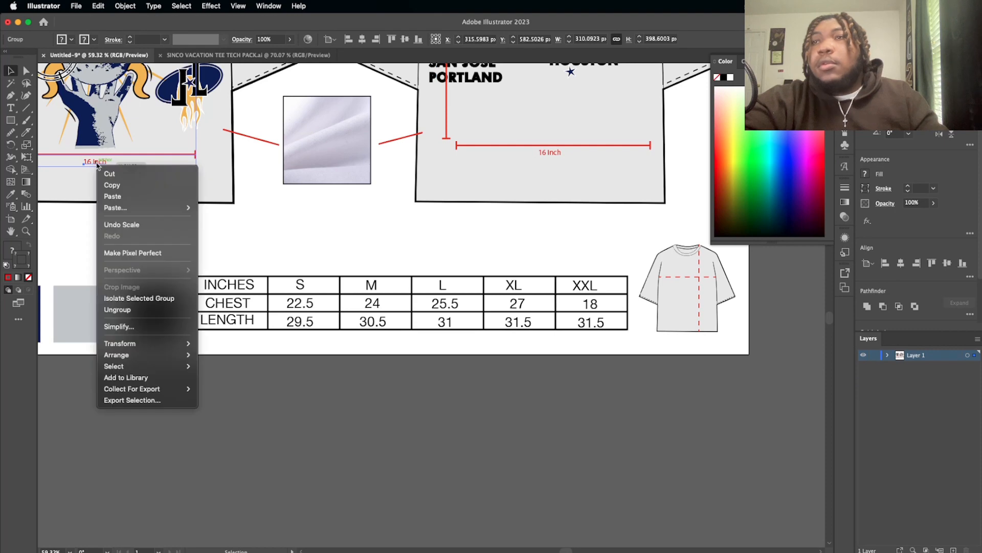
{"action": "left_click", "coordinate": [142, 310]}
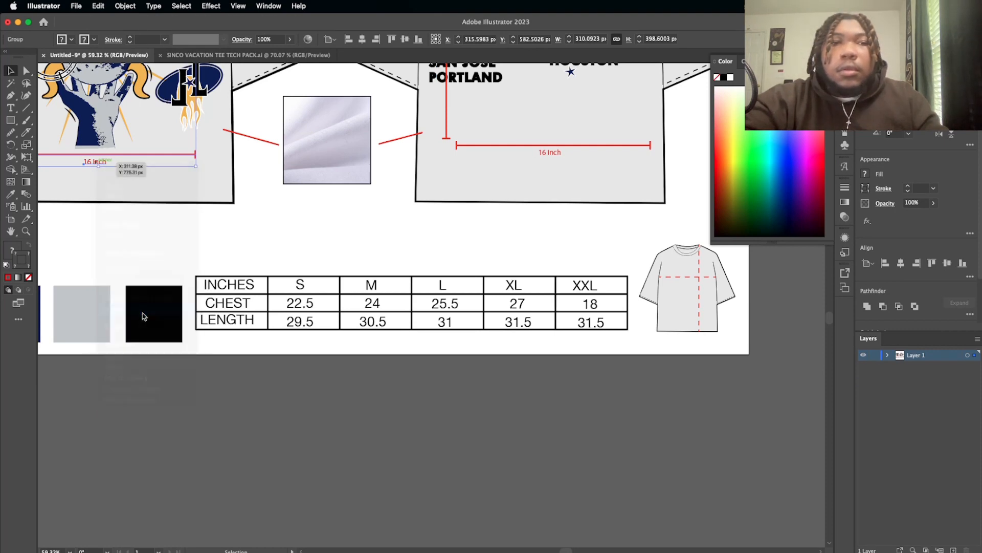
Step: Place a copy of the front shirt's "16 inch" label on the small shirt, just above the dashed chest line
{"action": "left_click", "coordinate": [176, 237]}
{"action": "left_click_drag", "start_coordinate": [94, 165], "coordinate": [684, 272]}
{"action": "scroll", "coordinate": [685, 272], "scroll_direction": "up", "scroll_amount": 5}
{"action": "scroll", "coordinate": [683, 271], "scroll_direction": "right", "scroll_amount": 2}
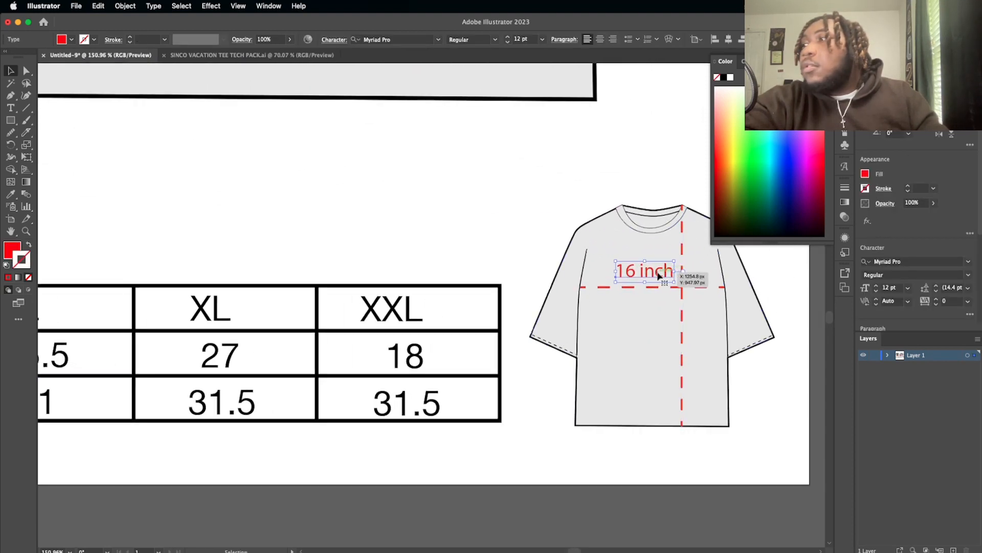
Step: Change the text of the label above the small shirt's chest line to "chest"
{"action": "double_click", "coordinate": [657, 274]}
{"action": "key", "text": "super+a"}
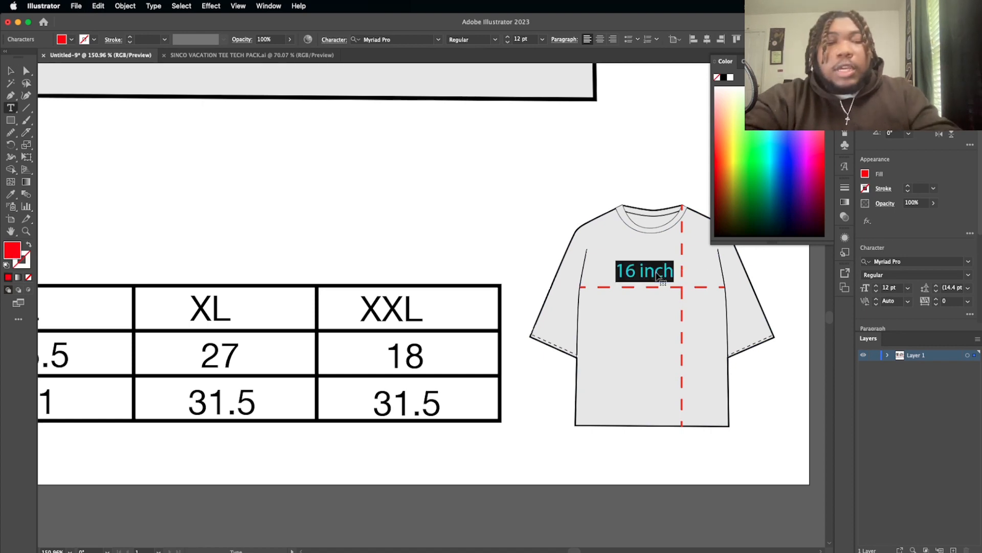
{"action": "type", "text": "chest"}
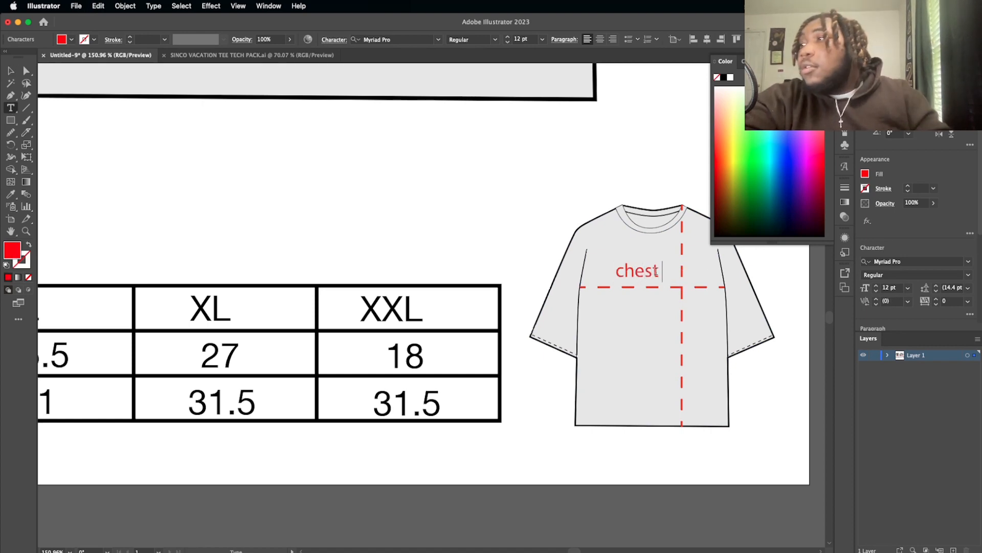
{"action": "left_click", "coordinate": [10, 71]}
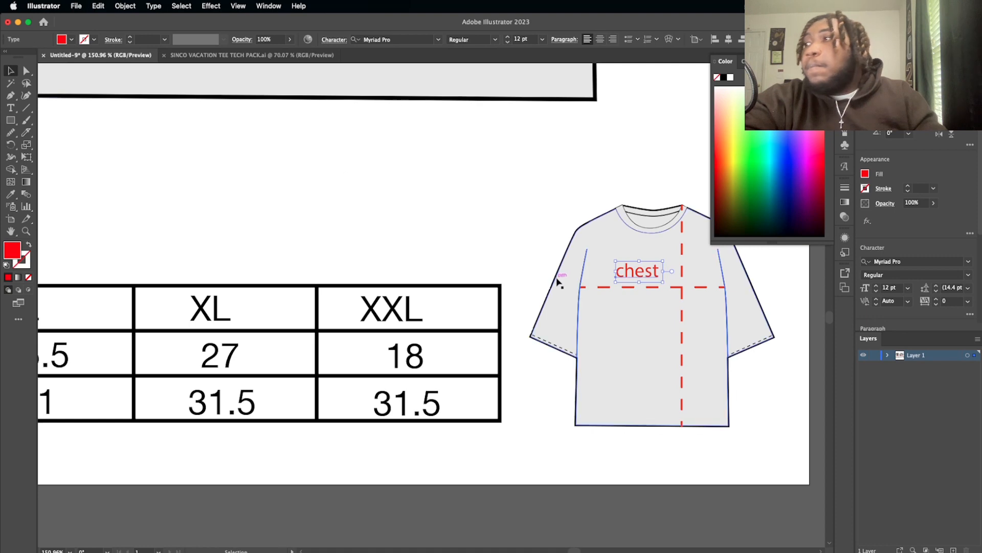
Step: Duplicate the "chest" label beside the lower part of the vertical dashed line and change the copy's text to "length"
{"action": "left_click_drag", "start_coordinate": [644, 276], "coordinate": [663, 364]}
{"action": "double_click", "coordinate": [665, 364]}
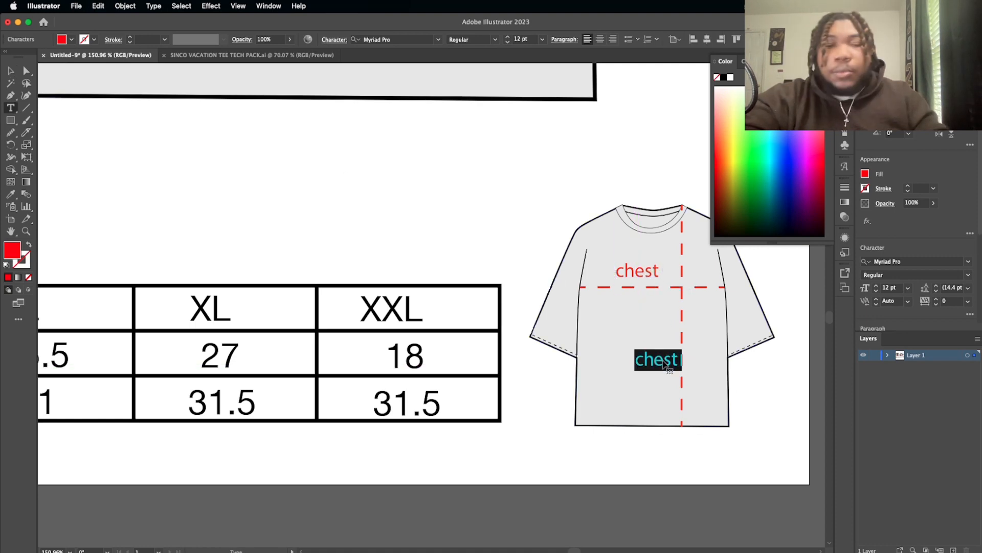
{"action": "type", "text": "lenght"}
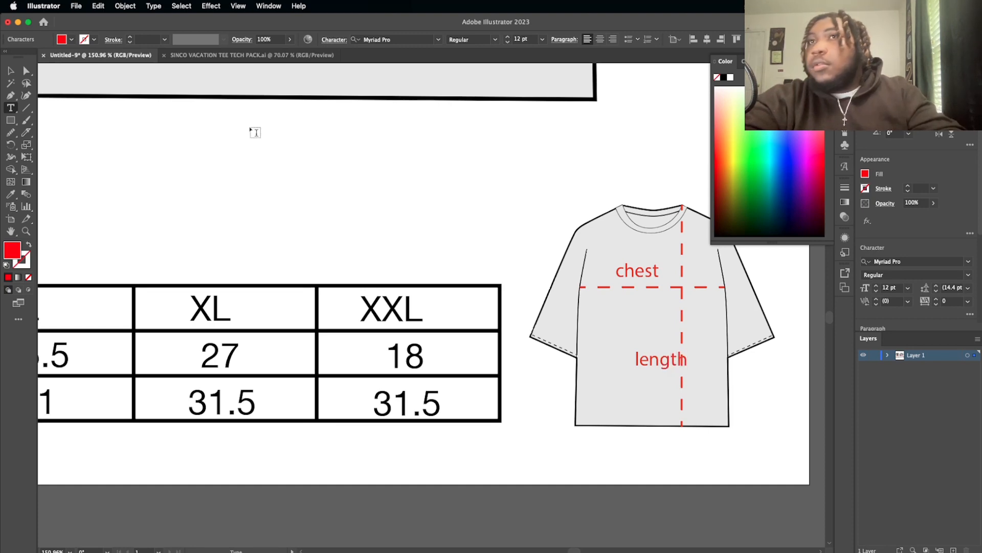
Step: Rotate the "length" label to read vertically and place it beside the lower part of the small shirt's vertical dashed line
{"action": "left_click", "coordinate": [11, 70]}
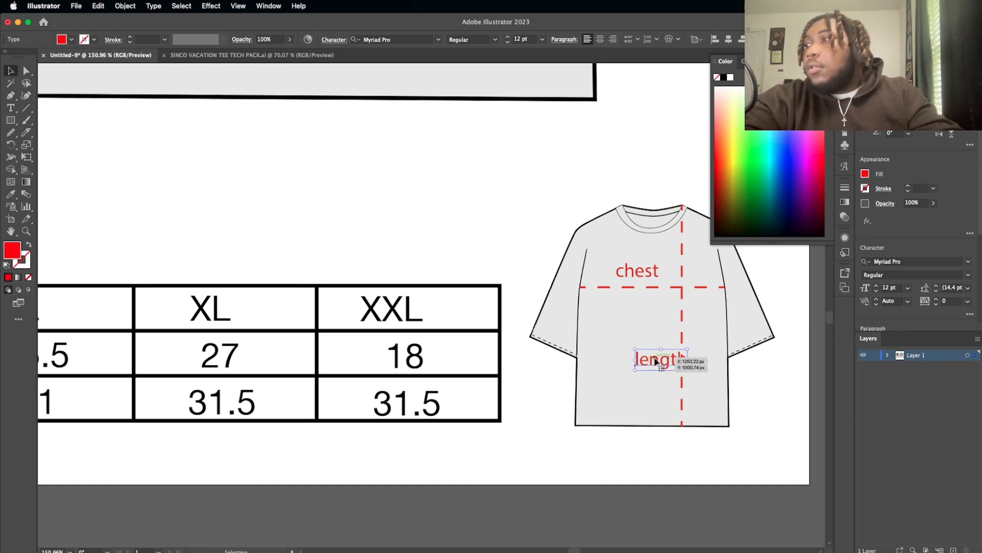
{"action": "mouse_move", "coordinate": [662, 364]}
{"action": "left_mouse_down"}
{"action": "mouse_move", "coordinate": [625, 401]}
{"action": "mouse_move", "coordinate": [645, 409]}
{"action": "mouse_move", "coordinate": [644, 379]}
{"action": "mouse_move", "coordinate": [670, 379]}
{"action": "left_mouse_up"}
{"action": "left_click", "coordinate": [583, 460]}
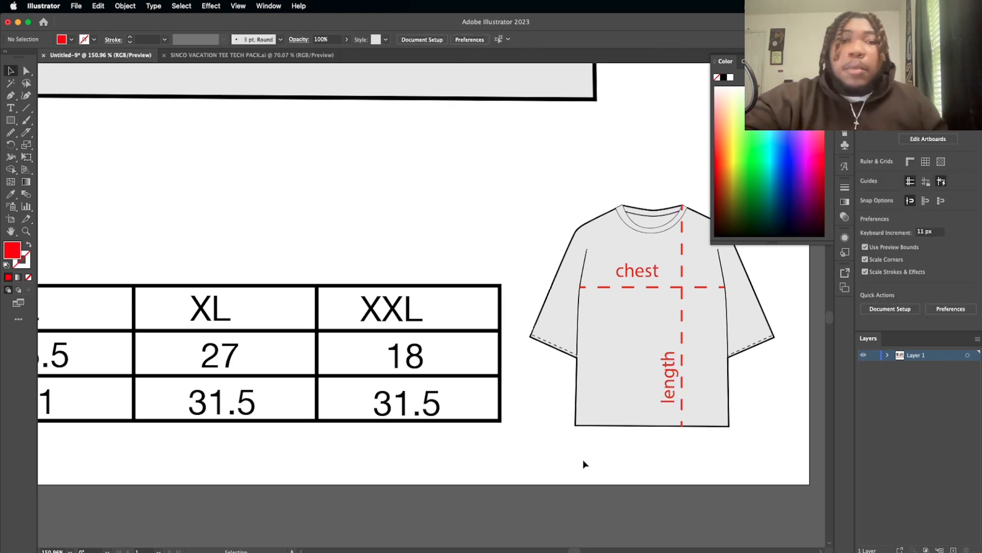
Step: Move the "chest" label slightly toward the sleeve end of the dashed chest line on the small shirt
{"action": "scroll", "coordinate": [582, 459], "scroll_direction": "down", "scroll_amount": 1}
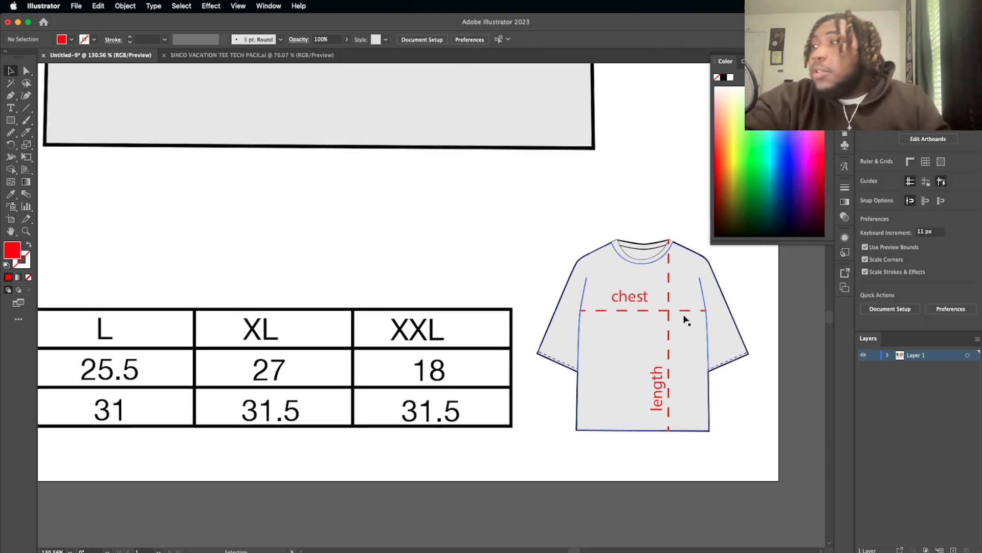
{"action": "left_click_drag", "start_coordinate": [641, 299], "coordinate": [622, 303]}
{"action": "left_click", "coordinate": [481, 292]}
{"action": "scroll", "coordinate": [480, 290], "scroll_direction": "down", "scroll_amount": 6}
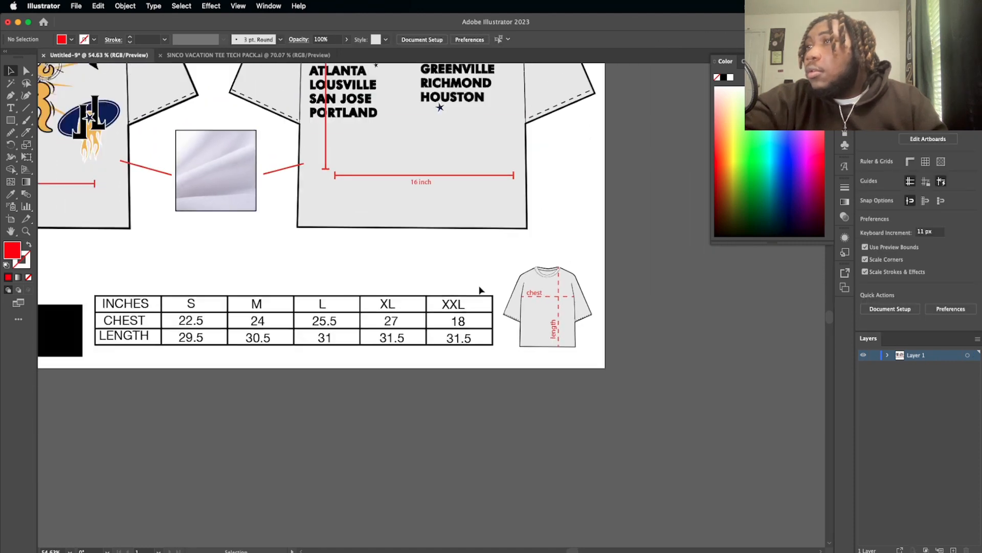
{"action": "scroll", "coordinate": [480, 290], "scroll_direction": "up", "scroll_amount": 2}
{"action": "scroll", "coordinate": [479, 290], "scroll_direction": "left", "scroll_amount": 2}
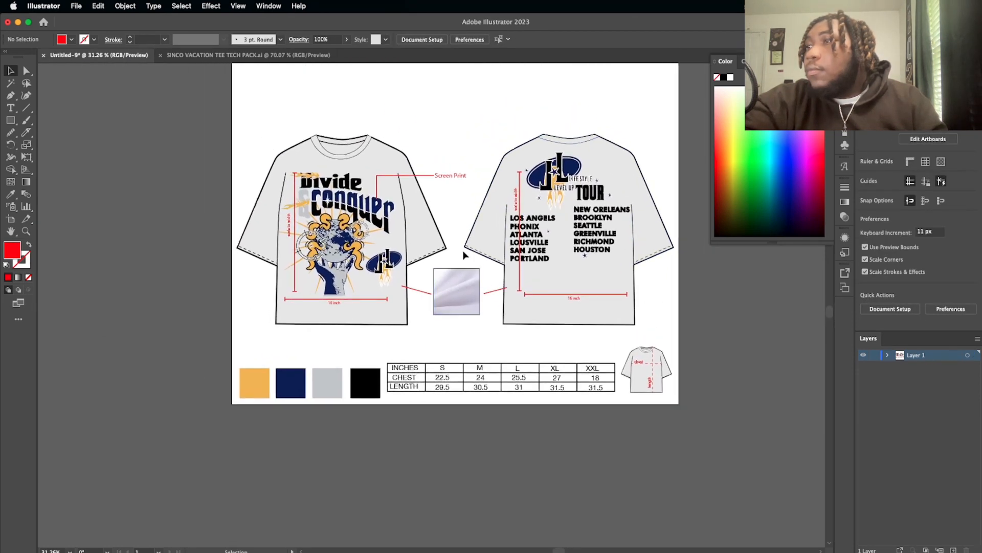
Step: Draw a rectangle about 55 x 26 px inside the front shirt's neckline and give it the default white fill and black stroke
{"action": "scroll", "coordinate": [459, 258], "scroll_direction": "up", "scroll_amount": 1}
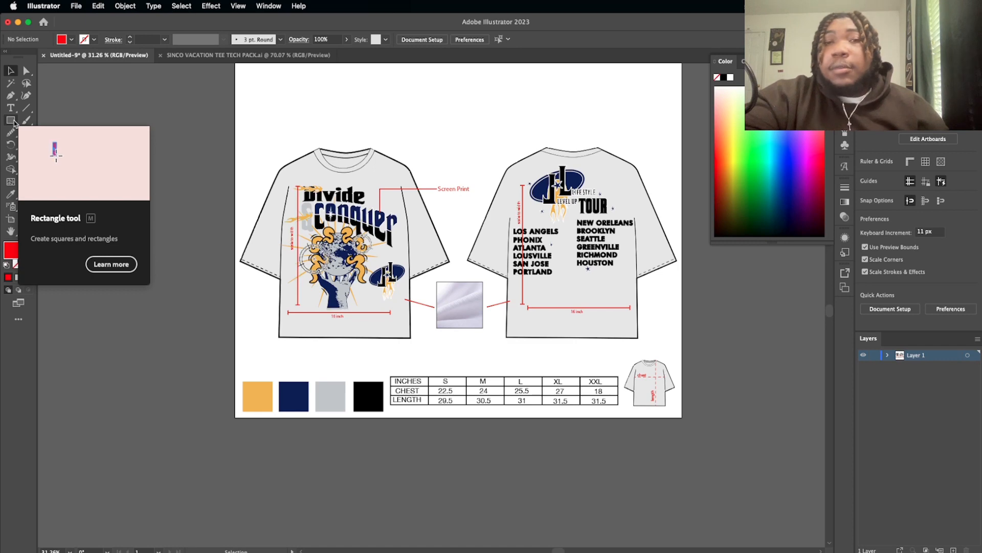
{"action": "left_click", "coordinate": [12, 122]}
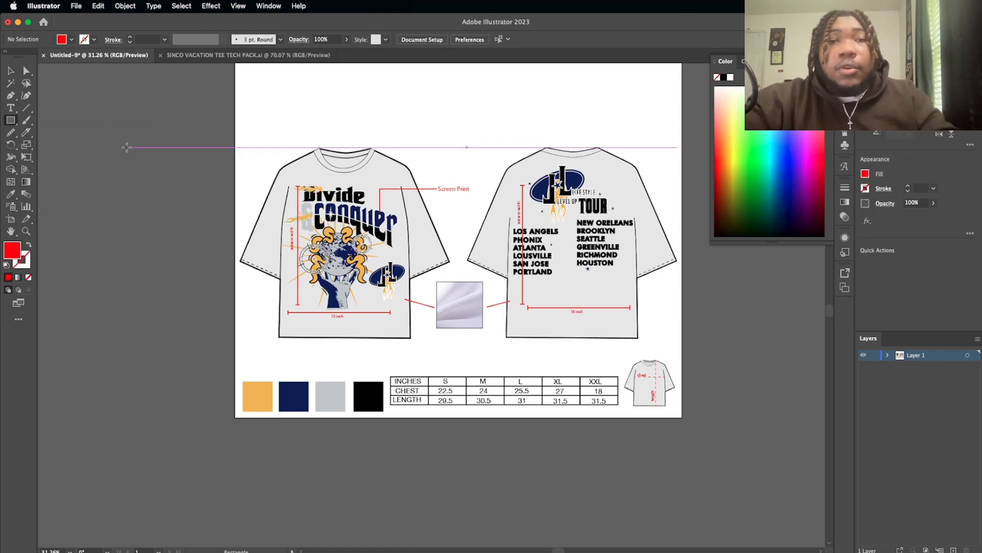
{"action": "scroll", "coordinate": [388, 274], "scroll_direction": "up", "scroll_amount": 5}
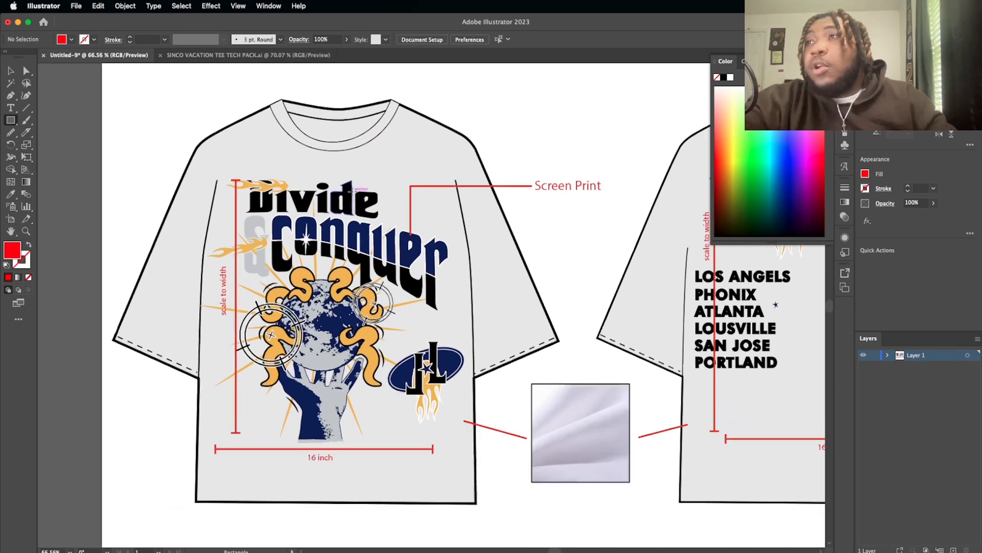
{"action": "left_click_drag", "start_coordinate": [342, 143], "coordinate": [381, 159]}
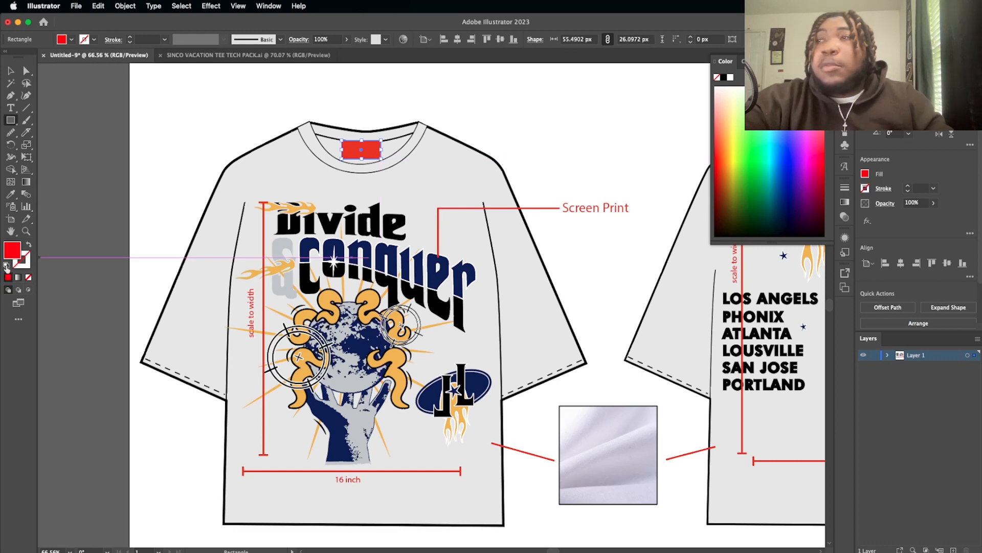
{"action": "left_click", "coordinate": [6, 265]}
Step: Scale the white neck tag rectangle down to about 43 x 20 px and centre it just below the inner back collar line
{"action": "left_click", "coordinate": [11, 72]}
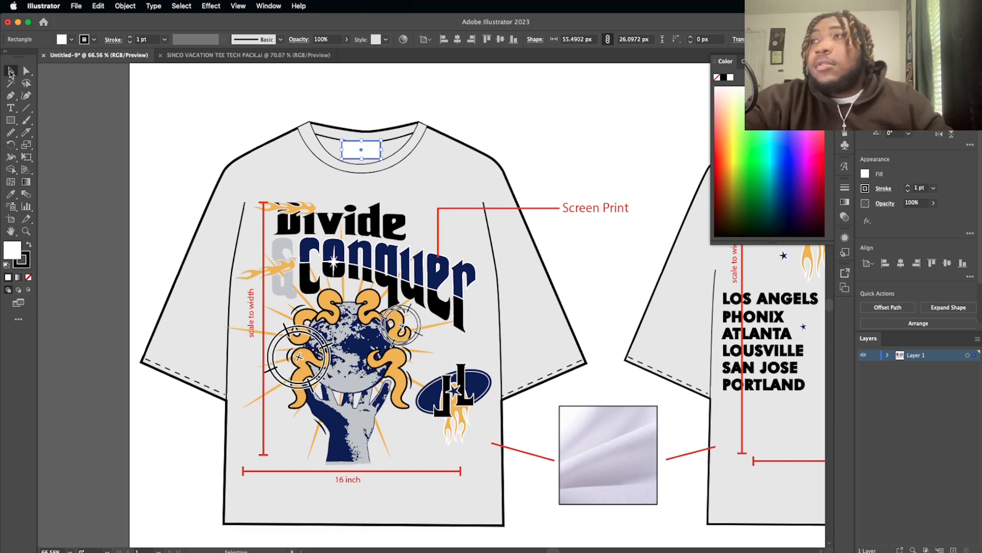
{"action": "left_click_drag", "start_coordinate": [362, 142], "coordinate": [354, 138]}
{"action": "scroll", "coordinate": [360, 146], "scroll_direction": "up", "scroll_amount": 3}
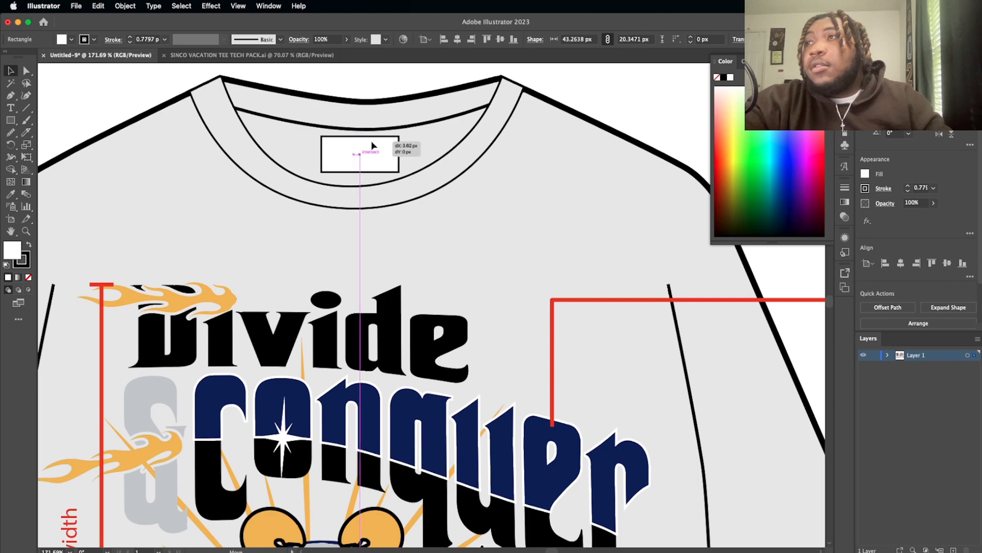
{"action": "left_click", "coordinate": [354, 74]}
{"action": "scroll", "coordinate": [354, 74], "scroll_direction": "down", "scroll_amount": 2}
{"action": "scroll", "coordinate": [355, 75], "scroll_direction": "down", "scroll_amount": 3}
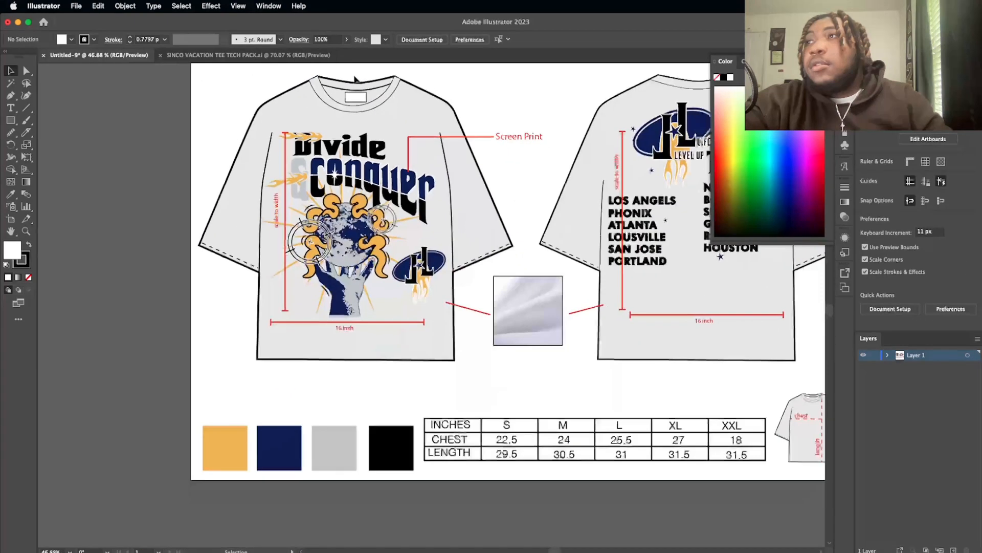
{"action": "scroll", "coordinate": [354, 75], "scroll_direction": "up", "scroll_amount": 1}
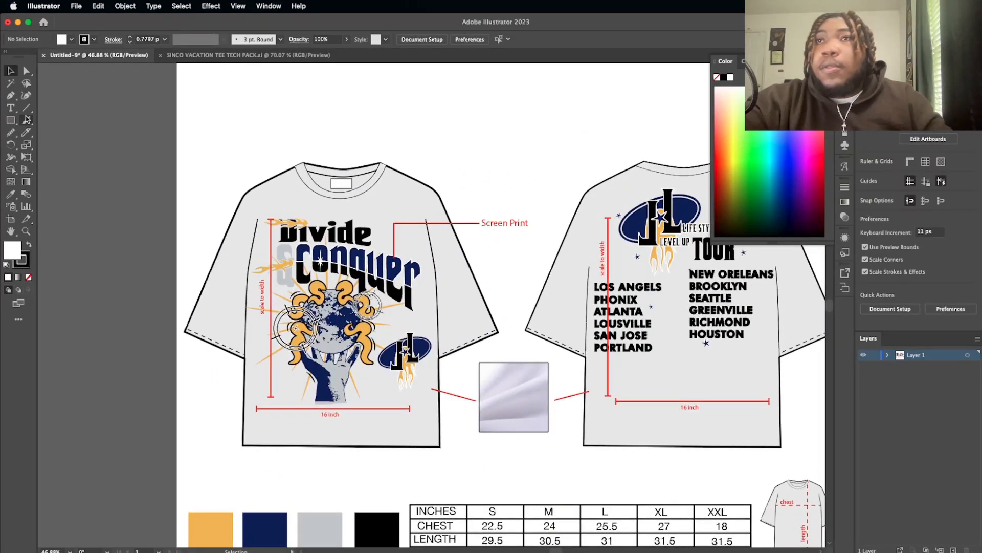
Step: Draw an angled leader line from the neck tag to above the collar, using the Screen Print callout line's red 2 pt stroke
{"action": "left_click", "coordinate": [11, 95]}
{"action": "scroll", "coordinate": [334, 177], "scroll_direction": "up", "scroll_amount": 1}
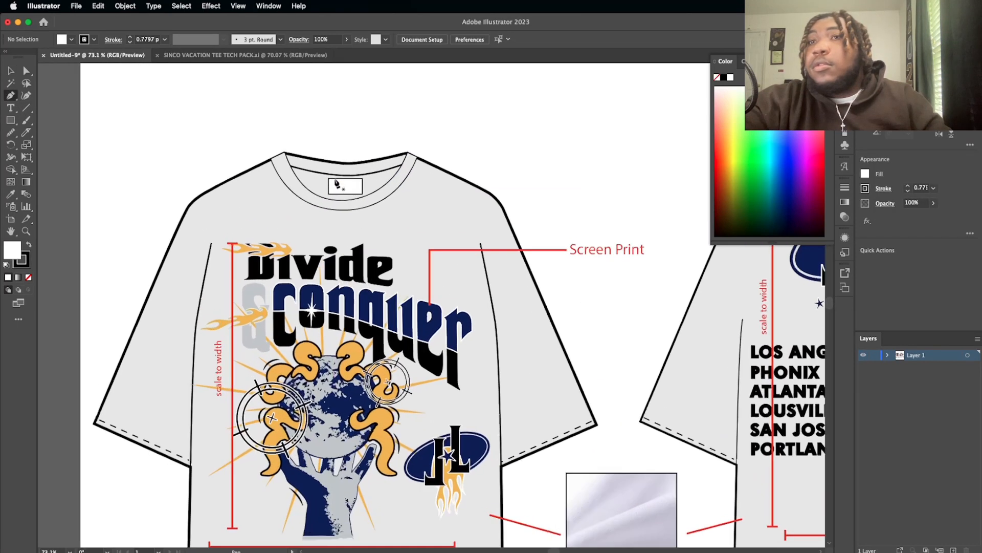
{"action": "left_click", "coordinate": [10, 194]}
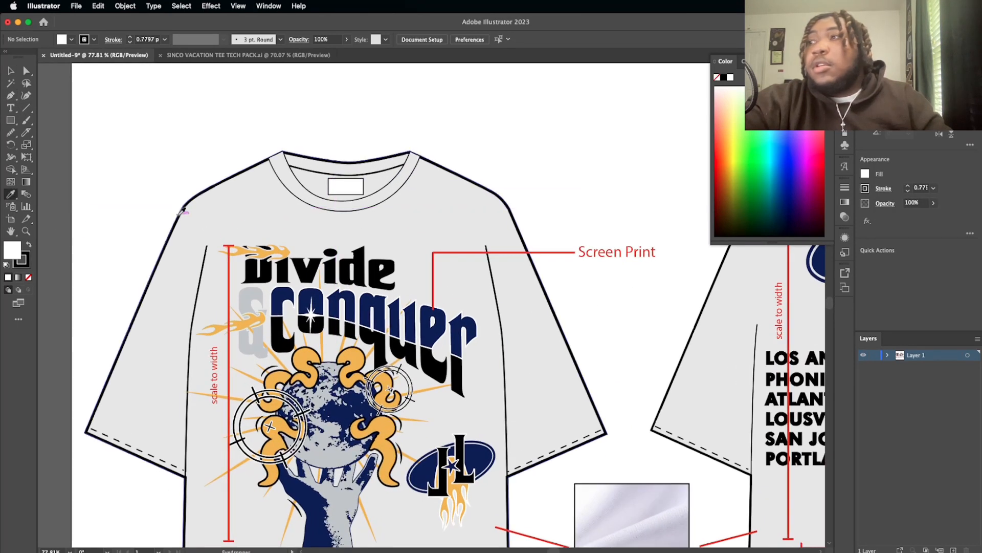
{"action": "left_click", "coordinate": [551, 252]}
{"action": "left_click", "coordinate": [11, 96]}
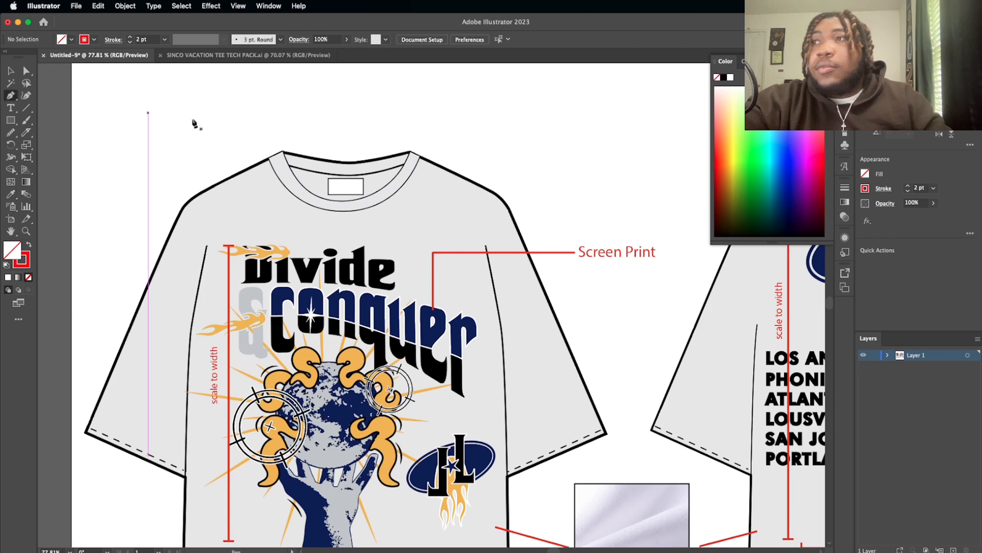
{"action": "scroll", "coordinate": [347, 180], "scroll_direction": "up", "scroll_amount": 1}
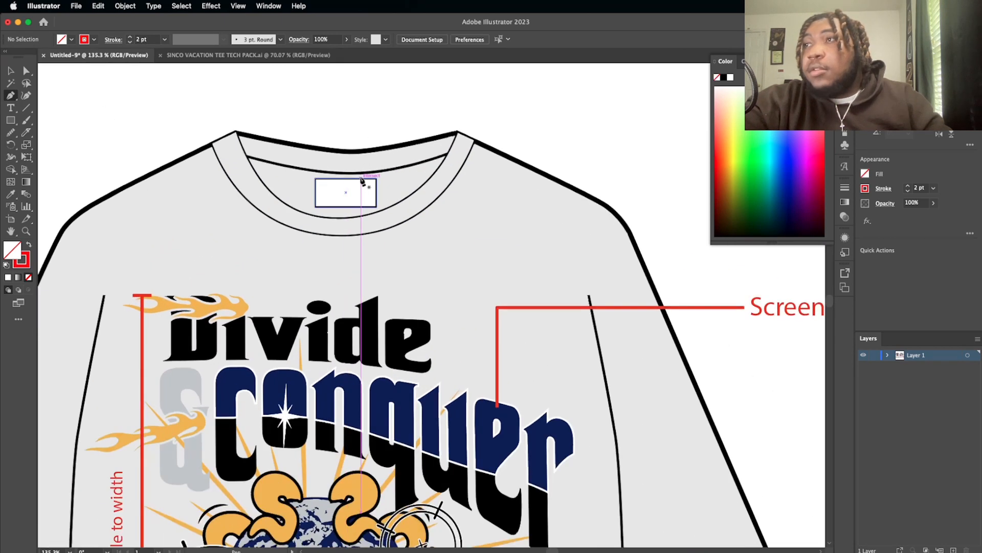
{"action": "left_click", "coordinate": [361, 177]}
{"action": "scroll", "coordinate": [363, 179], "scroll_direction": "up", "scroll_amount": 2}
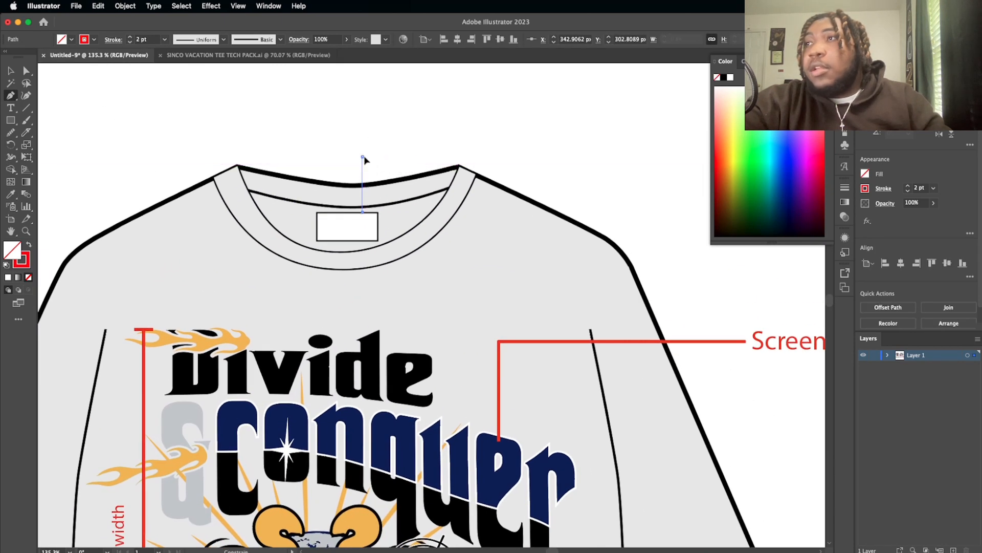
{"action": "left_click", "coordinate": [362, 157]}
{"action": "left_click_drag", "start_coordinate": [404, 116], "coordinate": [409, 122]}
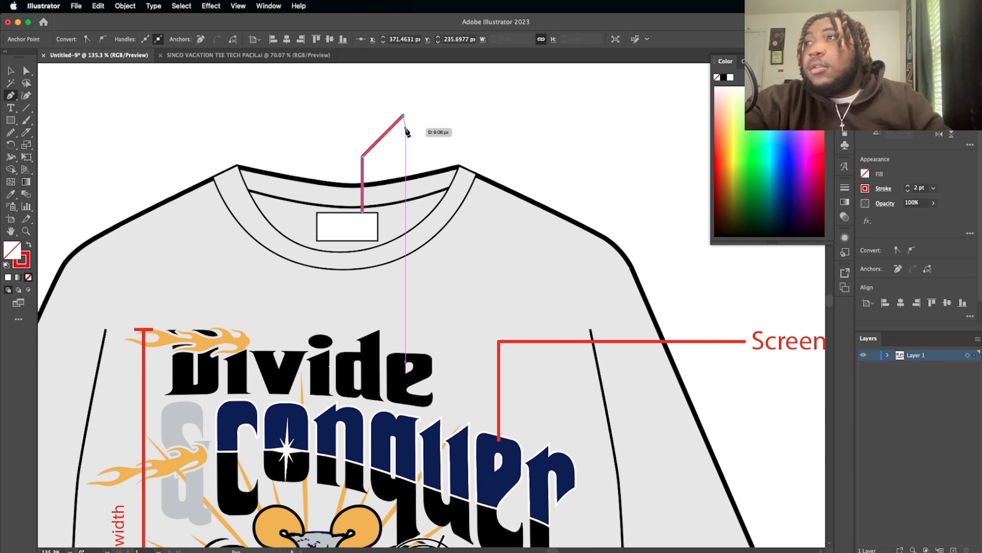
{"action": "scroll", "coordinate": [429, 129], "scroll_direction": "down", "scroll_amount": 2}
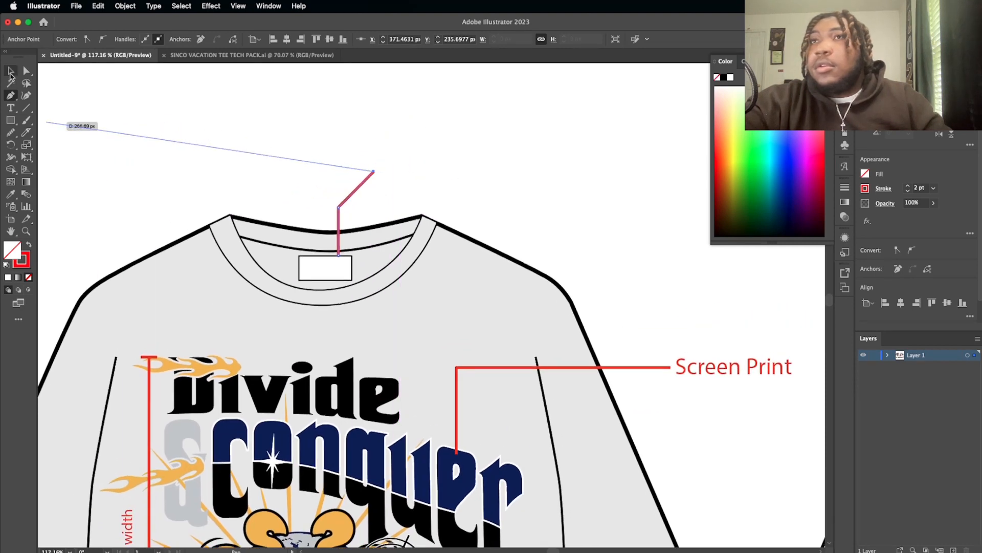
Step: Duplicate the "Screen Print" label at the end of the neck tag's leader line and change the copy's text to "woven Tag"
{"action": "left_click", "coordinate": [11, 71]}
{"action": "left_click", "coordinate": [722, 376]}
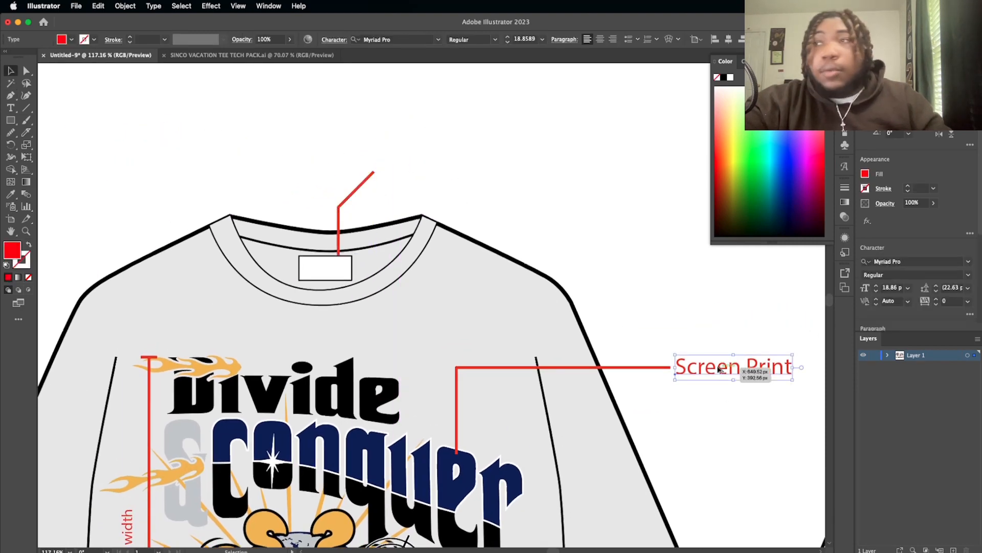
{"action": "left_click_drag", "start_coordinate": [719, 370], "coordinate": [423, 172]}
{"action": "double_click", "coordinate": [421, 172]}
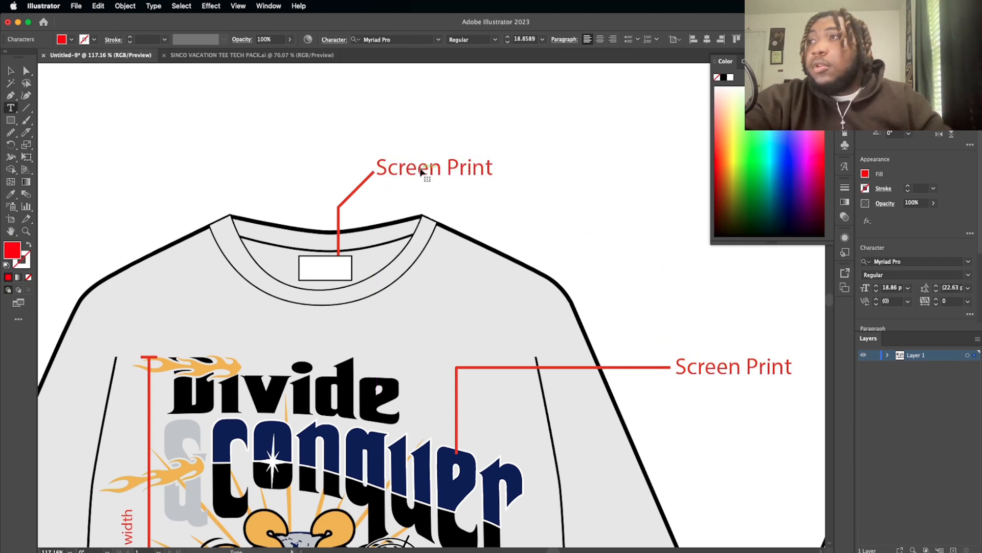
{"action": "key", "text": "super+a"}
{"action": "type", "text": "wove"}
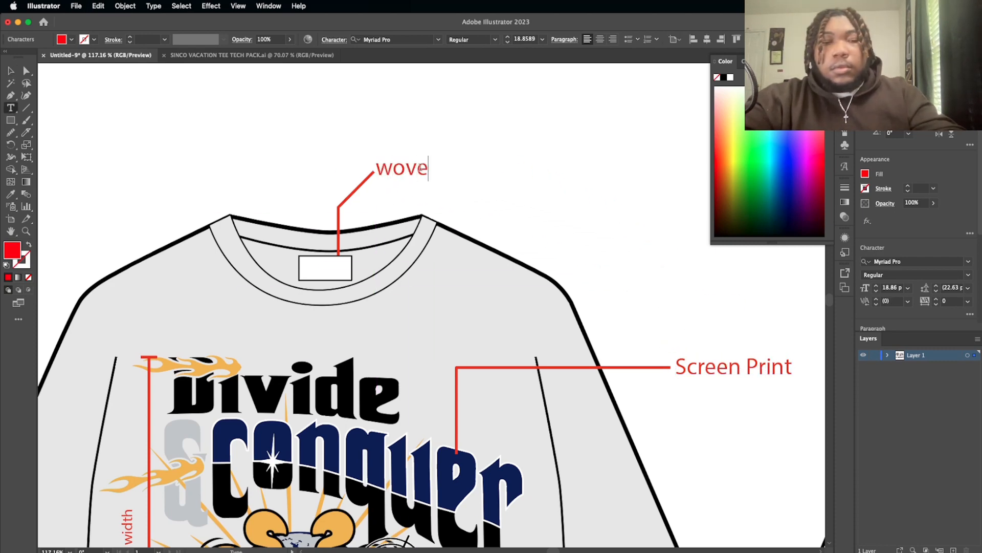
{"action": "type", "text": "n Tag"}
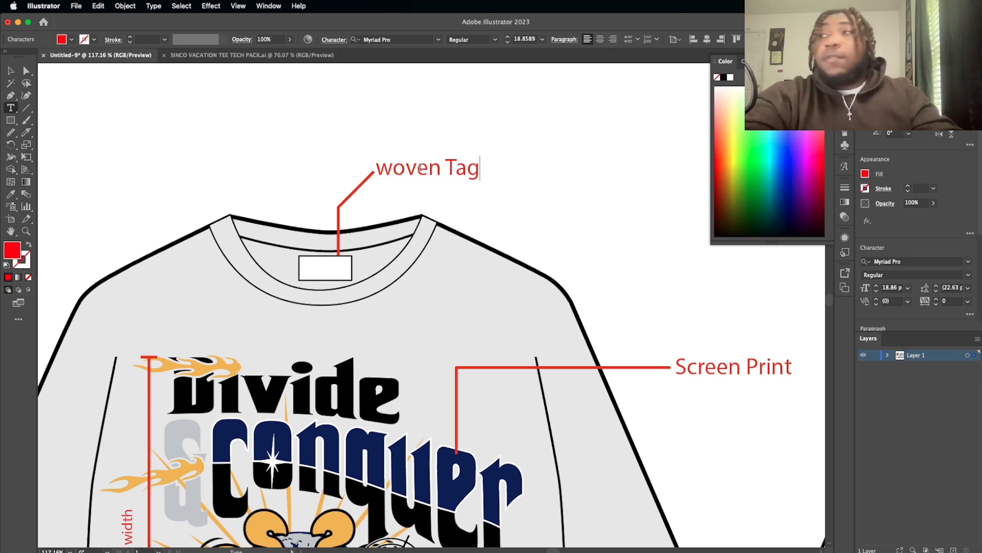
{"action": "key", "text": "Escape"}
{"action": "left_click", "coordinate": [283, 155]}
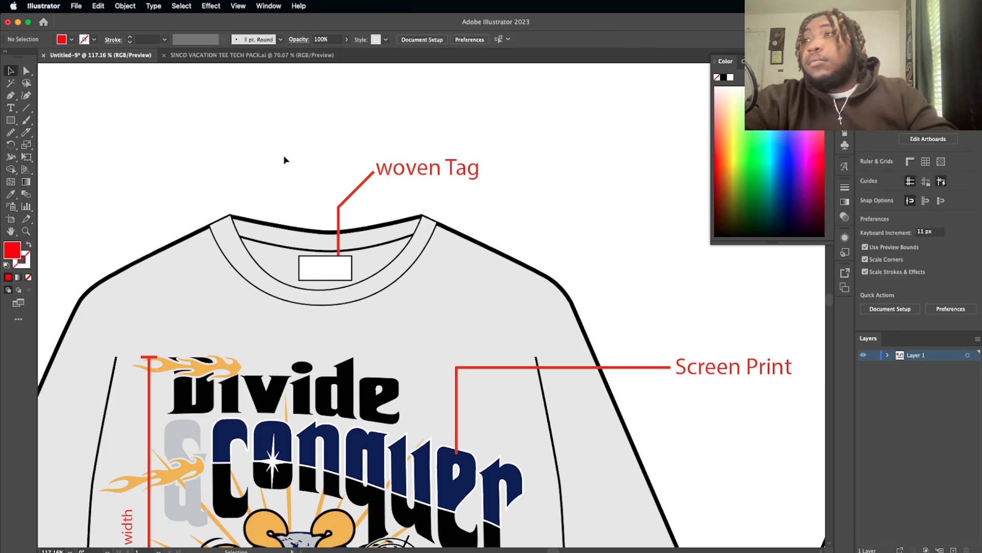
Step: Duplicate the white neck tag rectangle in place and remove the copy's fill
{"action": "scroll", "coordinate": [284, 155], "scroll_direction": "down", "scroll_amount": 5}
{"action": "scroll", "coordinate": [284, 155], "scroll_direction": "left", "scroll_amount": 3}
{"action": "scroll", "coordinate": [283, 155], "scroll_direction": "up", "scroll_amount": 2}
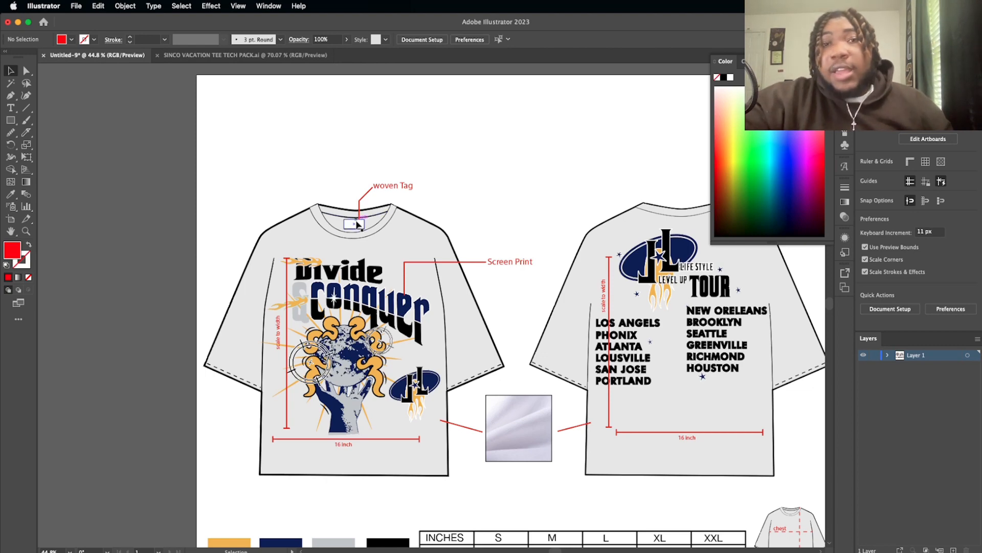
{"action": "scroll", "coordinate": [358, 223], "scroll_direction": "up", "scroll_amount": 5}
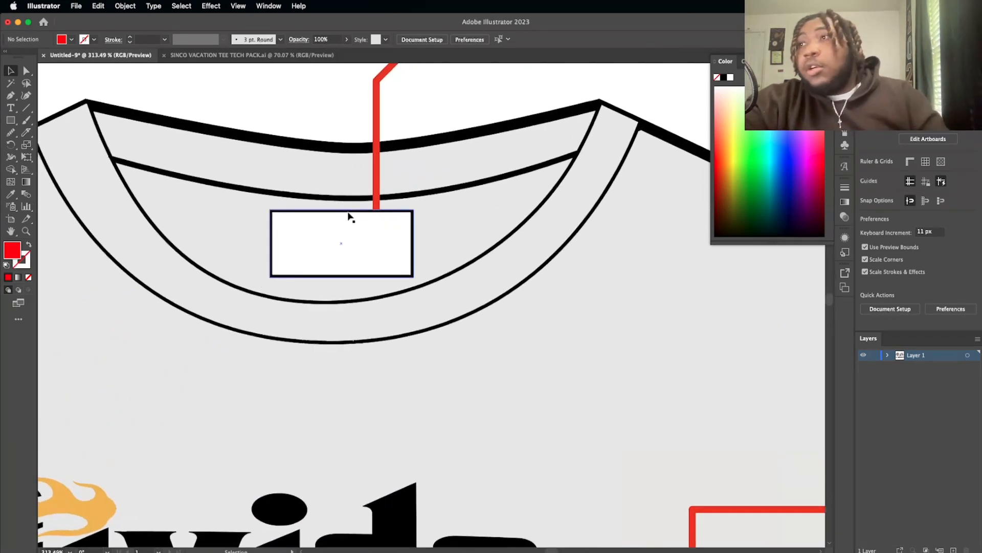
{"action": "left_click", "coordinate": [348, 213]}
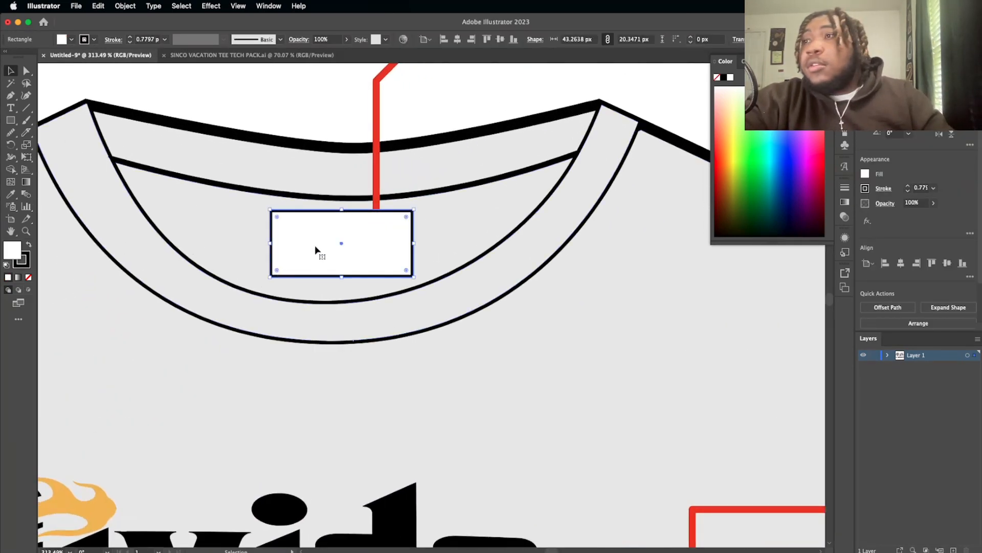
{"action": "left_click_drag", "start_coordinate": [313, 244], "coordinate": [312, 243]}
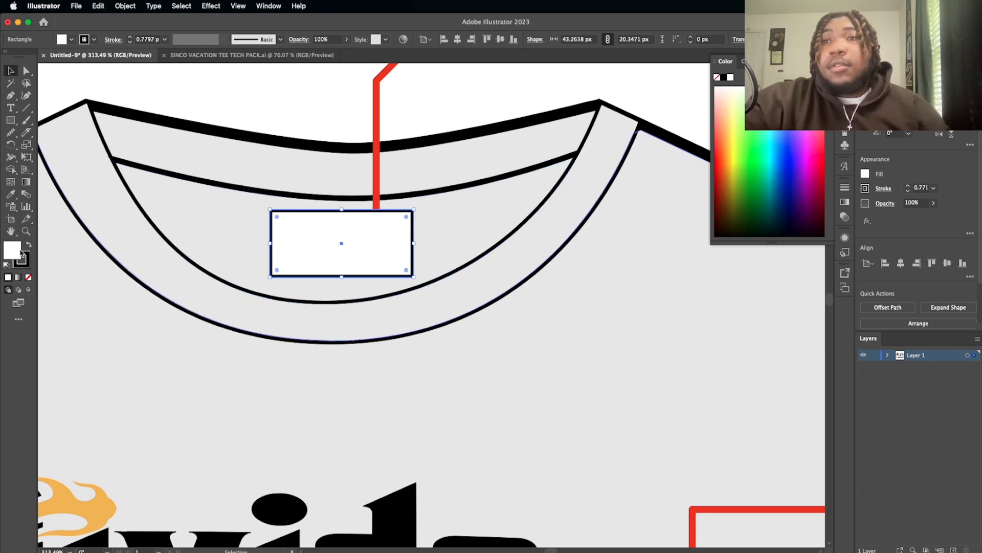
{"action": "left_click", "coordinate": [28, 277]}
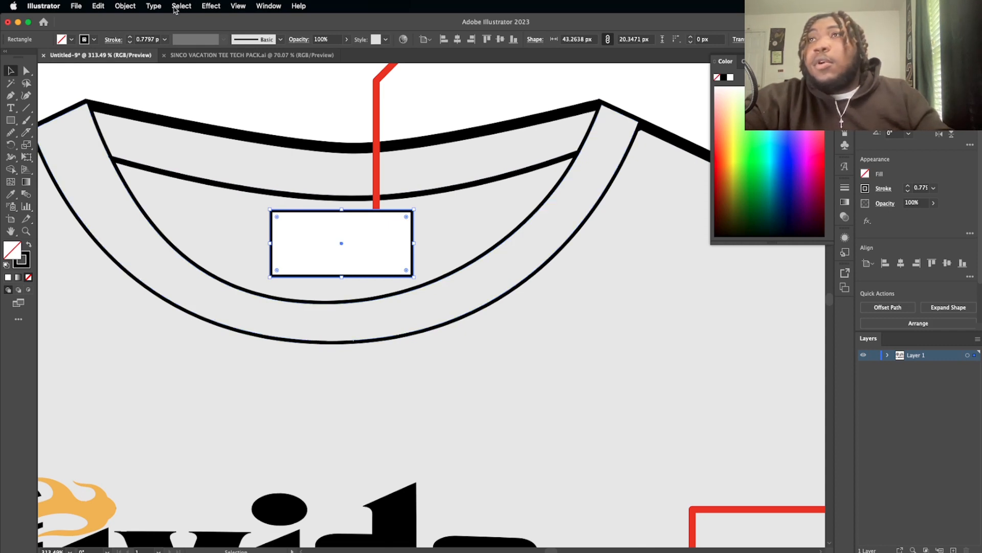
Step: Offset the unfilled tag rectangle's path by -2 px with round joins and set the inner outline's stroke to 0.5 pt
{"action": "left_click", "coordinate": [125, 6]}
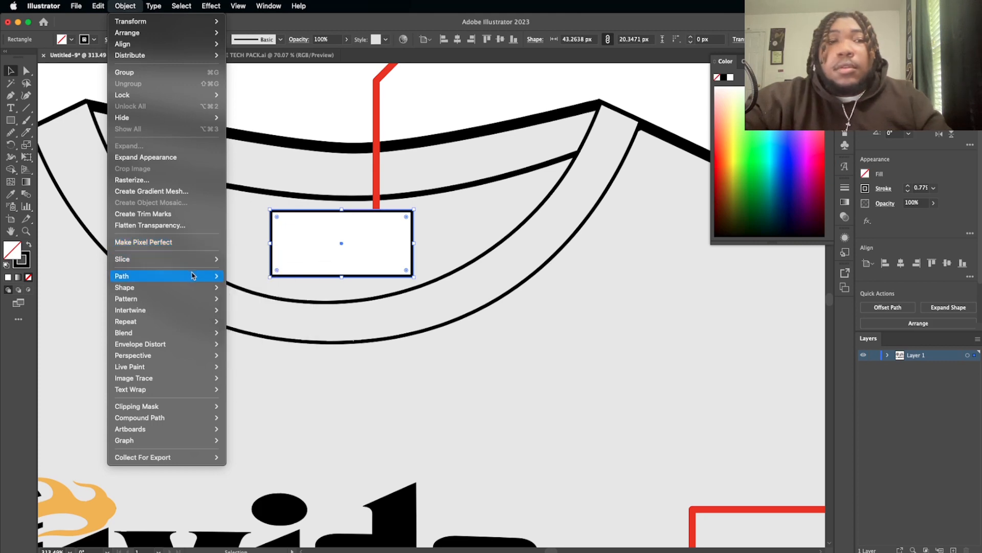
{"action": "mouse_move", "coordinate": [193, 276]}
{"action": "left_click", "coordinate": [247, 315]}
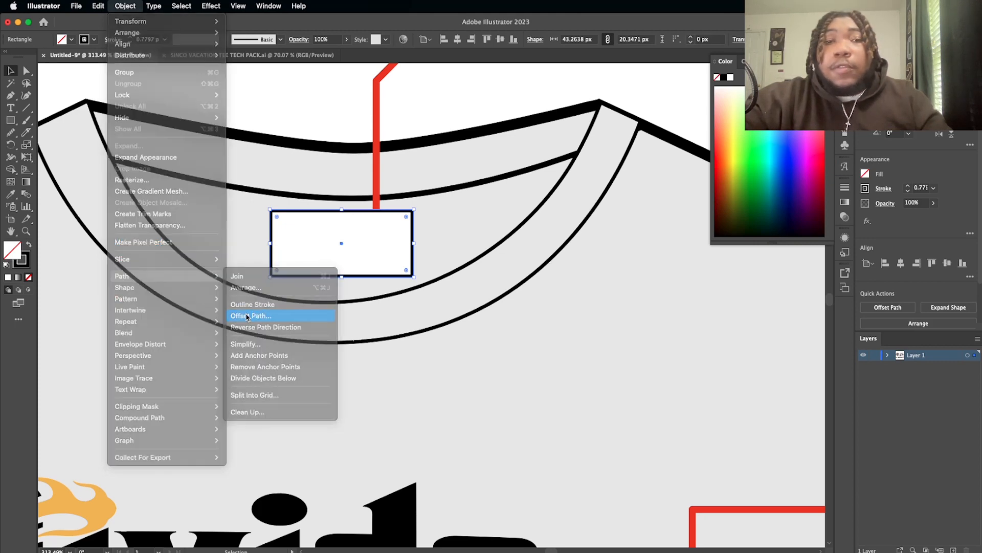
{"action": "key", "text": "Down"}
{"action": "key", "text": "Down"}
{"action": "key", "text": "Down"}
{"action": "key", "text": "Down"}
{"action": "key", "text": "Down"}
{"action": "key", "text": "Down"}
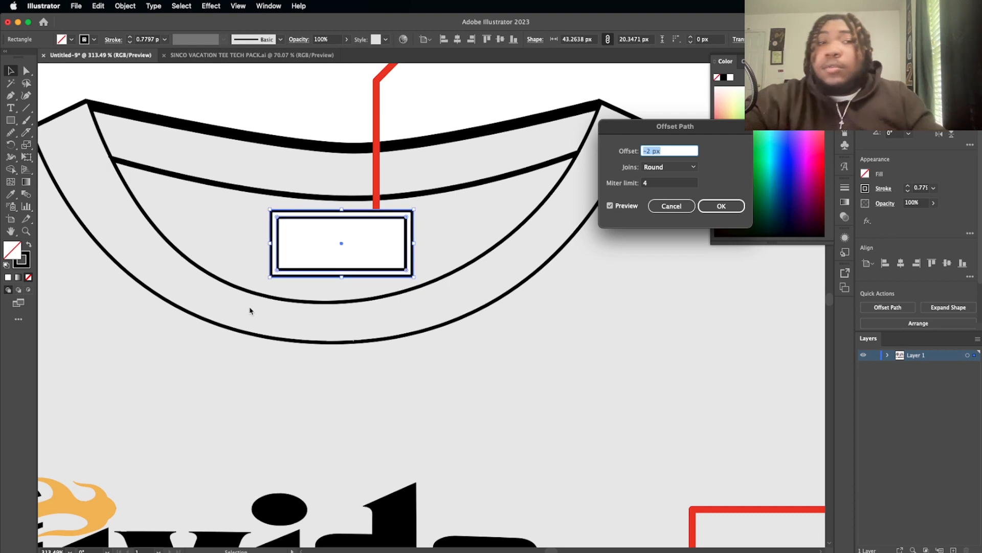
{"action": "left_click", "coordinate": [717, 208]}
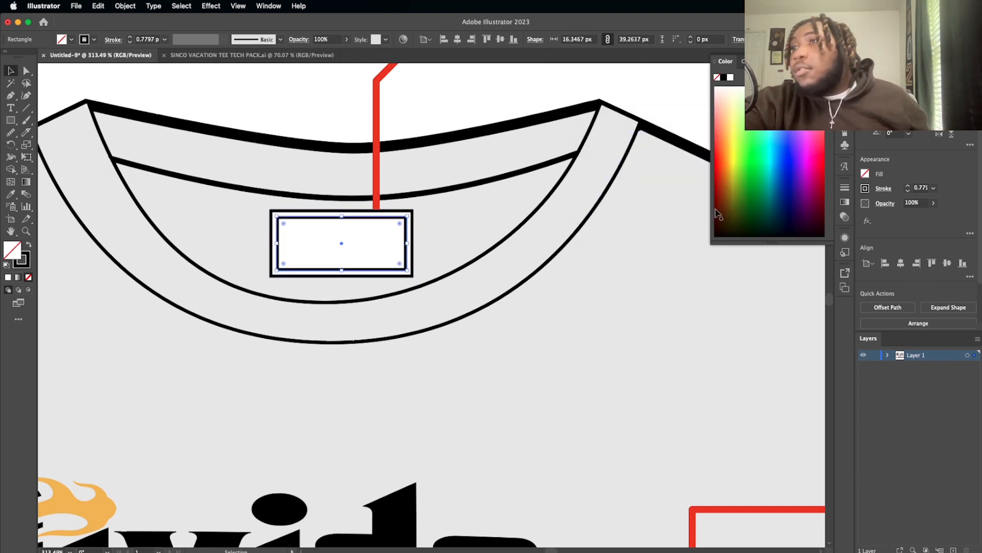
{"action": "left_click", "coordinate": [908, 191]}
{"action": "left_click", "coordinate": [908, 191]}
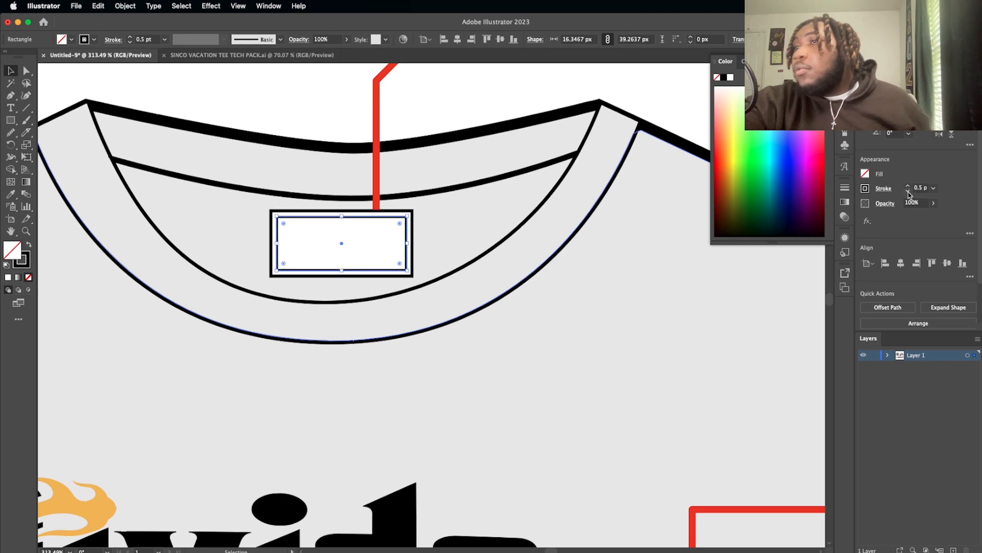
Step: Set the inner tag outline's stroke to 0.25 pt and make it a dashed line with 2 pt dashes
{"action": "left_click", "coordinate": [908, 191]}
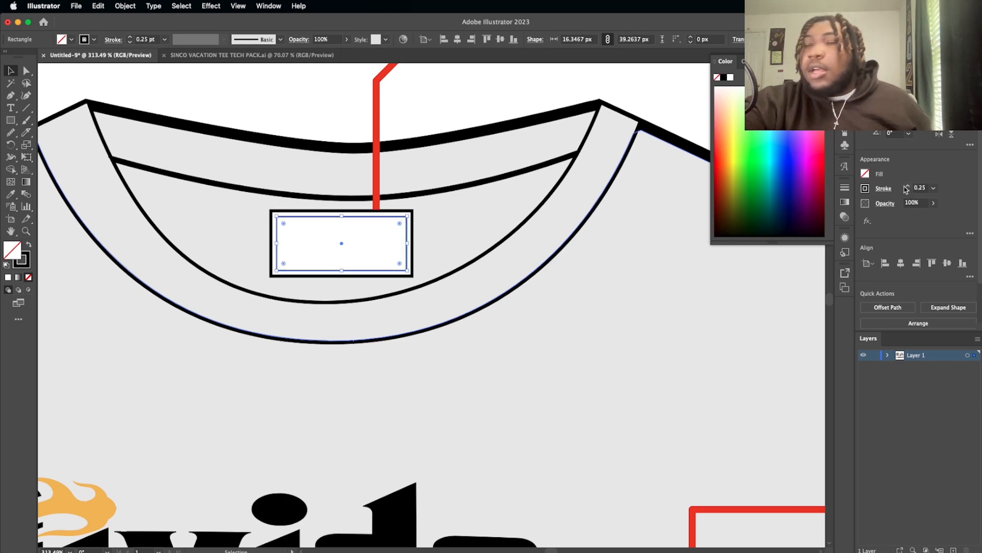
{"action": "left_click", "coordinate": [881, 190]}
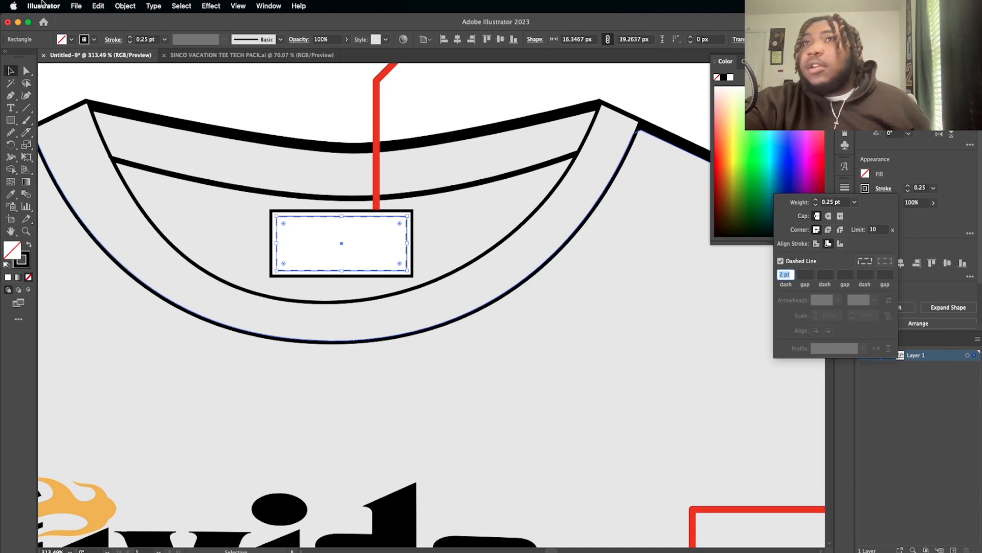
{"action": "left_click", "coordinate": [407, 249]}
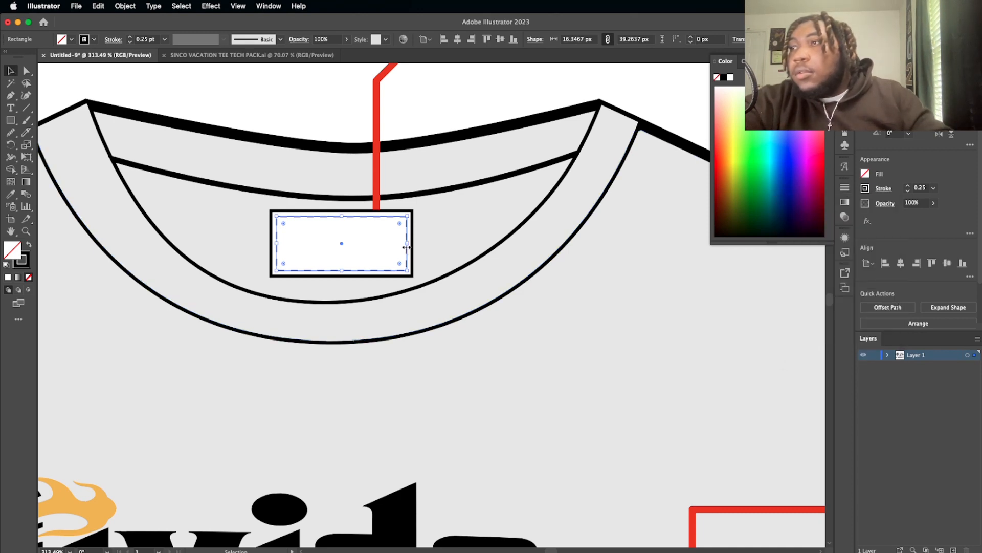
Step: Resize the dashed stitch outline about its centre to about 39.5 by 16.7 px, leaving a margin inside the neck tag's border
{"action": "scroll", "coordinate": [407, 247], "scroll_direction": "up", "scroll_amount": 5}
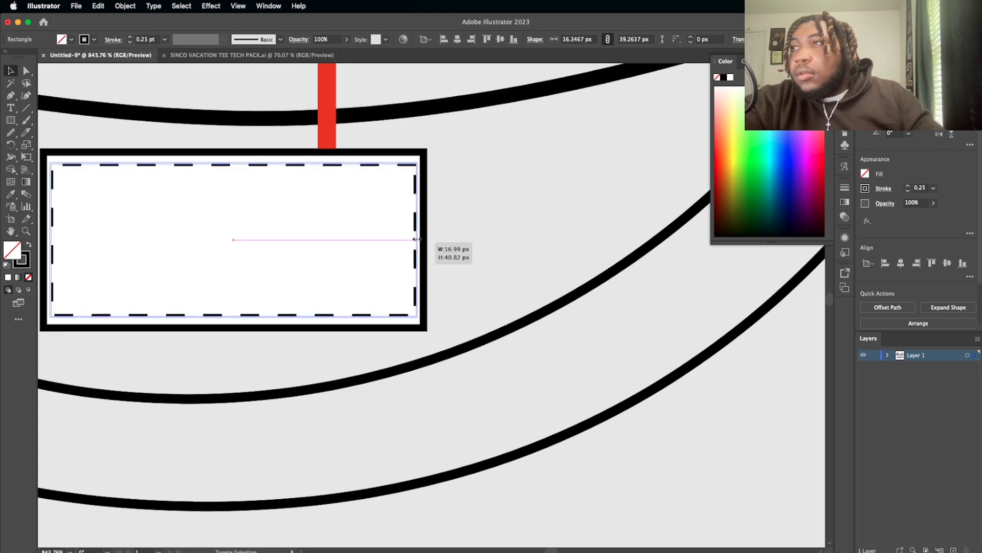
{"action": "left_click_drag", "start_coordinate": [417, 239], "coordinate": [412, 239]}
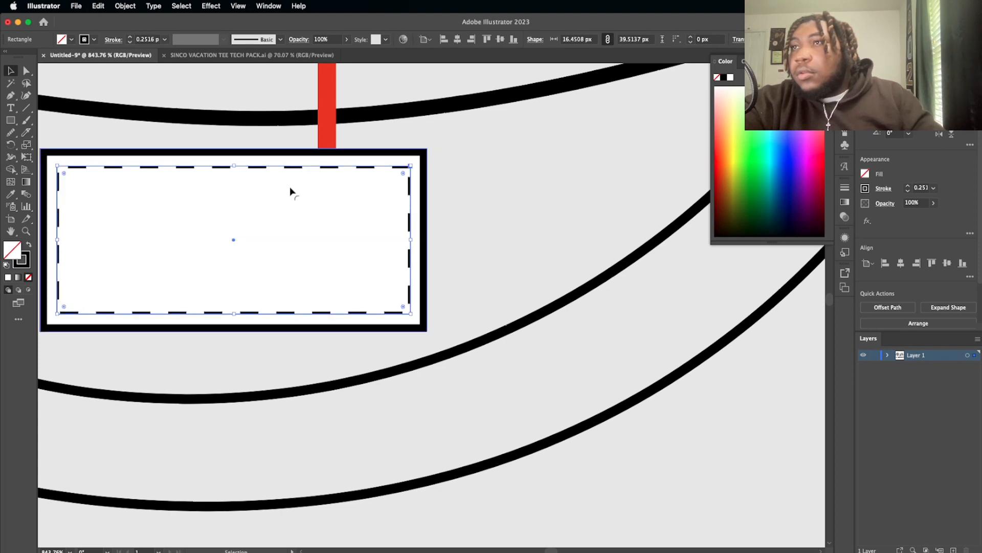
{"action": "left_click_drag", "start_coordinate": [234, 166], "coordinate": [234, 164]}
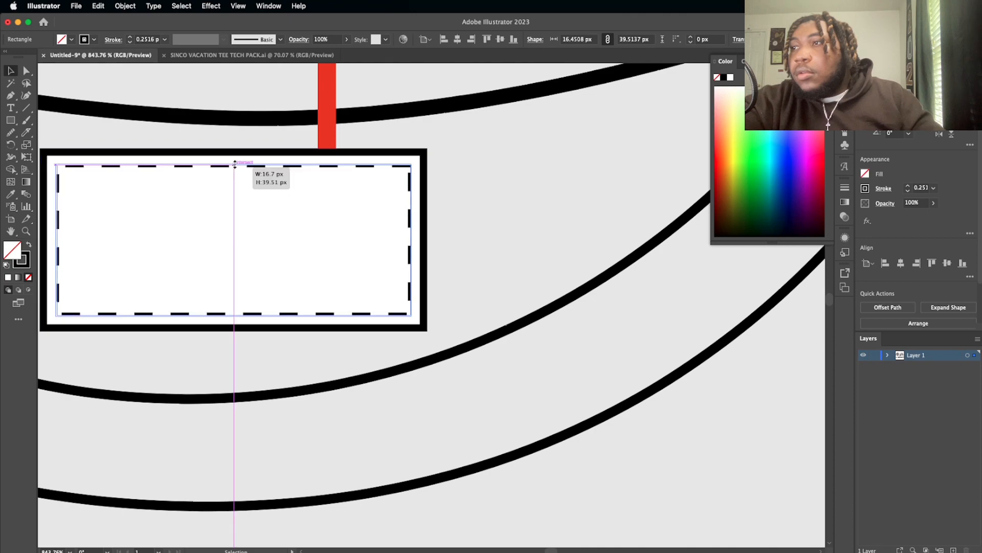
{"action": "scroll", "coordinate": [453, 207], "scroll_direction": "down", "scroll_amount": 8}
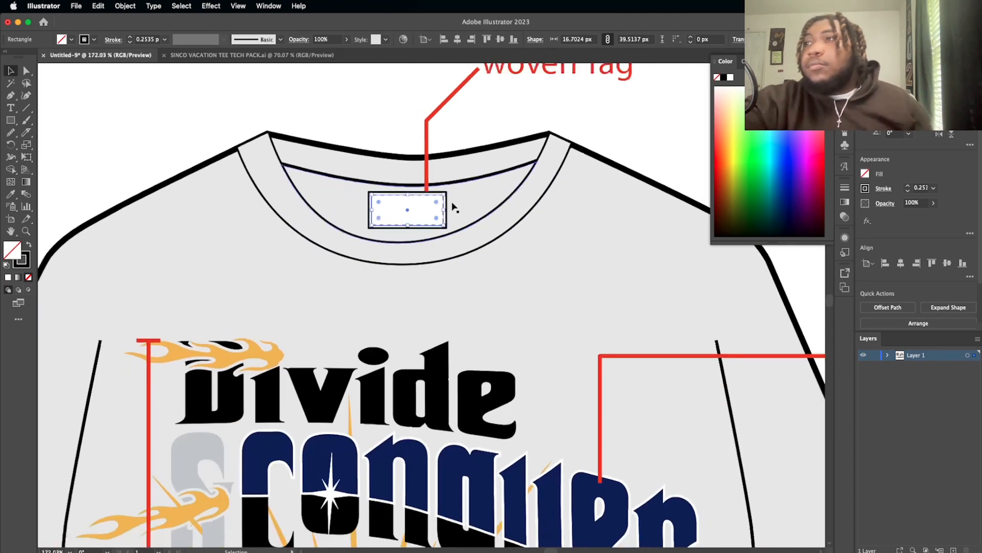
{"action": "left_click", "coordinate": [328, 105]}
{"action": "scroll", "coordinate": [409, 215], "scroll_direction": "down", "scroll_amount": 1}
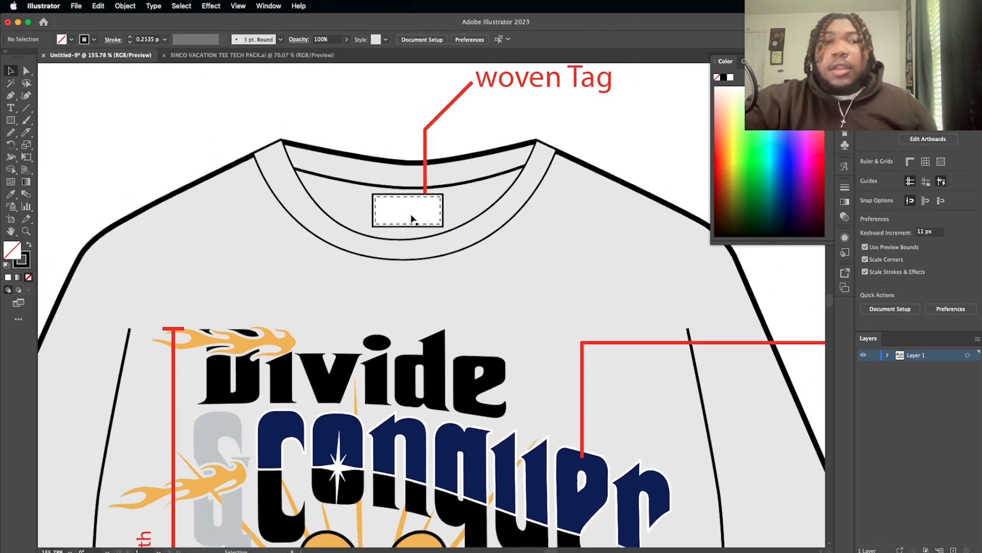
Step: Draw a white hem tag rectangle with a 1 pt black stroke, about 60 by 16 px, on the front shirt's bottom hem
{"action": "scroll", "coordinate": [412, 215], "scroll_direction": "up", "scroll_amount": 7}
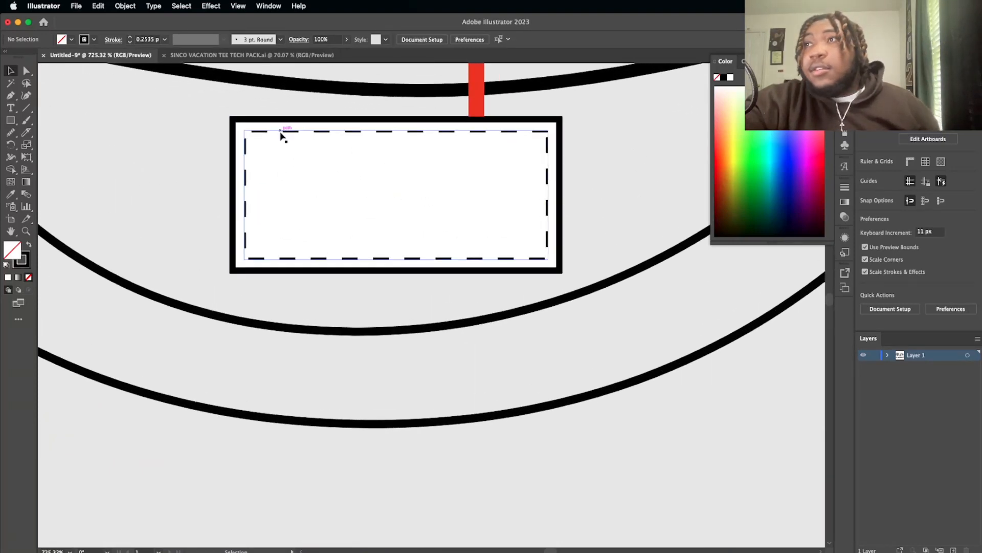
{"action": "scroll", "coordinate": [379, 147], "scroll_direction": "down", "scroll_amount": 10}
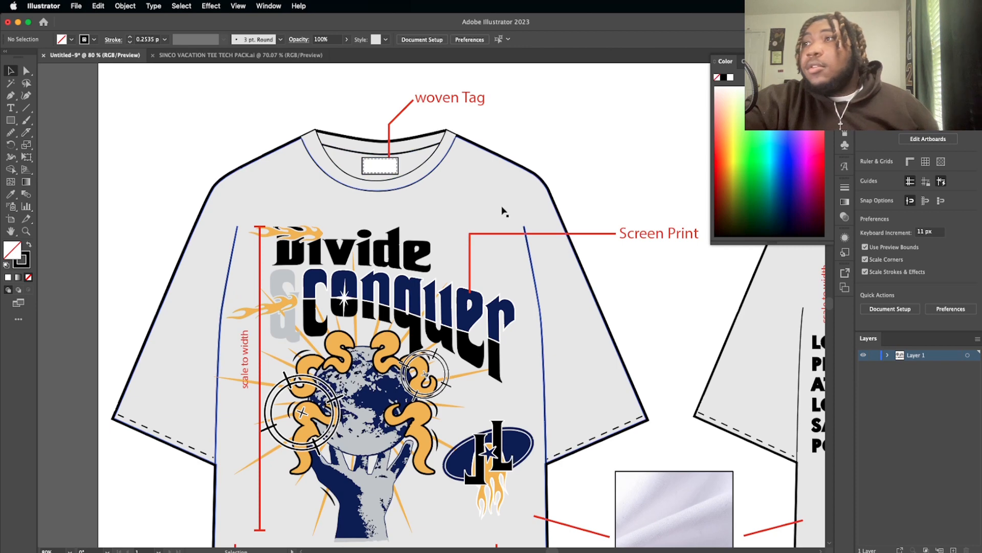
{"action": "scroll", "coordinate": [502, 212], "scroll_direction": "down", "scroll_amount": 2}
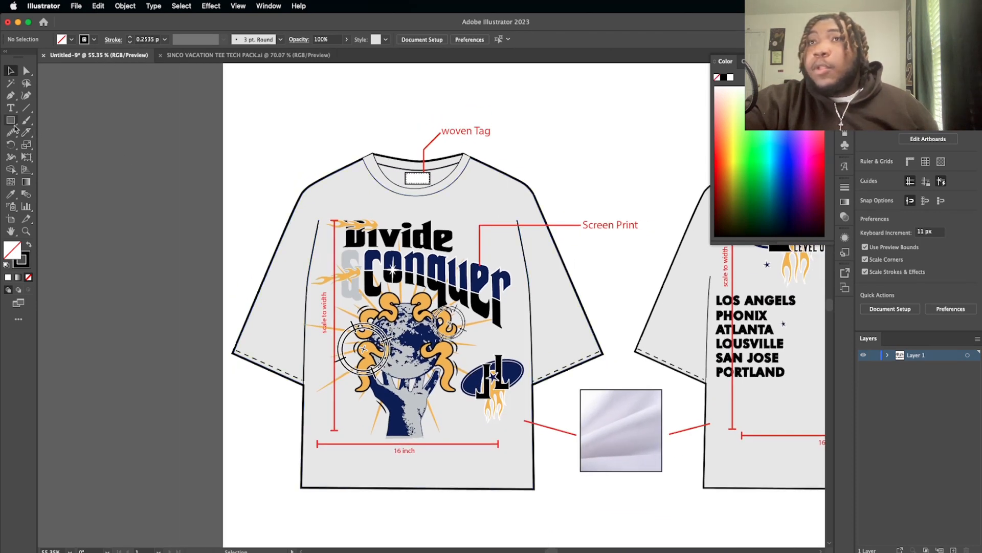
{"action": "scroll", "coordinate": [266, 464], "scroll_direction": "down", "scroll_amount": 3}
{"action": "scroll", "coordinate": [267, 465], "scroll_direction": "right", "scroll_amount": 3}
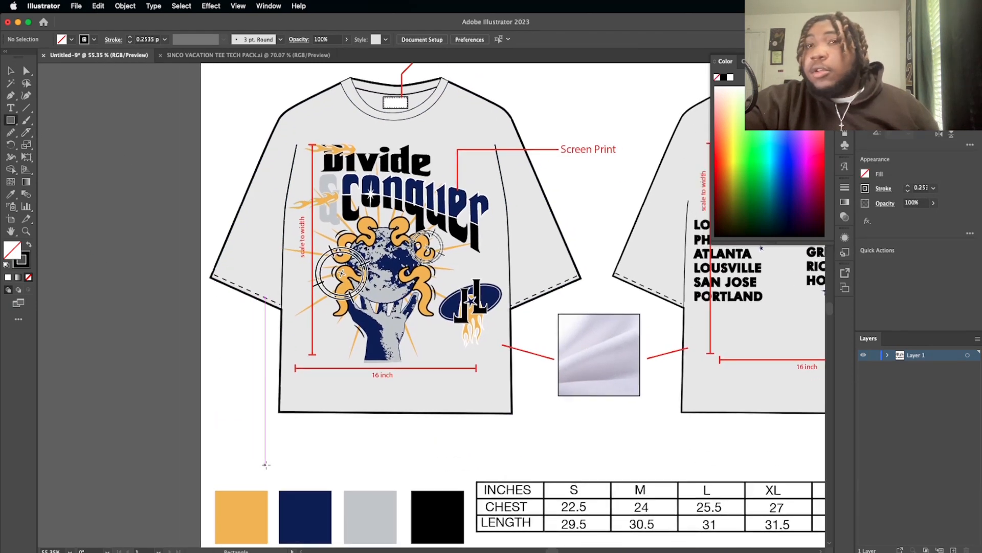
{"action": "scroll", "coordinate": [380, 419], "scroll_direction": "up", "scroll_amount": 2}
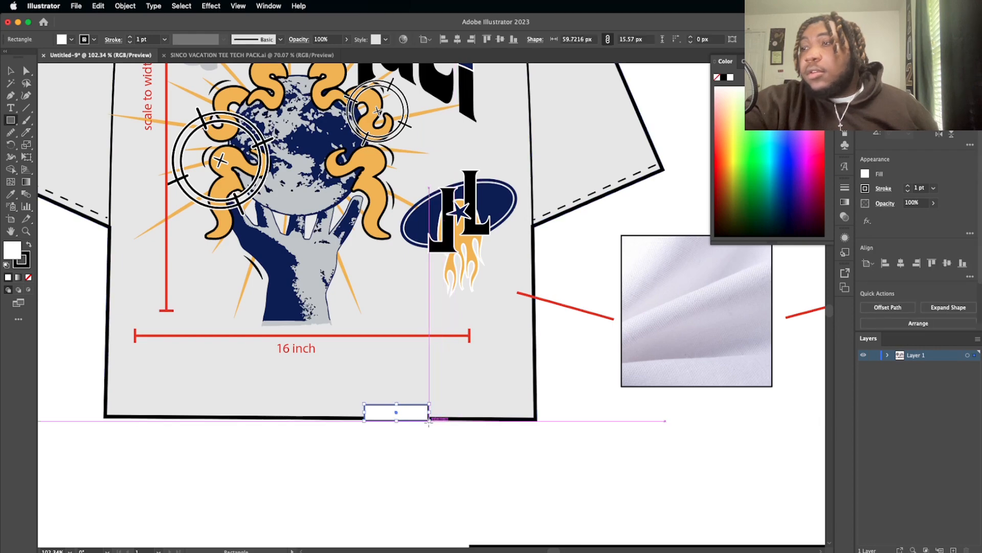
{"action": "left_click", "coordinate": [320, 463]}
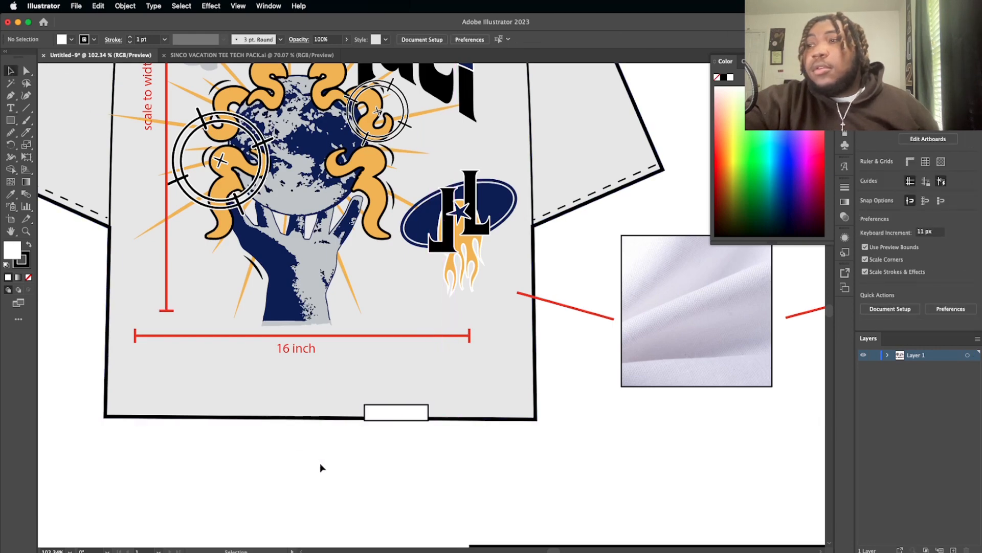
Step: Start a leader line with the Pen tool at the hem tag's lower edge, running straight down below the front shirt
{"action": "scroll", "coordinate": [320, 463], "scroll_direction": "down", "scroll_amount": 3}
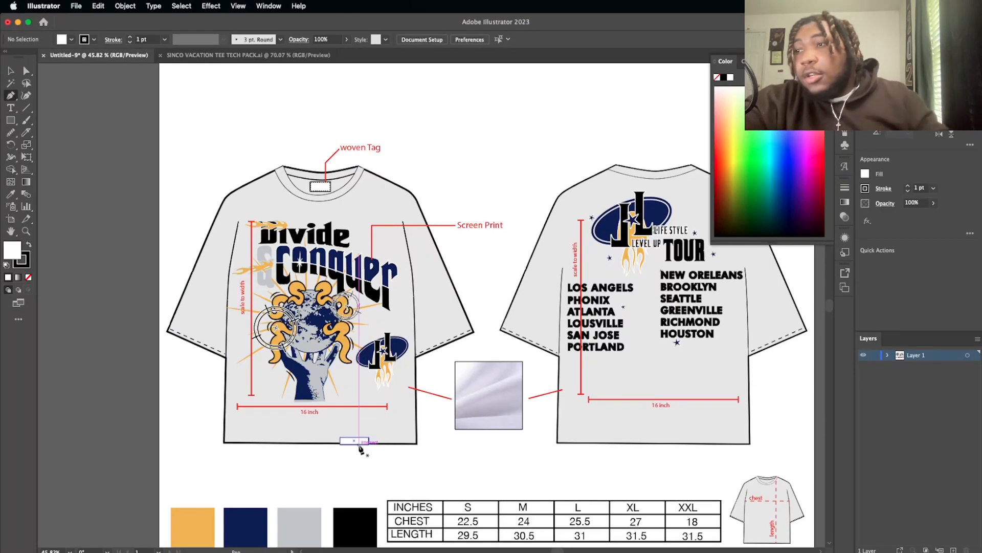
{"action": "scroll", "coordinate": [361, 449], "scroll_direction": "up", "scroll_amount": 3}
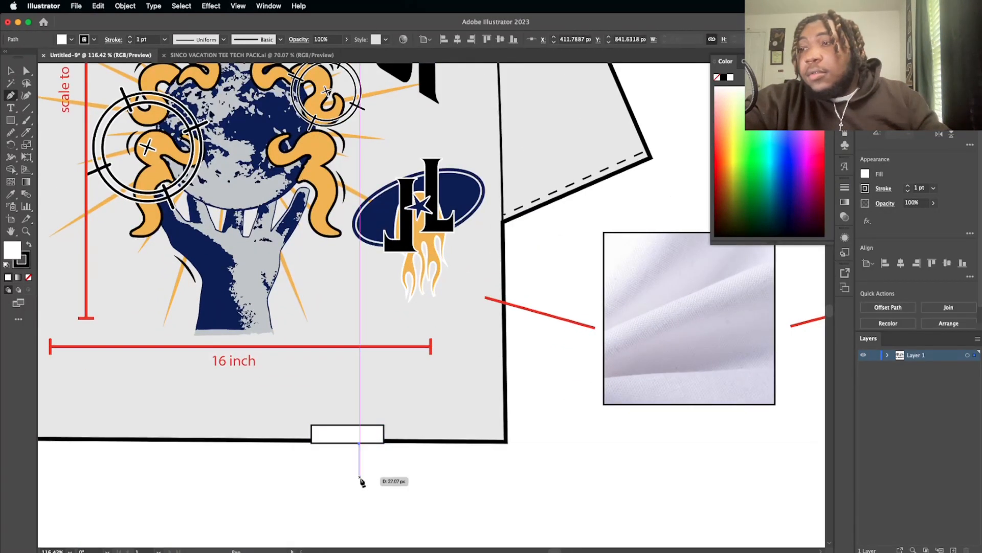